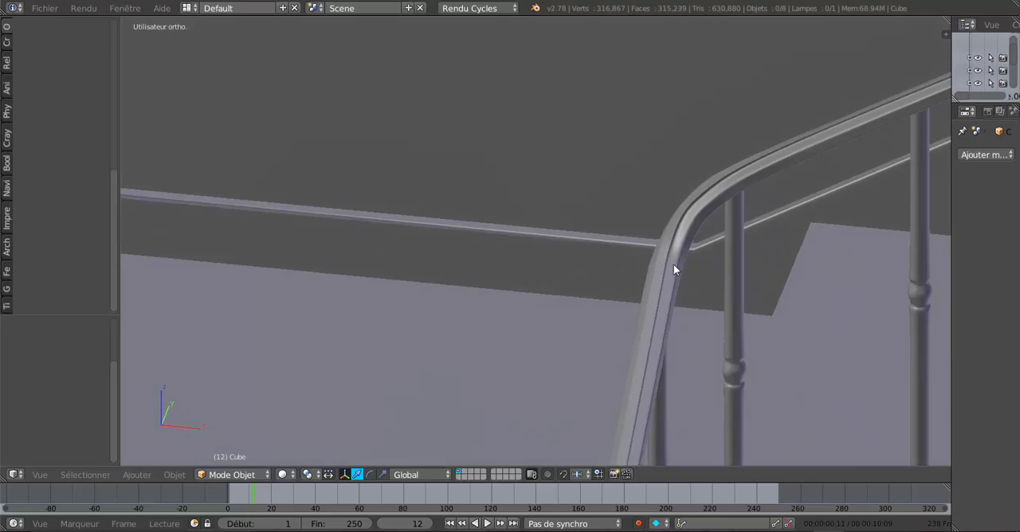
Examine the finished staircase model, following the handrail from its landing bend down to the decorated newel post
{"action": "scroll", "coordinate": [575, 278], "scroll_direction": "down", "scroll_amount": 4}
{"action": "scroll", "coordinate": [558, 233], "scroll_direction": "down", "scroll_amount": 5}
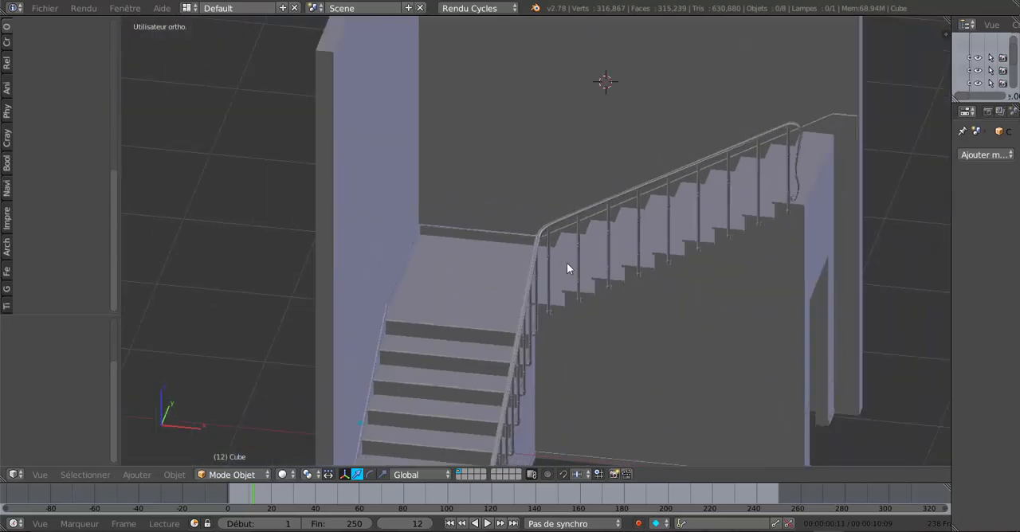
{"action": "middle_click_drag", "start_coordinate": [560, 331], "coordinate": [545, 312]}
{"action": "scroll", "coordinate": [545, 315], "scroll_direction": "up", "scroll_amount": 5}
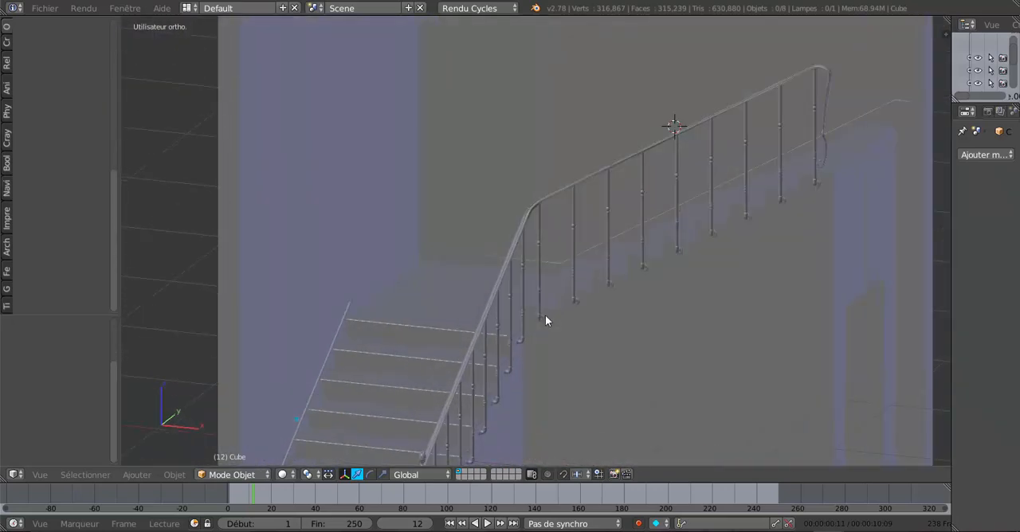
{"action": "scroll", "coordinate": [553, 299], "scroll_direction": "down", "scroll_amount": 3}
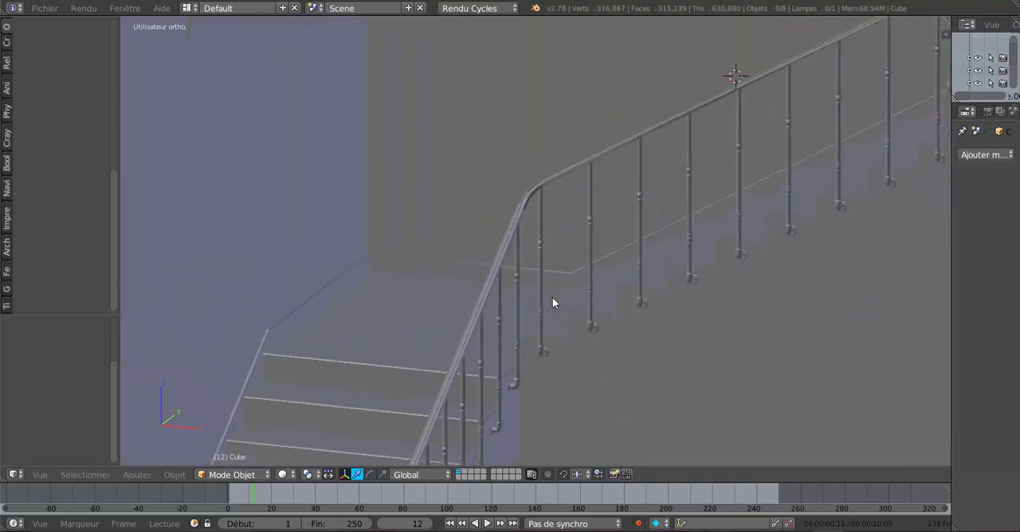
{"action": "middle_click_drag", "start_coordinate": [550, 300], "coordinate": [377, 372]}
{"action": "middle_click_drag", "start_coordinate": [418, 403], "coordinate": [615, 223]}
{"action": "scroll", "coordinate": [565, 265], "scroll_direction": "up", "scroll_amount": 3}
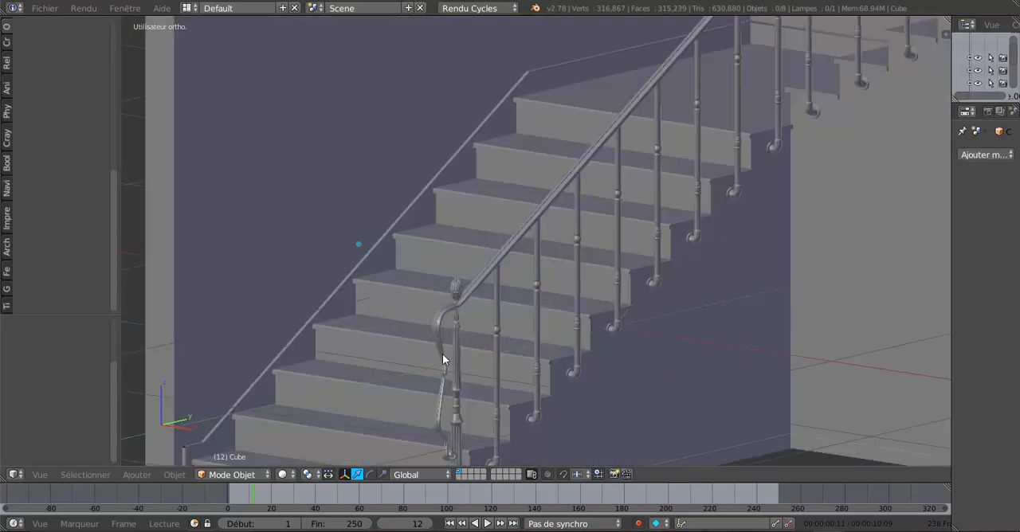
{"action": "scroll", "coordinate": [430, 403], "scroll_direction": "up", "scroll_amount": 2}
{"action": "middle_click_drag", "start_coordinate": [431, 394], "coordinate": [582, 223], "text": "shift"}
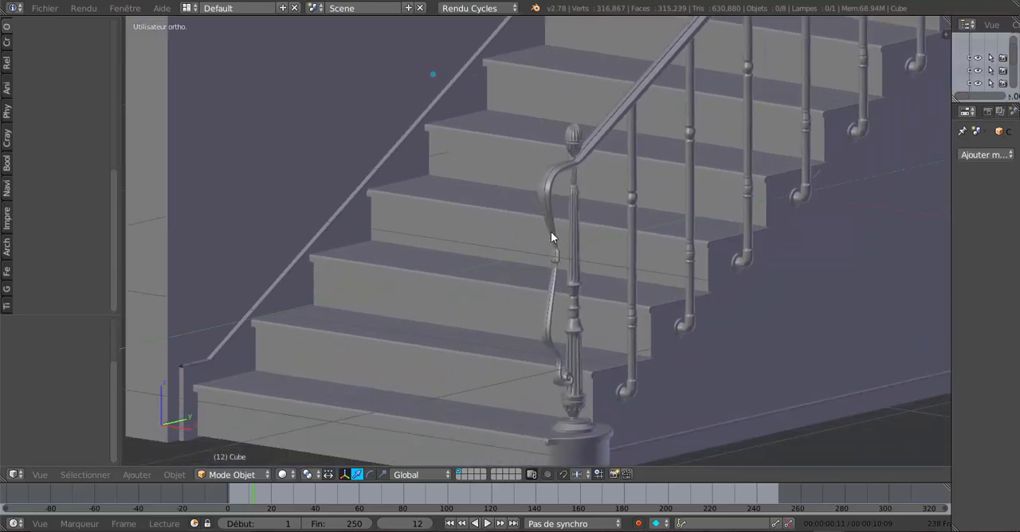
{"action": "middle_click_drag", "start_coordinate": [626, 169], "coordinate": [521, 339], "text": "shift"}
{"action": "scroll", "coordinate": [521, 339], "scroll_direction": "up", "scroll_amount": 3}
{"action": "scroll", "coordinate": [521, 338], "scroll_direction": "down", "scroll_amount": 3}
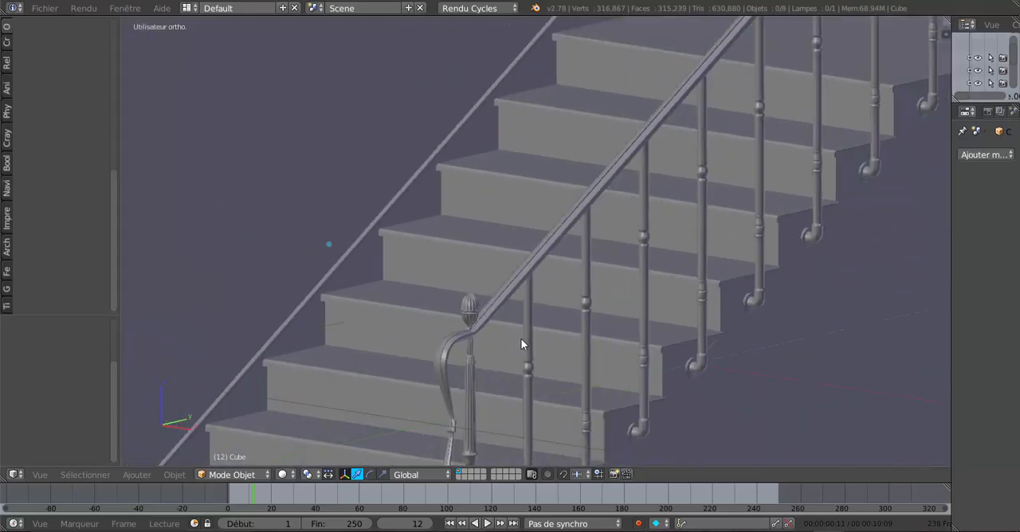
{"action": "middle_click_drag", "start_coordinate": [652, 215], "coordinate": [667, 31]}
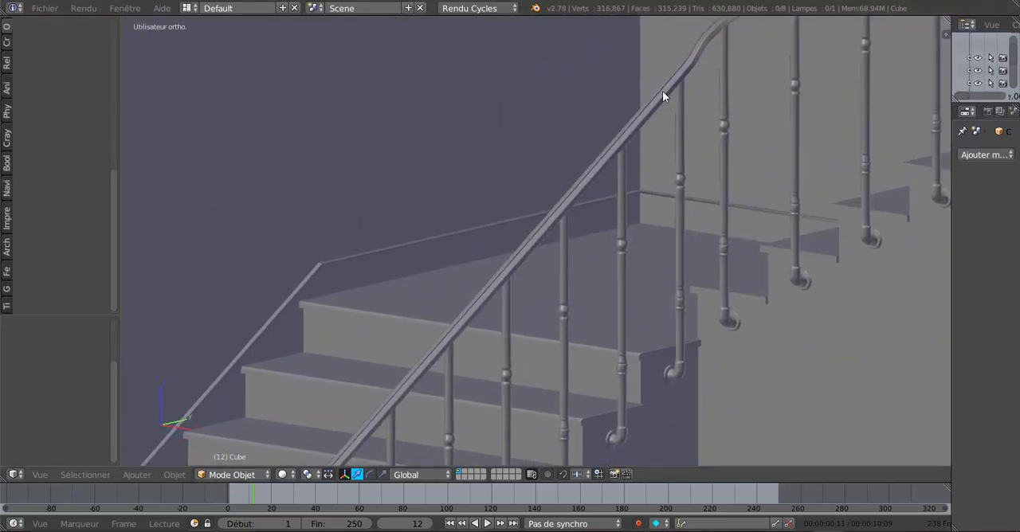
Examine the finished handrail as a whole, the landing transition and the balusters mounted along the upper flight
{"action": "scroll", "coordinate": [769, 246], "scroll_direction": "down", "scroll_amount": 4}
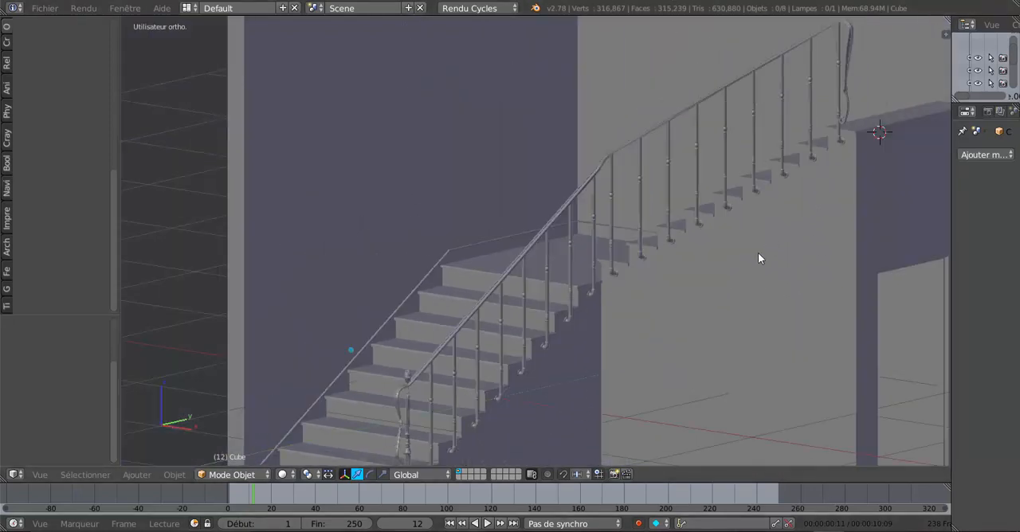
{"action": "scroll", "coordinate": [638, 289], "scroll_direction": "down", "scroll_amount": 3}
{"action": "middle_click_drag", "start_coordinate": [639, 292], "coordinate": [598, 304], "text": "shift"}
{"action": "scroll", "coordinate": [610, 304], "scroll_direction": "up", "scroll_amount": 2}
{"action": "scroll", "coordinate": [532, 325], "scroll_direction": "up", "scroll_amount": 2}
{"action": "middle_click_drag", "start_coordinate": [533, 325], "coordinate": [555, 262], "text": "shift"}
{"action": "scroll", "coordinate": [542, 290], "scroll_direction": "up", "scroll_amount": 1}
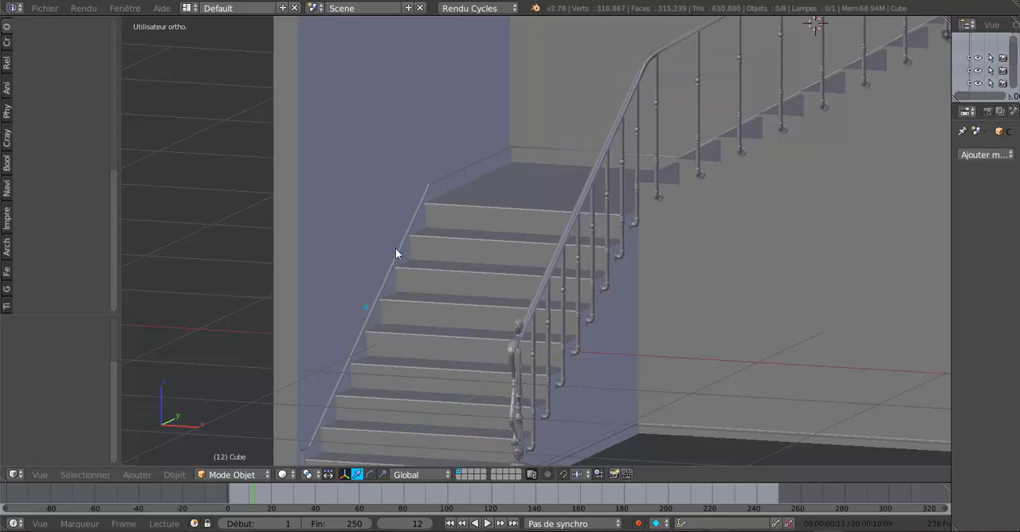
{"action": "scroll", "coordinate": [581, 258], "scroll_direction": "down", "scroll_amount": 3}
{"action": "middle_click_drag", "start_coordinate": [581, 258], "coordinate": [557, 317]}
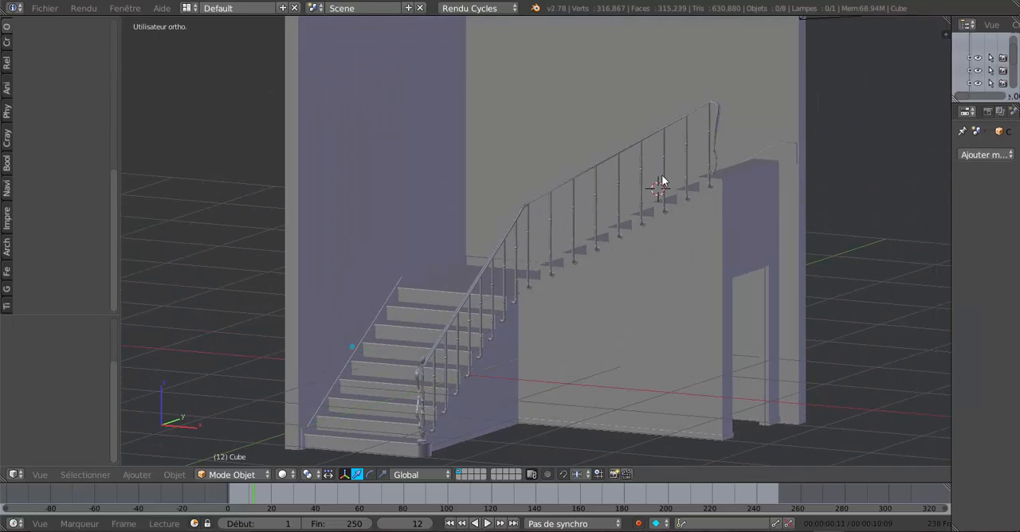
{"action": "scroll", "coordinate": [662, 176], "scroll_direction": "up", "scroll_amount": 8}
{"action": "scroll", "coordinate": [664, 178], "scroll_direction": "up", "scroll_amount": 1}
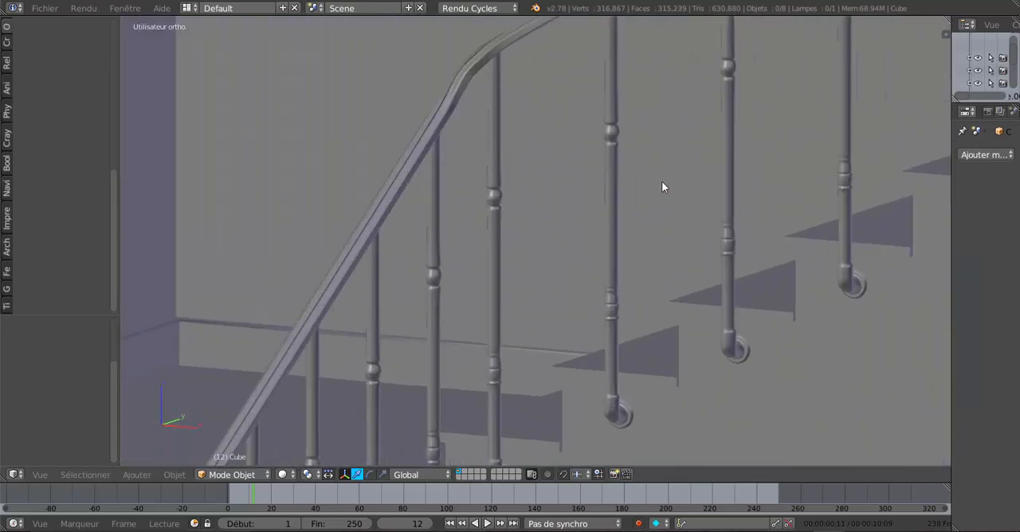
{"action": "middle_click_drag", "start_coordinate": [662, 180], "coordinate": [597, 127], "text": "shift"}
{"action": "scroll", "coordinate": [628, 151], "scroll_direction": "up", "scroll_amount": 1}
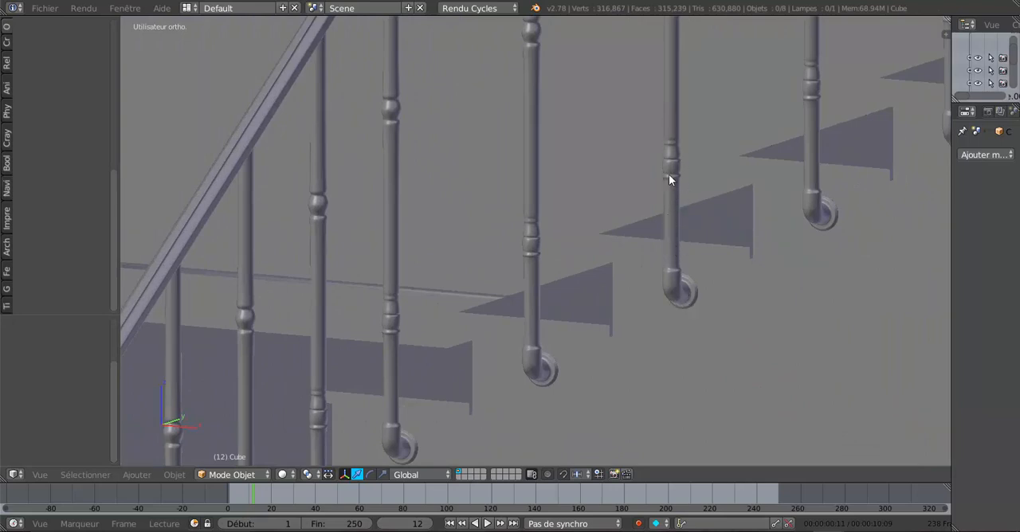
{"action": "scroll", "coordinate": [710, 267], "scroll_direction": "down", "scroll_amount": 5}
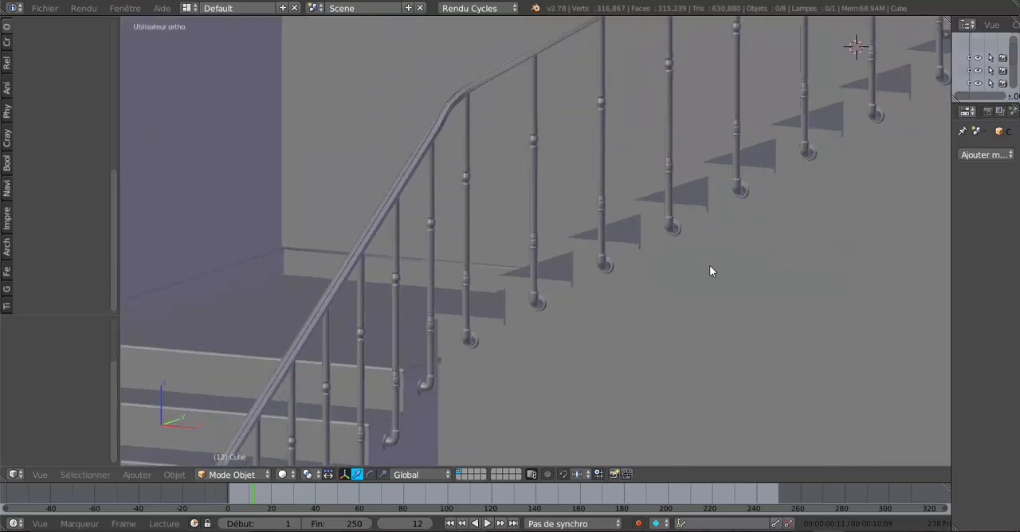
{"action": "scroll", "coordinate": [584, 259], "scroll_direction": "down", "scroll_amount": 2}
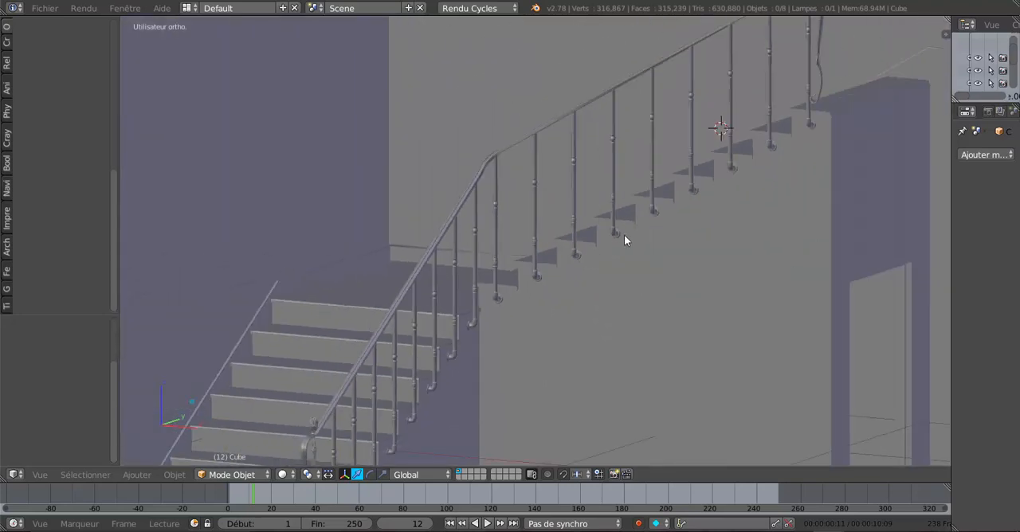
{"action": "middle_click_drag", "start_coordinate": [625, 235], "coordinate": [636, 236]}
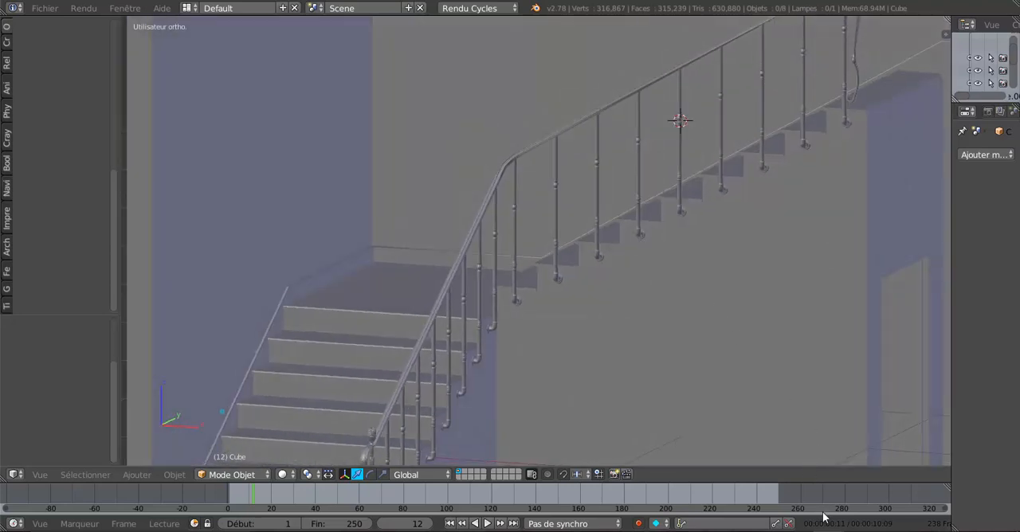
Switch to the unfinished staircase file and examine where the lower handrail ends near the landing
{"action": "mouse_move", "coordinate": [827, 531]}
{"action": "left_click", "coordinate": [895, 484]}
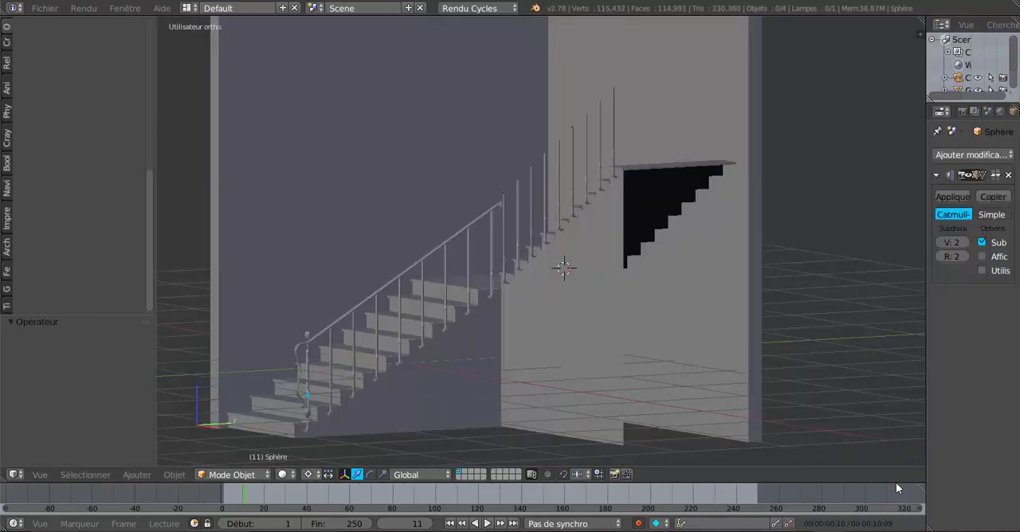
{"action": "middle_click_drag", "start_coordinate": [436, 271], "coordinate": [528, 157], "text": "shift"}
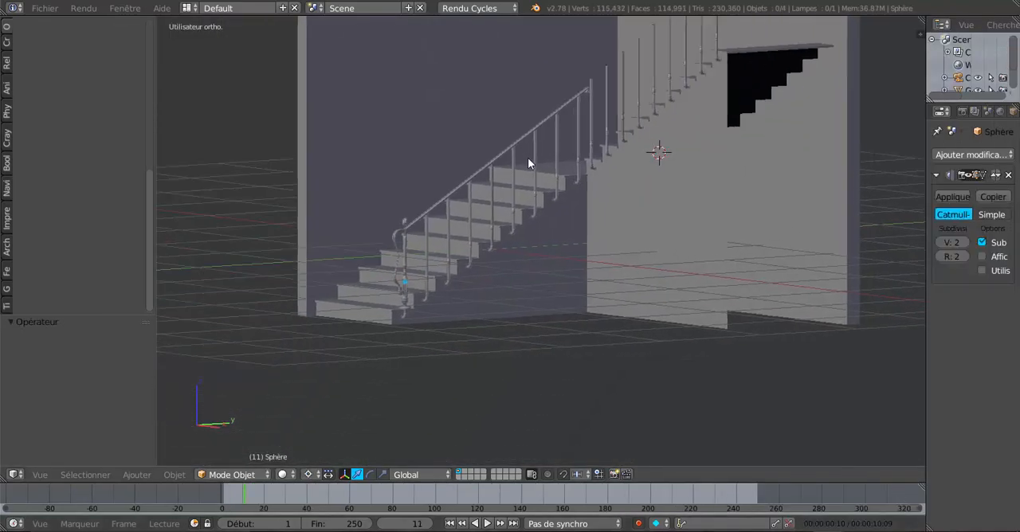
{"action": "scroll", "coordinate": [522, 161], "scroll_direction": "up", "scroll_amount": 6}
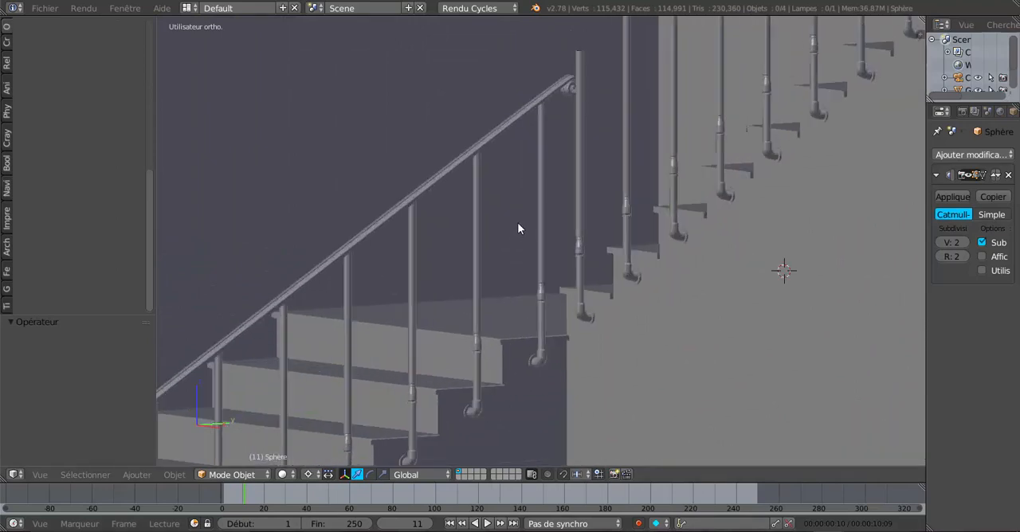
{"action": "scroll", "coordinate": [482, 286], "scroll_direction": "up", "scroll_amount": 2}
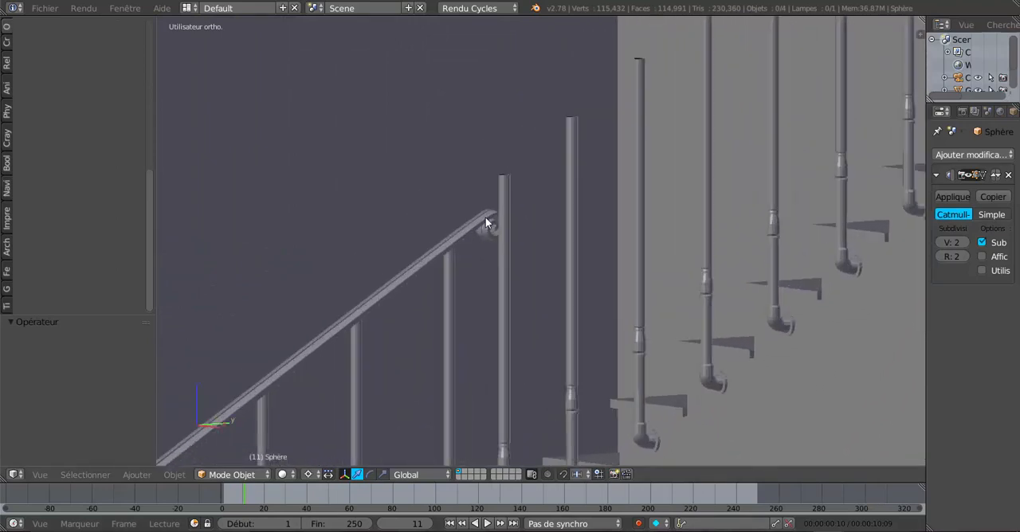
{"action": "scroll", "coordinate": [494, 231], "scroll_direction": "down", "scroll_amount": 2}
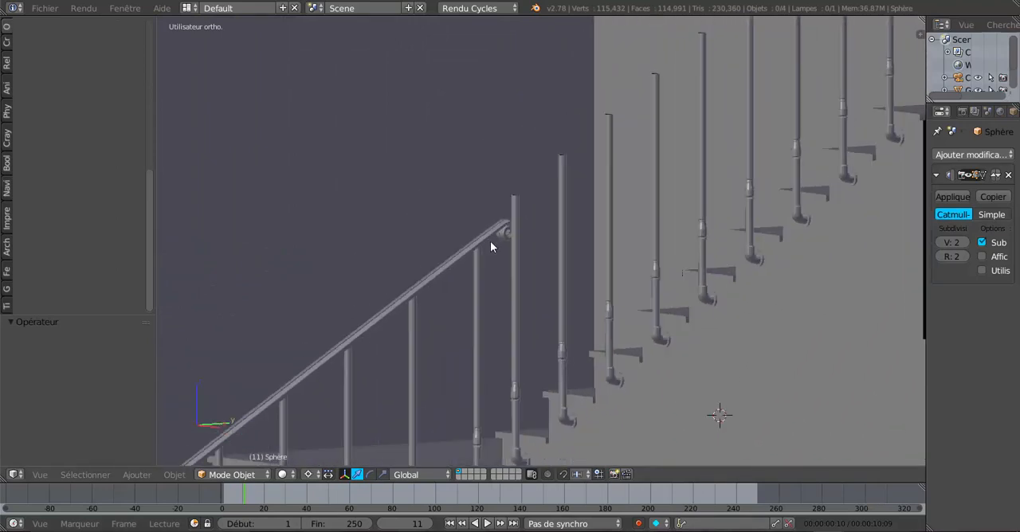
Edit the handrail mesh and rip the edge loop just before its curled upper end, detaching that end from the straight rail
{"action": "key", "text": "KP_1"}
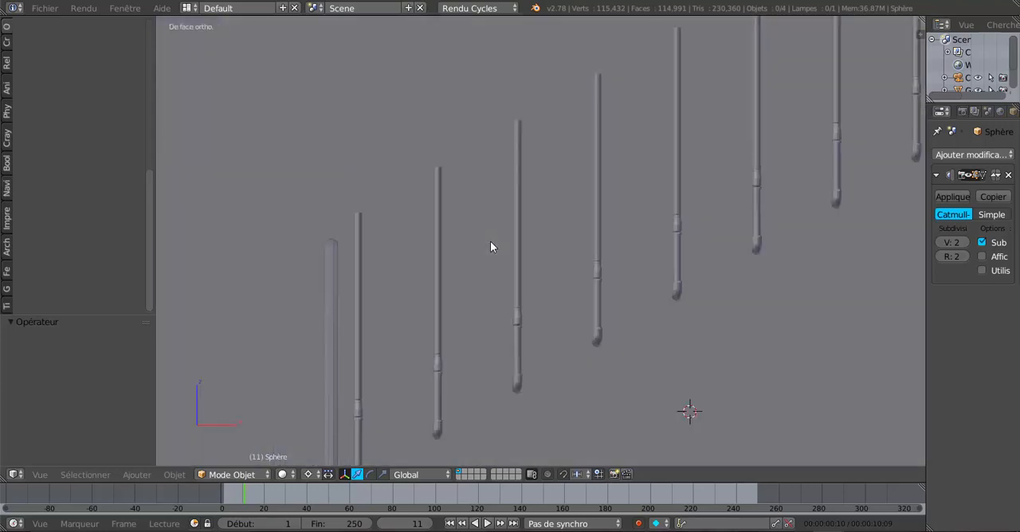
{"action": "key", "text": "KP_3"}
{"action": "middle_click_drag", "start_coordinate": [490, 239], "coordinate": [463, 275]}
{"action": "key", "text": "Tab"}
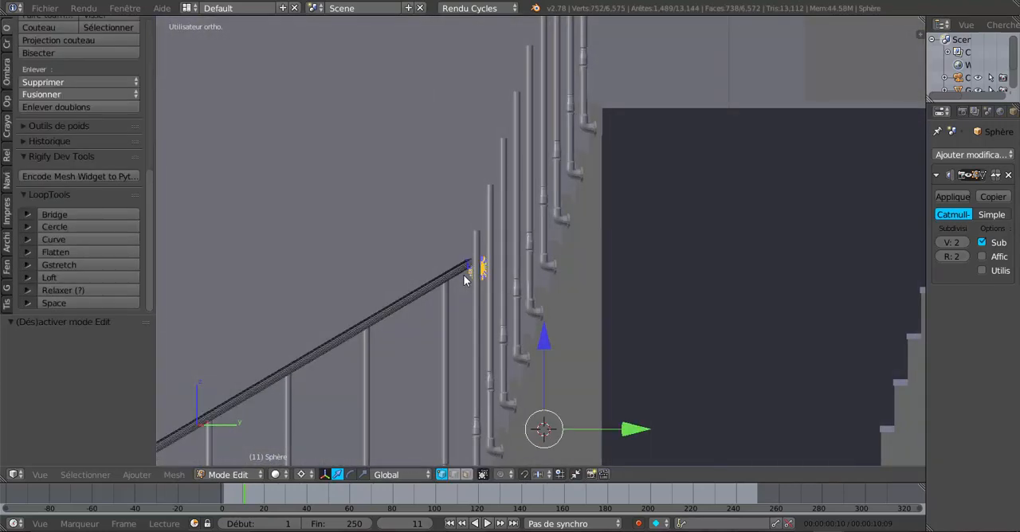
{"action": "scroll", "coordinate": [458, 280], "scroll_direction": "up", "scroll_amount": 4}
{"action": "middle_click_drag", "start_coordinate": [421, 330], "coordinate": [561, 263], "text": "shift"}
{"action": "scroll", "coordinate": [562, 263], "scroll_direction": "up", "scroll_amount": 4}
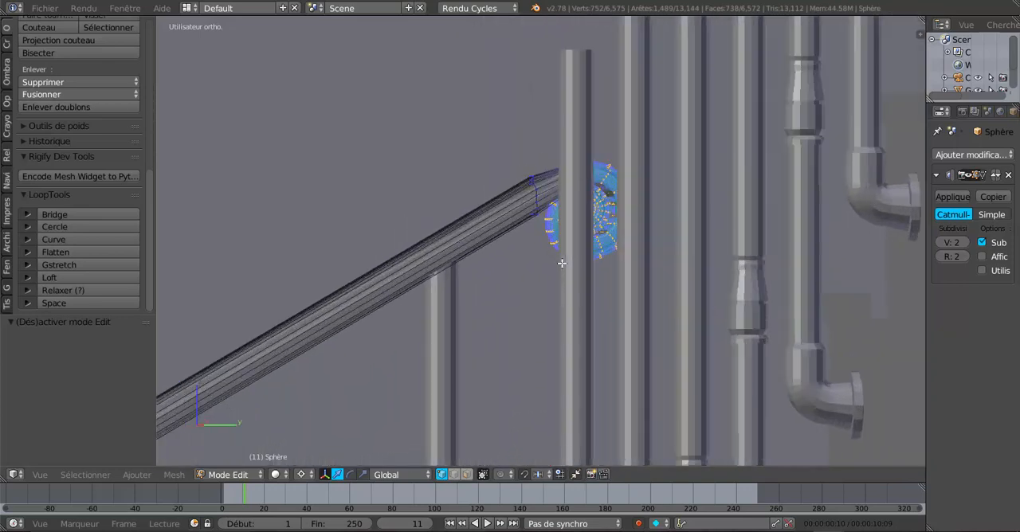
{"action": "right_click", "coordinate": [531, 178], "text": "alt"}
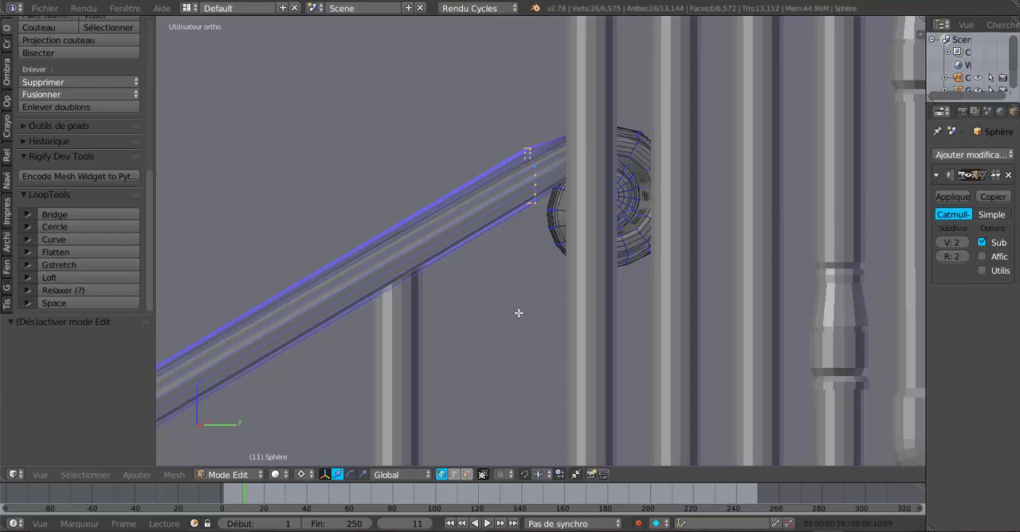
{"action": "key", "text": "e"}
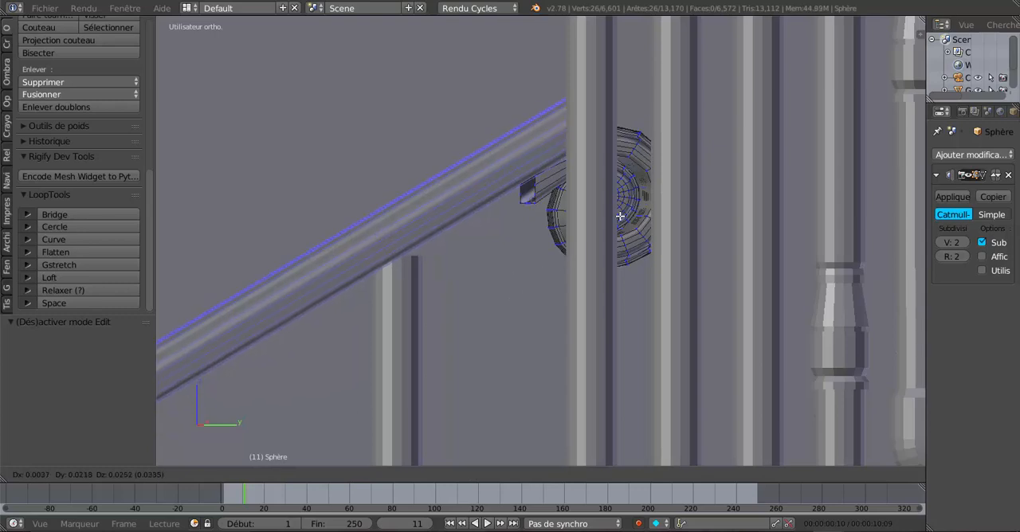
{"action": "left_click", "coordinate": [407, 367]}
Finish editing the handrail and open the combined wall-and-staircase mesh for editing
{"action": "scroll", "coordinate": [470, 362], "scroll_direction": "down", "scroll_amount": 2}
{"action": "middle_click_drag", "start_coordinate": [504, 359], "coordinate": [491, 325]}
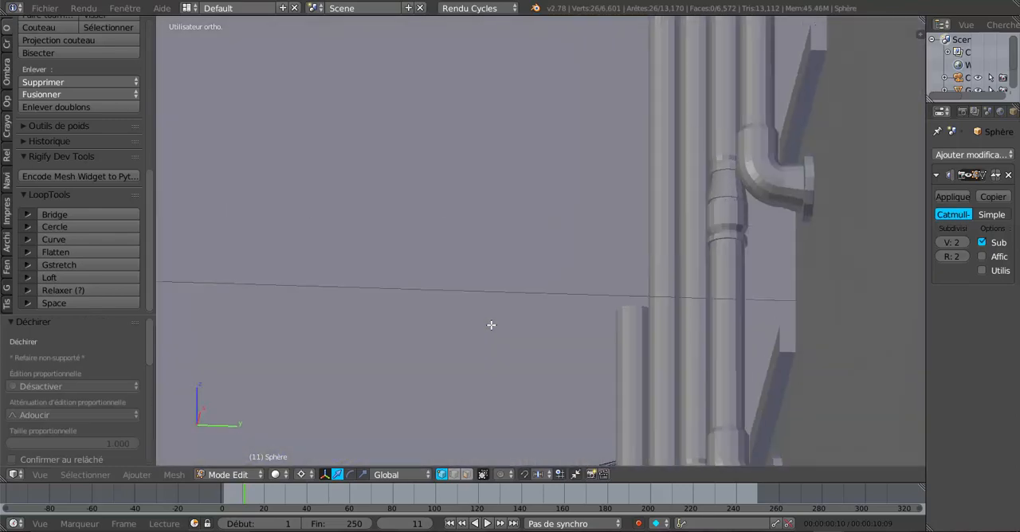
{"action": "scroll", "coordinate": [491, 327], "scroll_direction": "down", "scroll_amount": 1}
{"action": "scroll", "coordinate": [492, 335], "scroll_direction": "up", "scroll_amount": 1}
{"action": "scroll", "coordinate": [518, 355], "scroll_direction": "down", "scroll_amount": 5}
{"action": "middle_click_drag", "start_coordinate": [574, 395], "coordinate": [592, 374]}
{"action": "scroll", "coordinate": [564, 376], "scroll_direction": "down", "scroll_amount": 9}
{"action": "scroll", "coordinate": [667, 408], "scroll_direction": "up", "scroll_amount": 2}
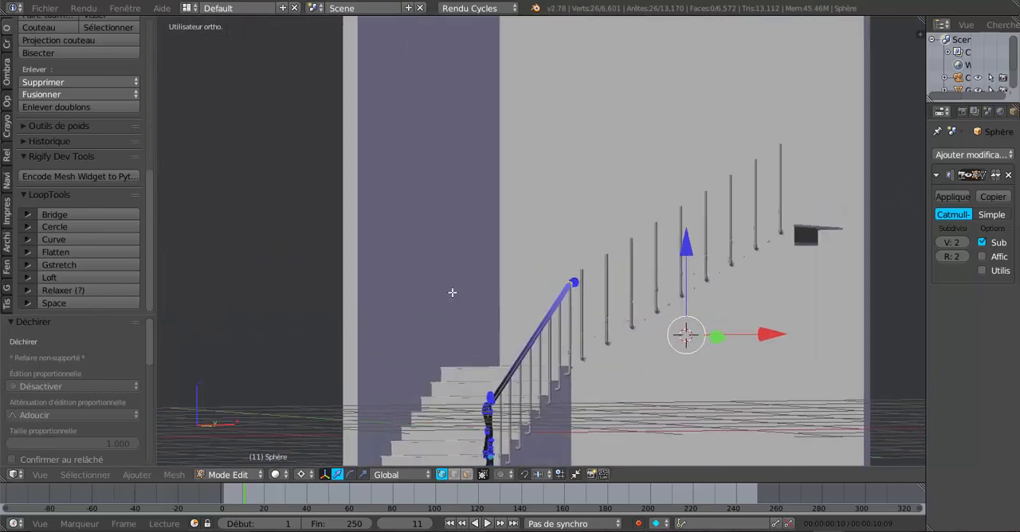
{"action": "key", "text": "Tab"}
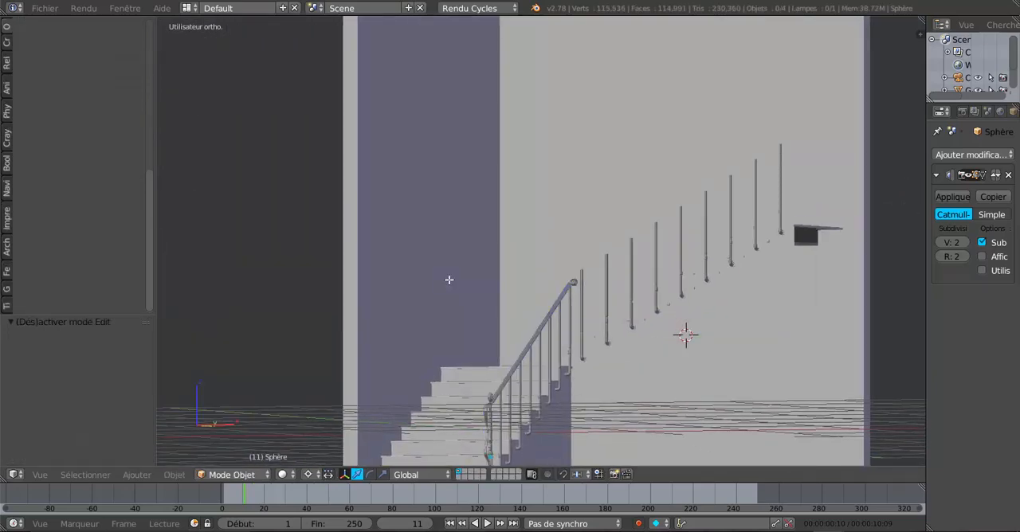
{"action": "right_click", "coordinate": [449, 280]}
{"action": "key", "text": "Tab"}
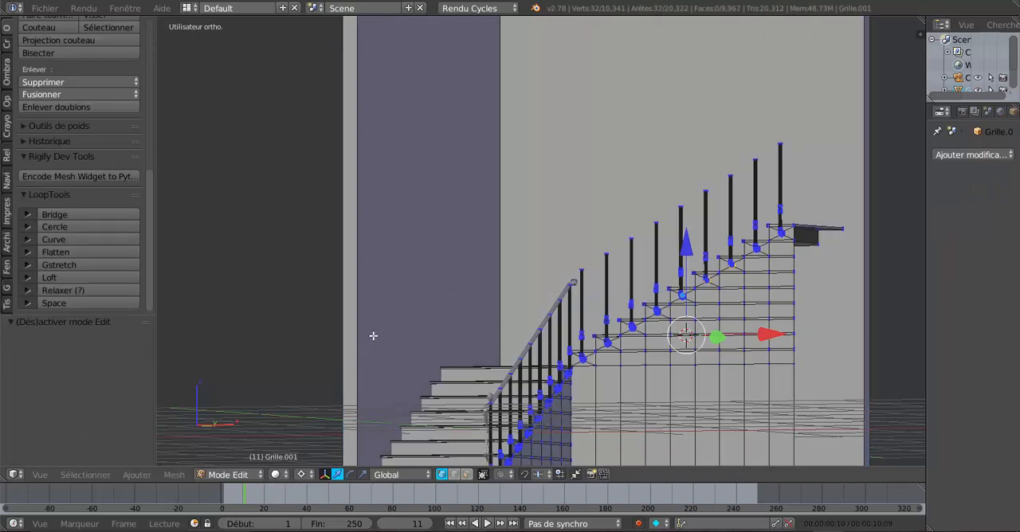
Select all linked geometry of the surrounding walls and separate the selection into its own object
{"action": "scroll", "coordinate": [396, 231], "scroll_direction": "down", "scroll_amount": 3}
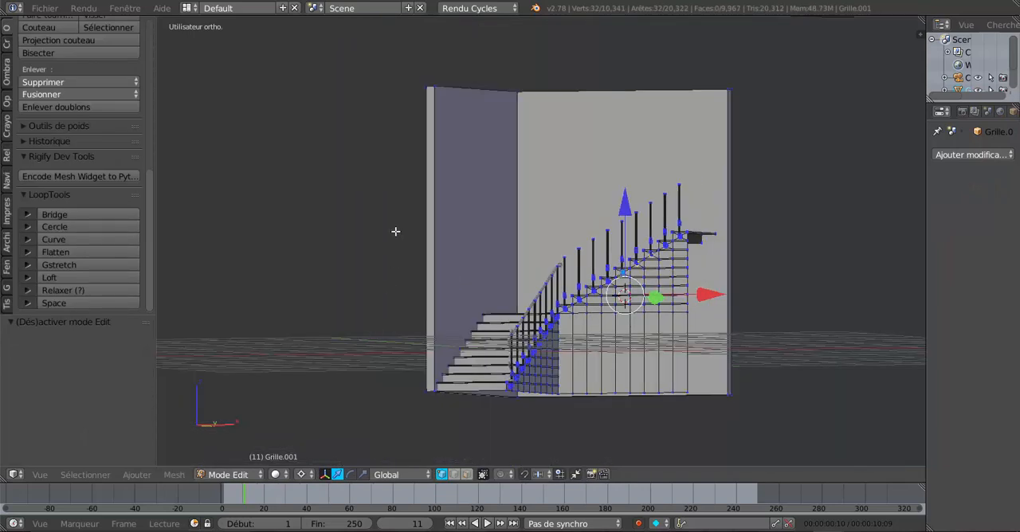
{"action": "right_click", "coordinate": [438, 83]}
{"action": "key", "text": "ctrl+l"}
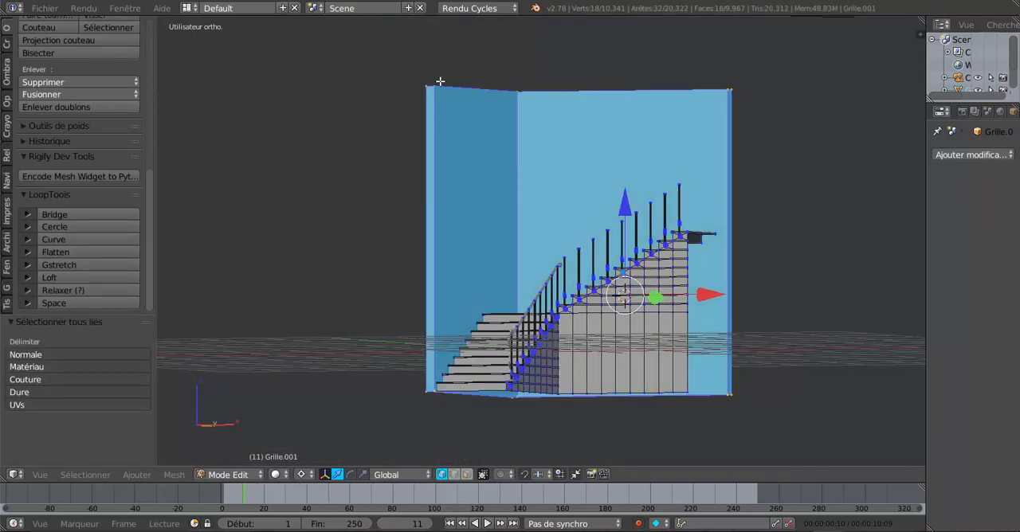
{"action": "key", "text": "p"}
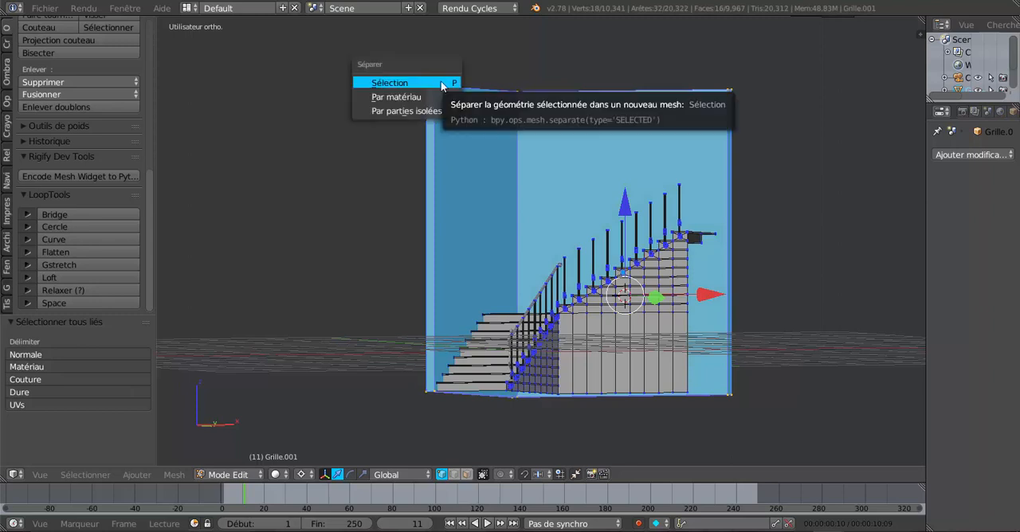
{"action": "left_click", "coordinate": [441, 83]}
{"action": "key", "text": "Tab"}
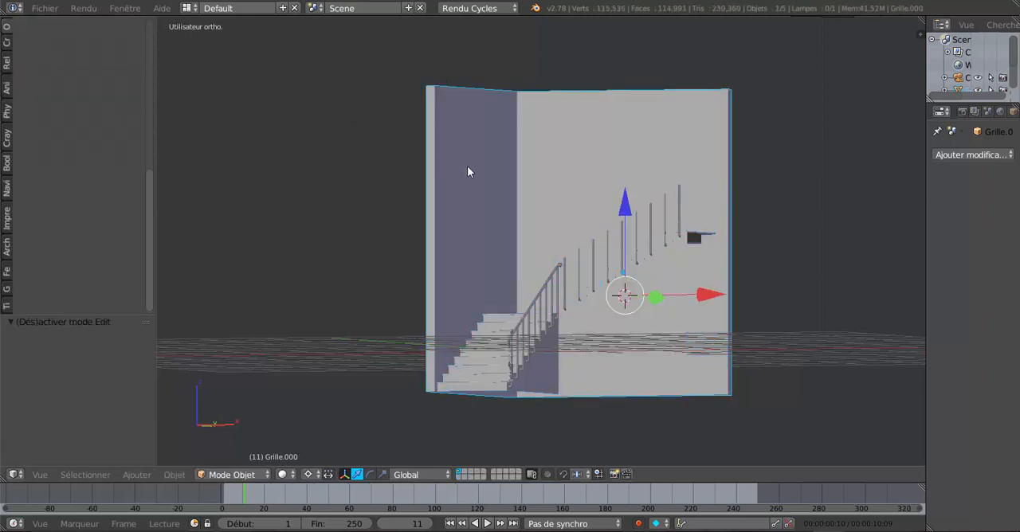
Select only the separated wall object and hide it from the view
{"action": "key", "text": "Tab"}
{"action": "scroll", "coordinate": [469, 169], "scroll_direction": "up", "scroll_amount": 4}
{"action": "key", "text": "Tab"}
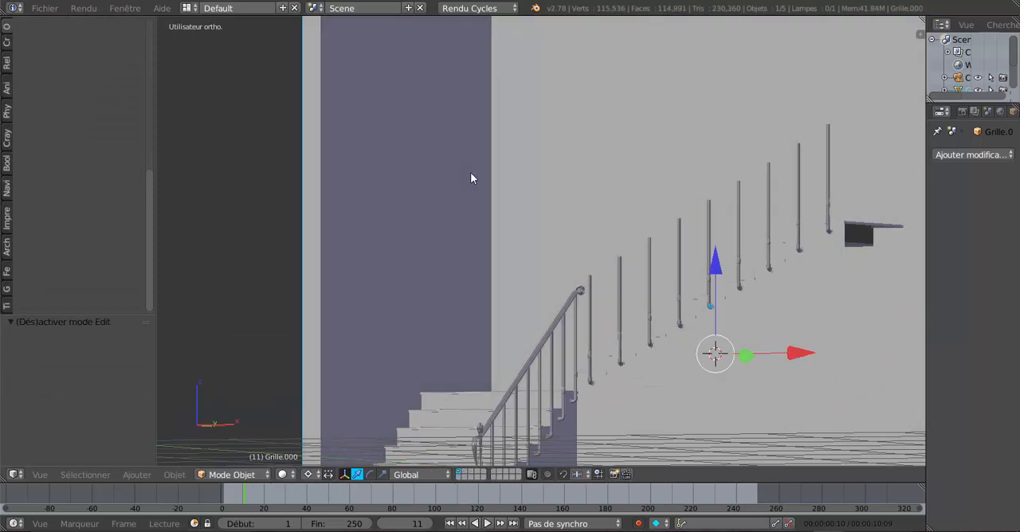
{"action": "key", "text": "Tab"}
{"action": "key", "text": "Tab"}
{"action": "key", "text": "h"}
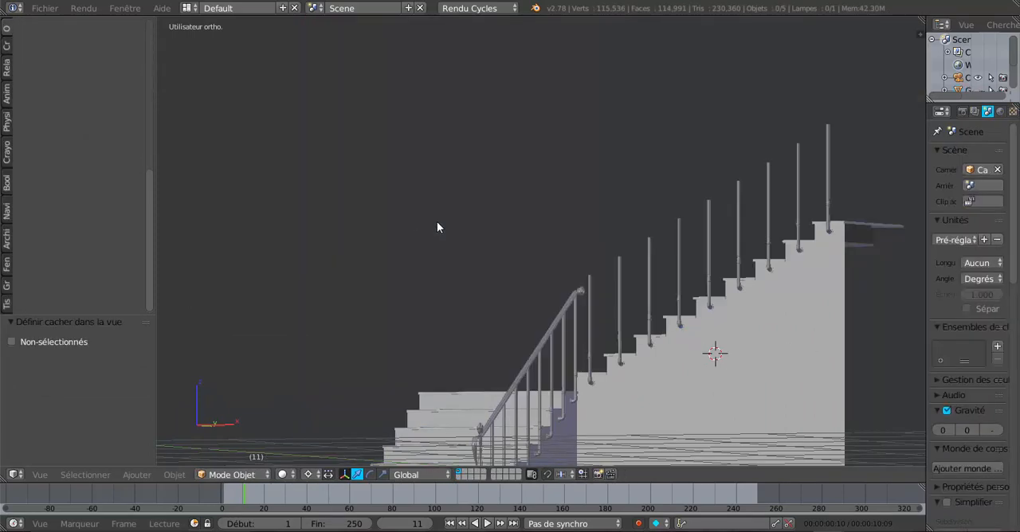
Open the handrail mesh for editing and move the ripped edge loop at the straight rail's upper end 0.011 along X
{"action": "middle_click_drag", "start_coordinate": [438, 225], "coordinate": [518, 262]}
{"action": "scroll", "coordinate": [552, 304], "scroll_direction": "up", "scroll_amount": 4}
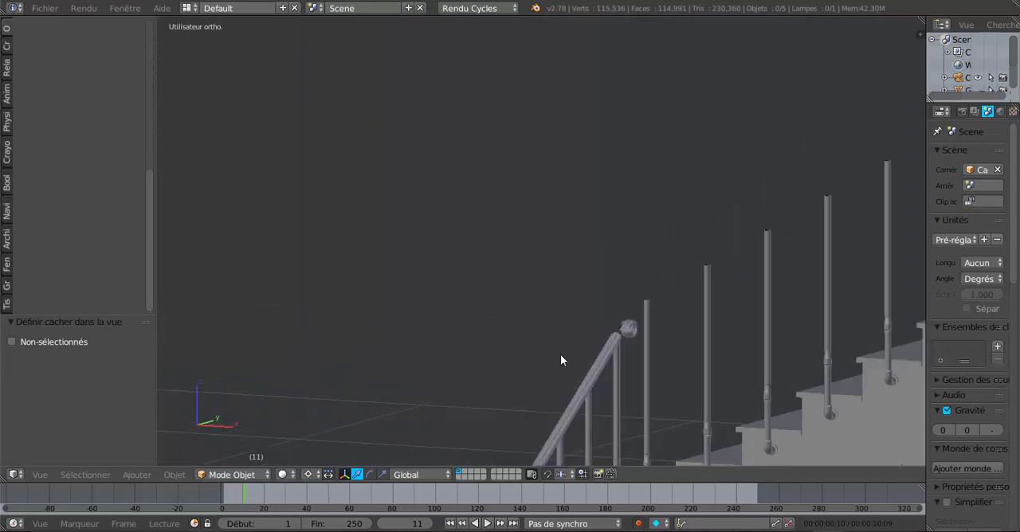
{"action": "right_click", "coordinate": [585, 378]}
{"action": "key", "text": "Tab"}
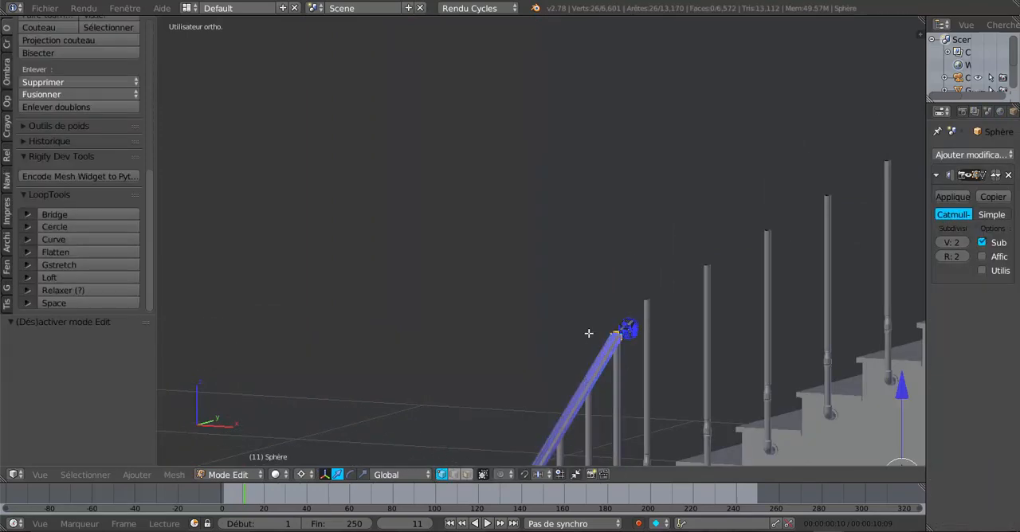
{"action": "scroll", "coordinate": [535, 174], "scroll_direction": "up", "scroll_amount": 3}
{"action": "middle_click_drag", "start_coordinate": [534, 197], "coordinate": [503, 178]}
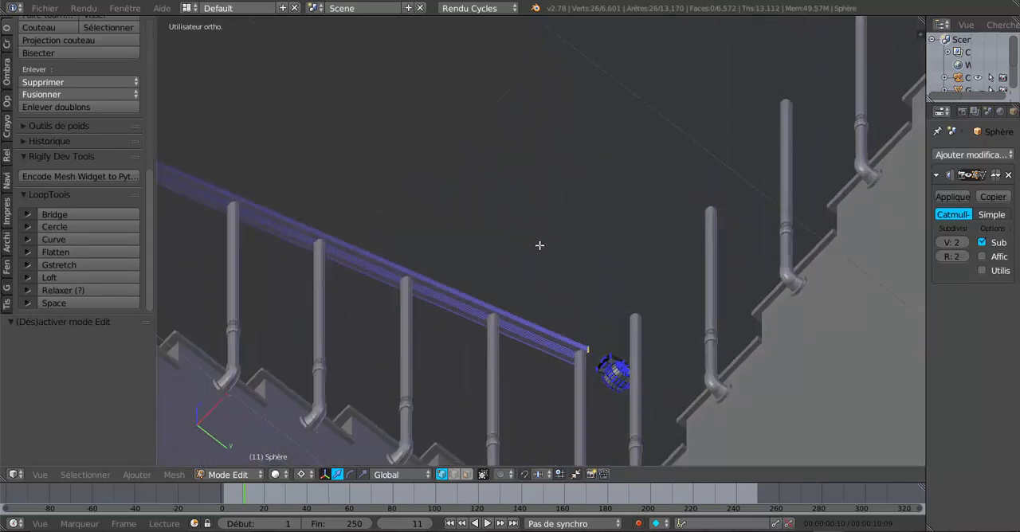
{"action": "middle_click_drag", "start_coordinate": [540, 241], "coordinate": [545, 159]}
{"action": "scroll", "coordinate": [585, 212], "scroll_direction": "up", "scroll_amount": 4}
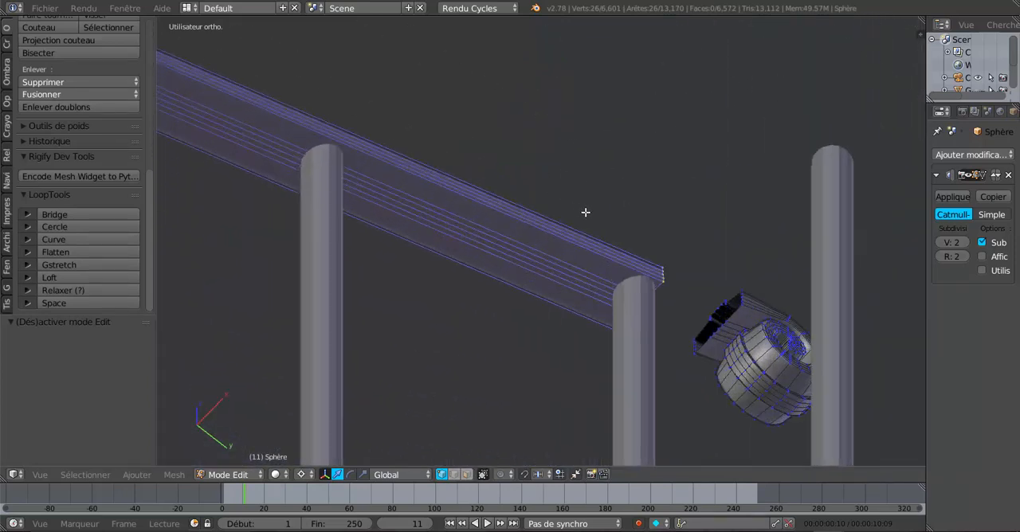
{"action": "left_click", "coordinate": [662, 241]}
{"action": "left_click_drag", "start_coordinate": [715, 194], "coordinate": [728, 180]}
Select all linked geometry of the detached curled end and delete its vertices
{"action": "scroll", "coordinate": [716, 187], "scroll_direction": "down", "scroll_amount": 4}
{"action": "middle_click_drag", "start_coordinate": [690, 227], "coordinate": [650, 137]}
{"action": "right_click", "coordinate": [650, 137]}
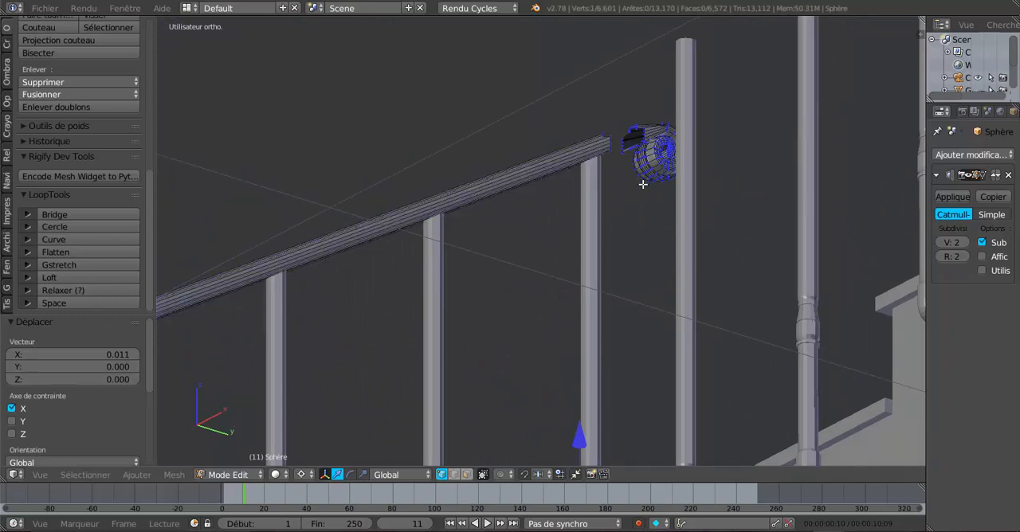
{"action": "key", "text": "ctrl+l"}
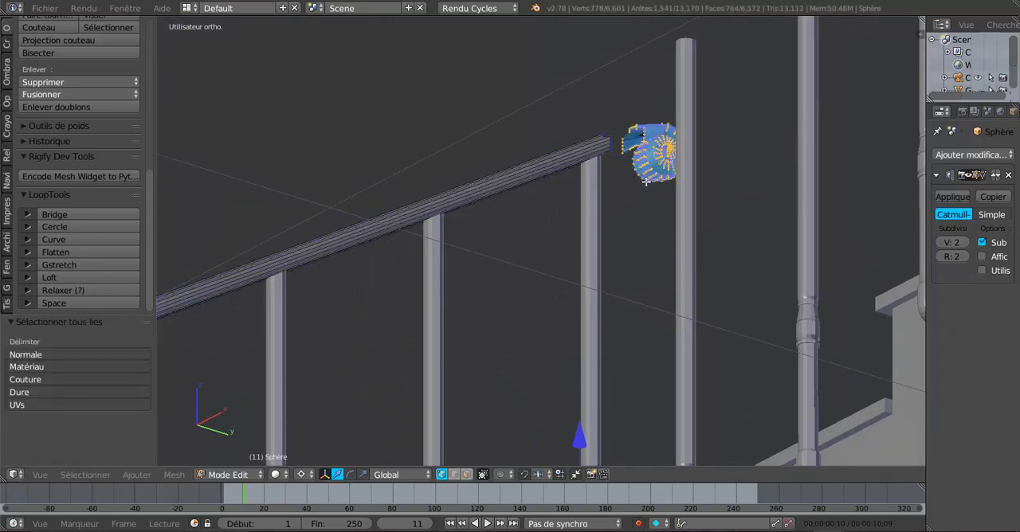
{"action": "key", "text": "x"}
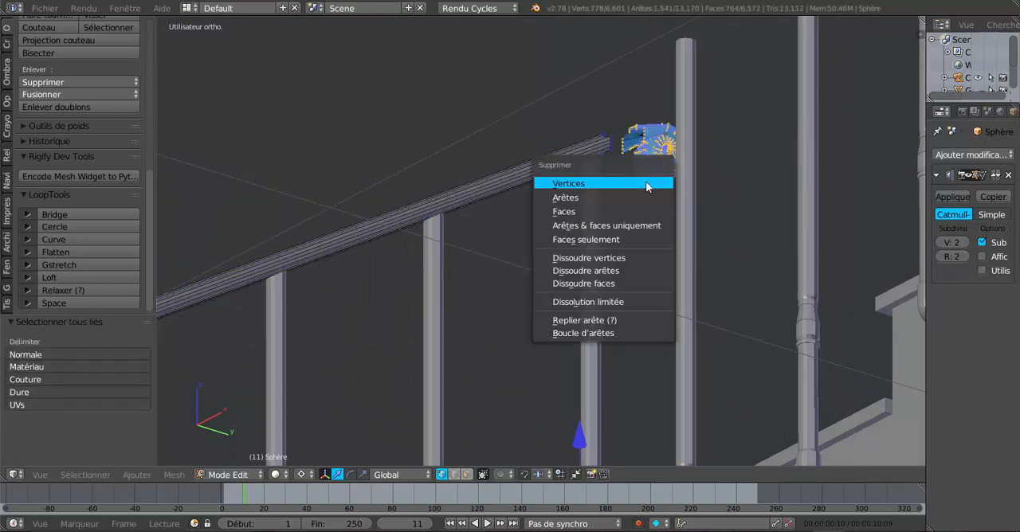
{"action": "left_click", "coordinate": [647, 185]}
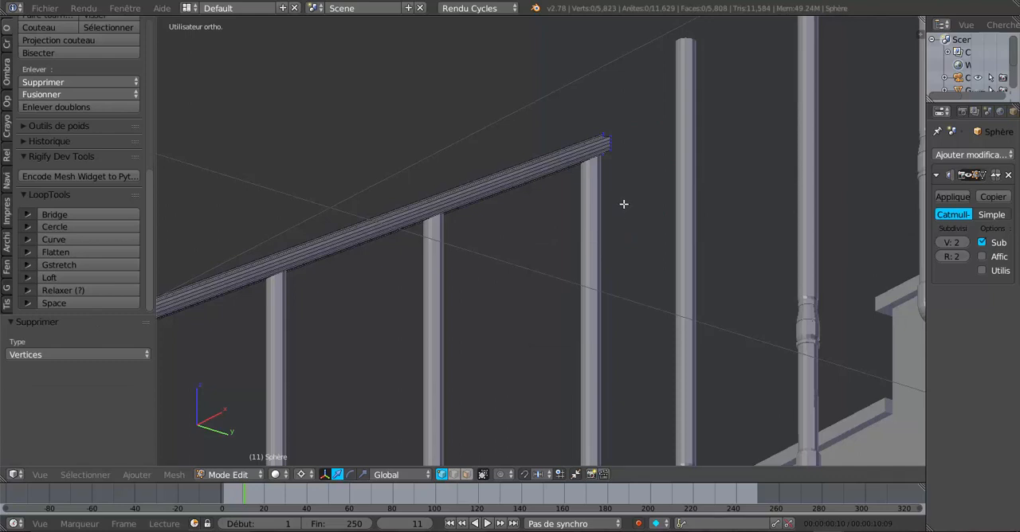
Add one loop cut across the straight handrail and slide it close to the upper open end
{"action": "scroll", "coordinate": [576, 228], "scroll_direction": "down", "scroll_amount": 4}
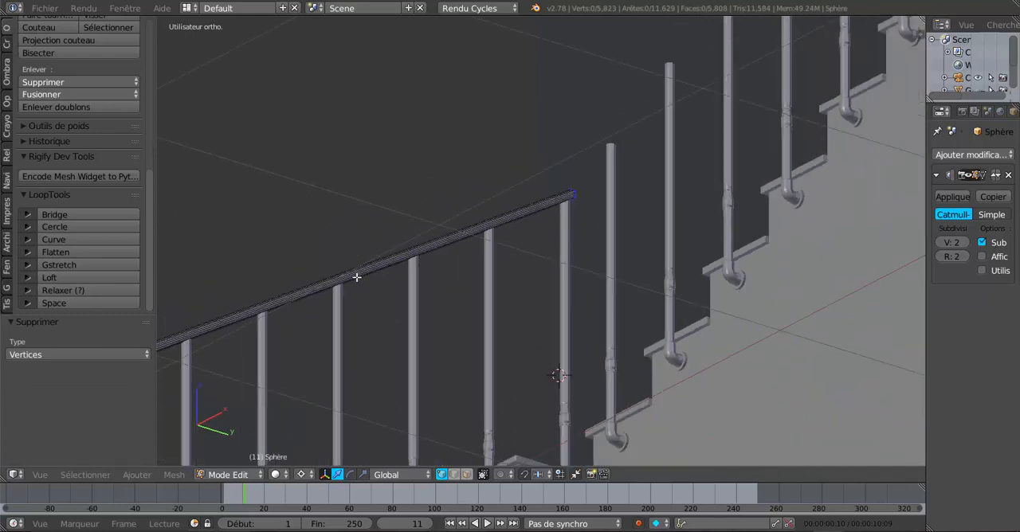
{"action": "key", "text": "ctrl+r"}
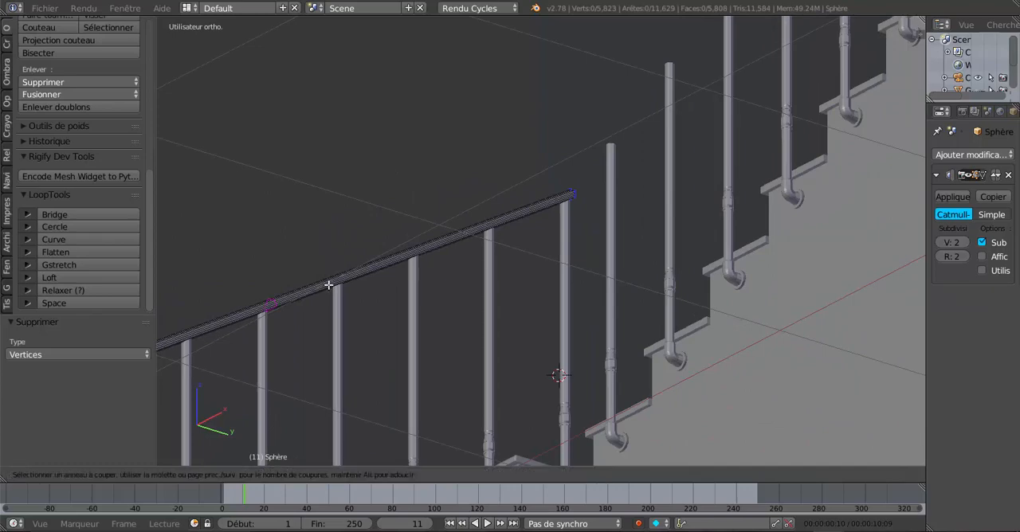
{"action": "left_click", "coordinate": [338, 281]}
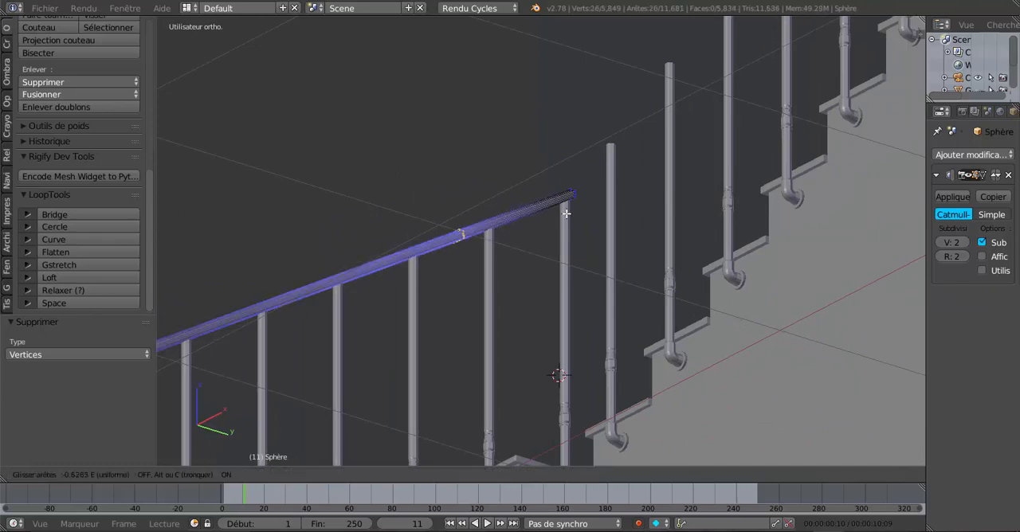
{"action": "left_click", "coordinate": [616, 194]}
Select the edge loop at the rail's open end and place the 3D cursor just beside it, on the second-flight side
{"action": "middle_click_drag", "start_coordinate": [617, 191], "coordinate": [520, 192]}
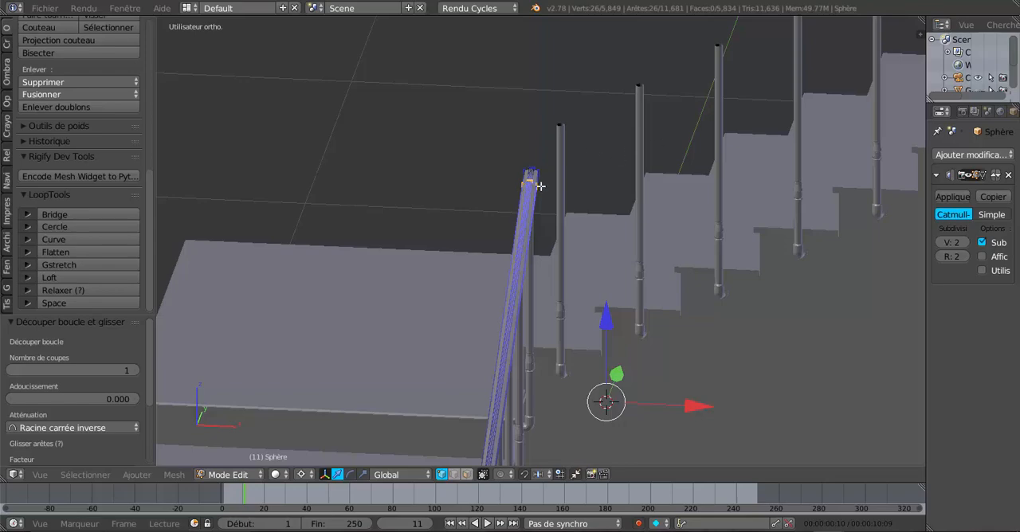
{"action": "middle_click_drag", "start_coordinate": [568, 223], "coordinate": [558, 168]}
{"action": "middle_click_drag", "start_coordinate": [512, 218], "coordinate": [561, 271]}
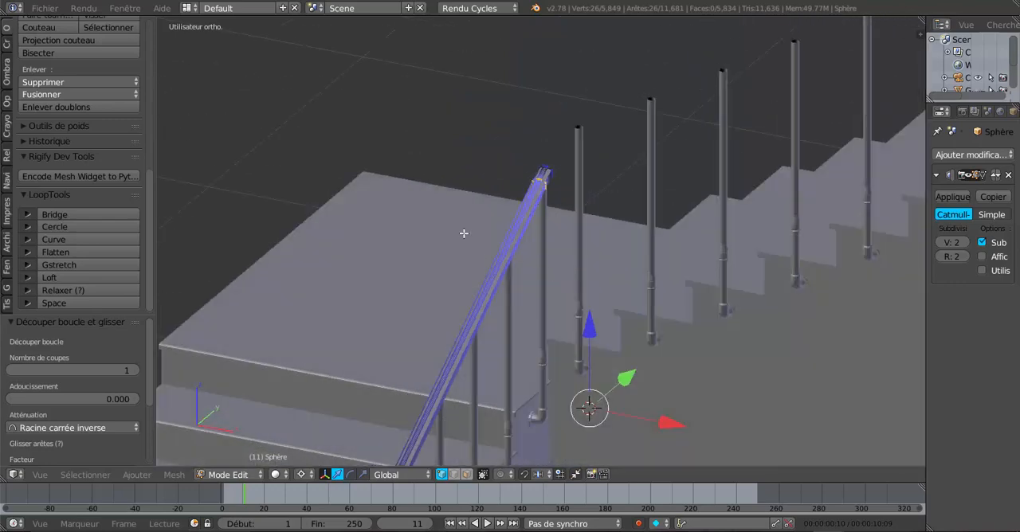
{"action": "key", "text": "KP_7"}
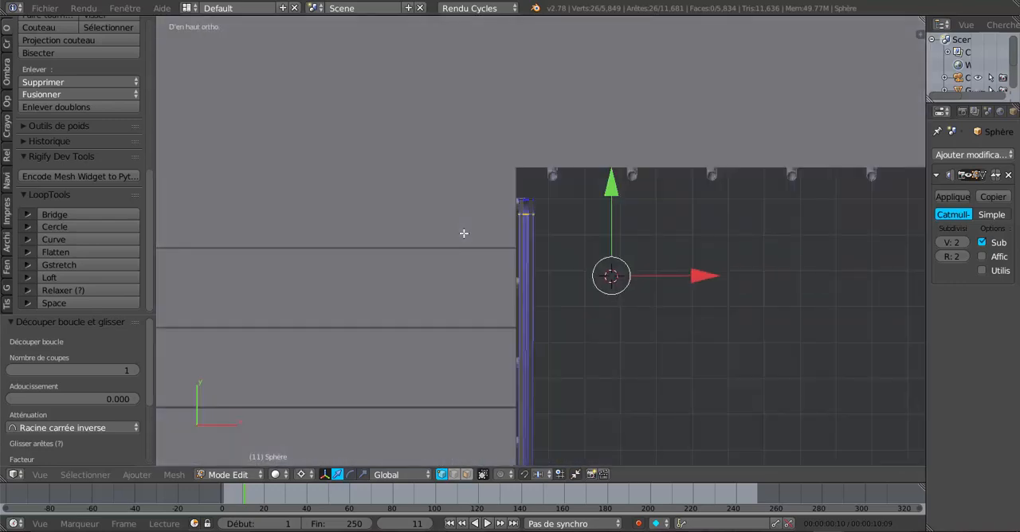
{"action": "scroll", "coordinate": [464, 233], "scroll_direction": "up", "scroll_amount": 5}
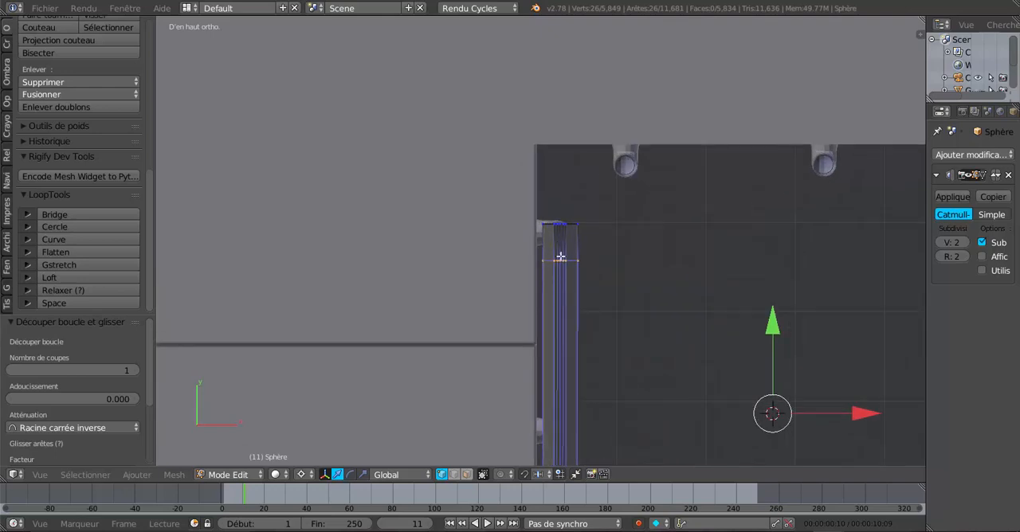
{"action": "right_click", "coordinate": [563, 223]}
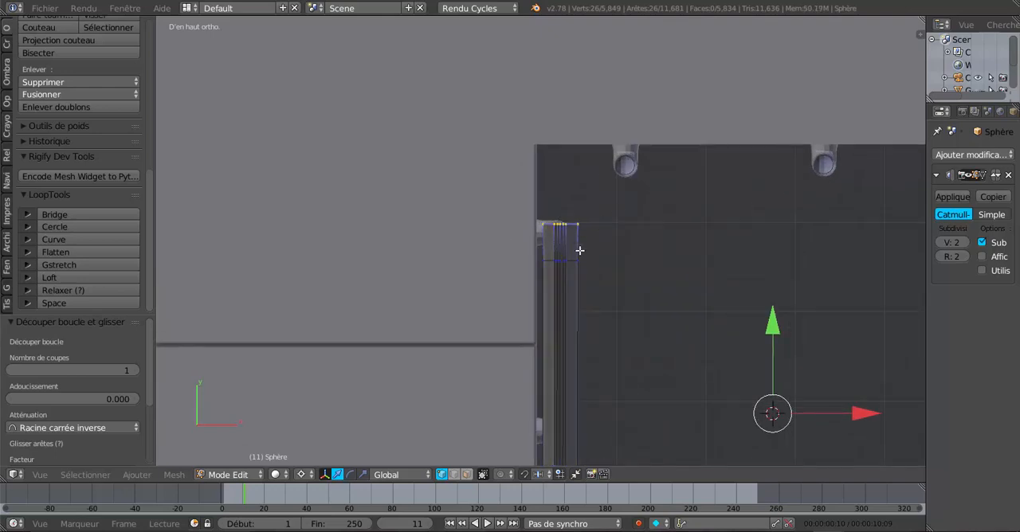
{"action": "left_click", "coordinate": [170, 476]}
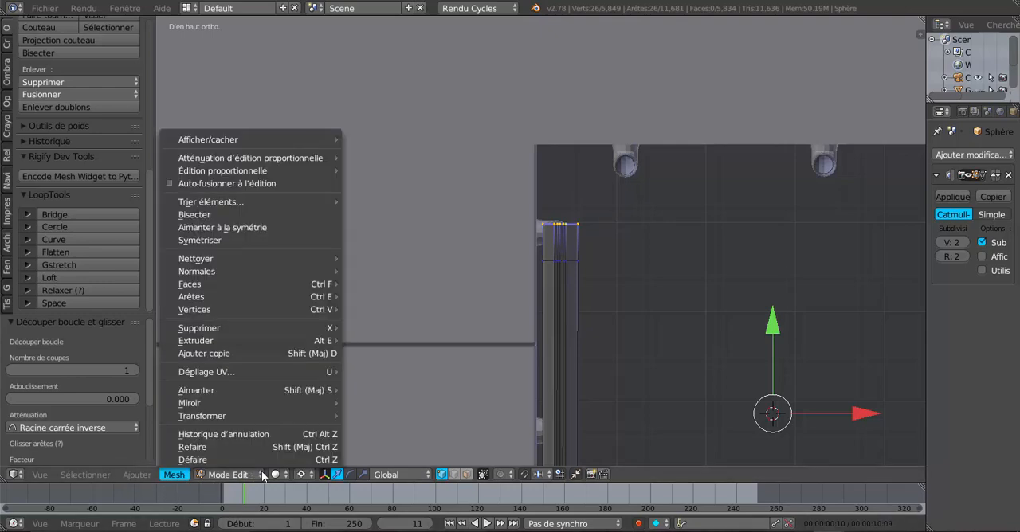
{"action": "left_click", "coordinate": [306, 475]}
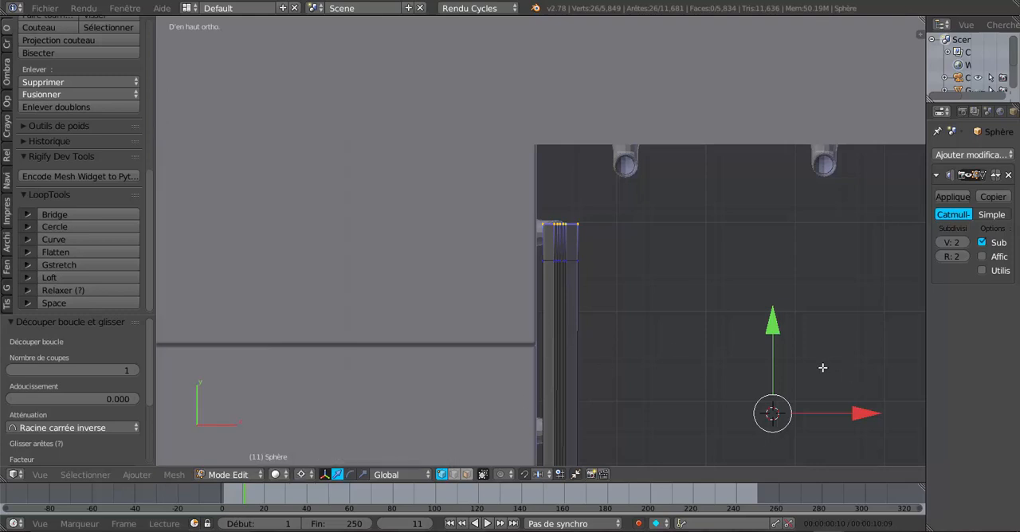
{"action": "left_click", "coordinate": [586, 225]}
Spin the selected end loop 90° around the 3D cursor about the Z axis to form a curved rail section
{"action": "scroll", "coordinate": [577, 303], "scroll_direction": "up", "scroll_amount": 2}
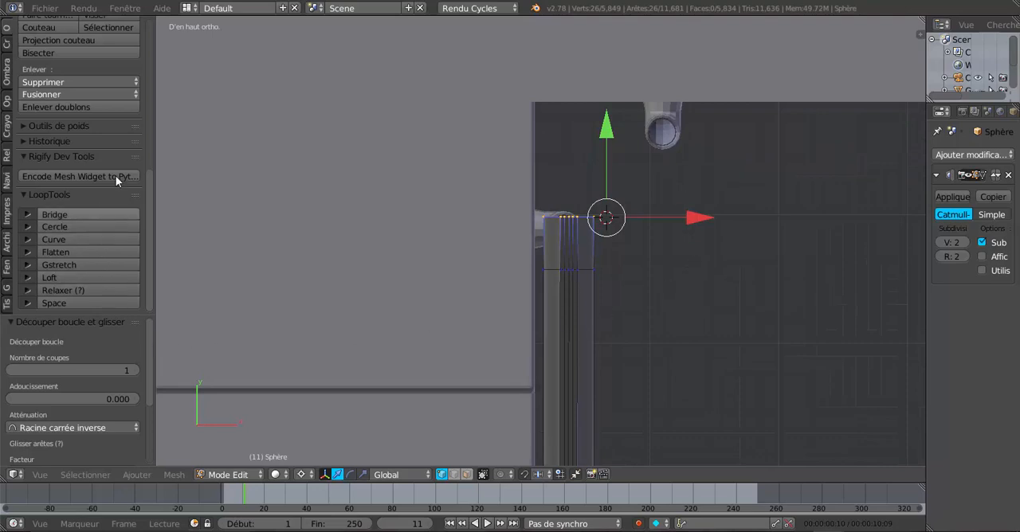
{"action": "scroll", "coordinate": [139, 134], "scroll_direction": "up", "scroll_amount": 6}
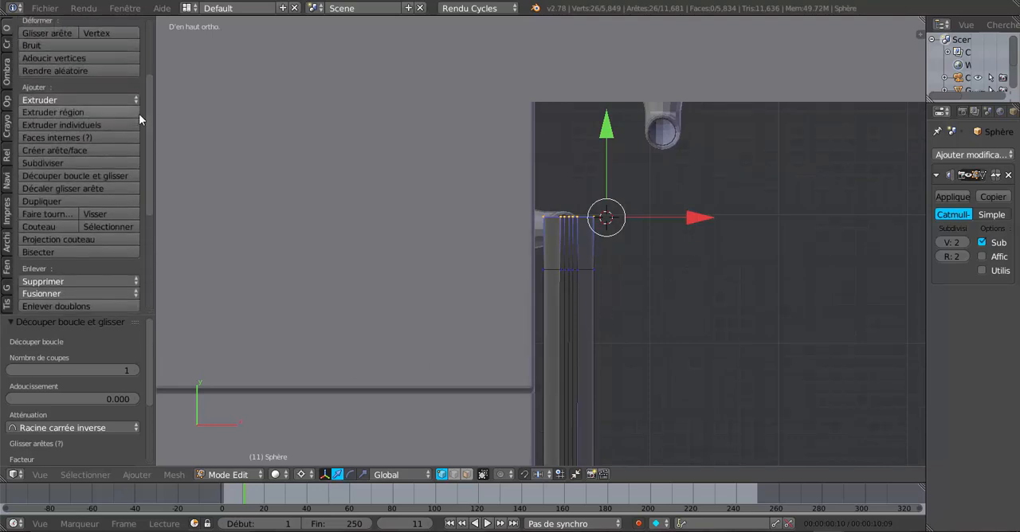
{"action": "scroll", "coordinate": [16, 181], "scroll_direction": "up", "scroll_amount": 2}
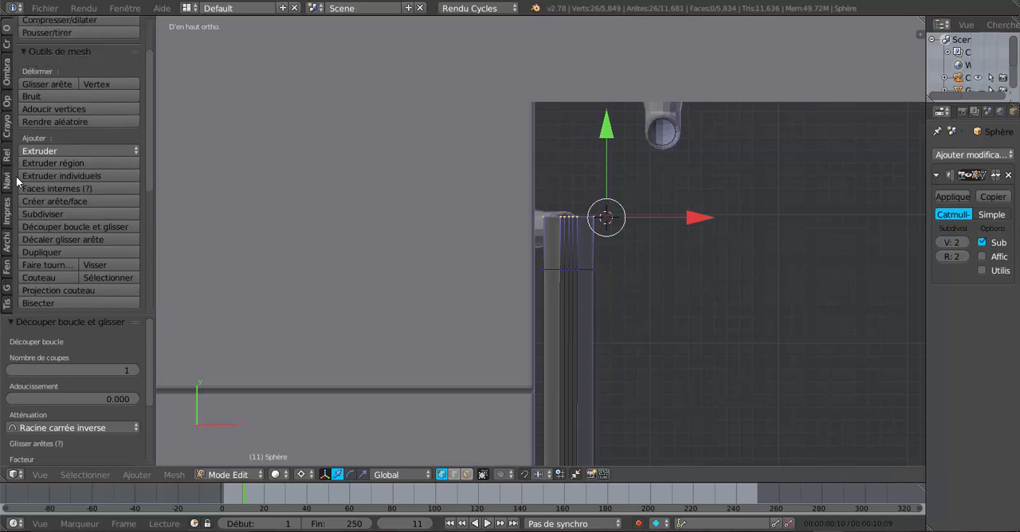
{"action": "scroll", "coordinate": [17, 182], "scroll_direction": "up", "scroll_amount": 3}
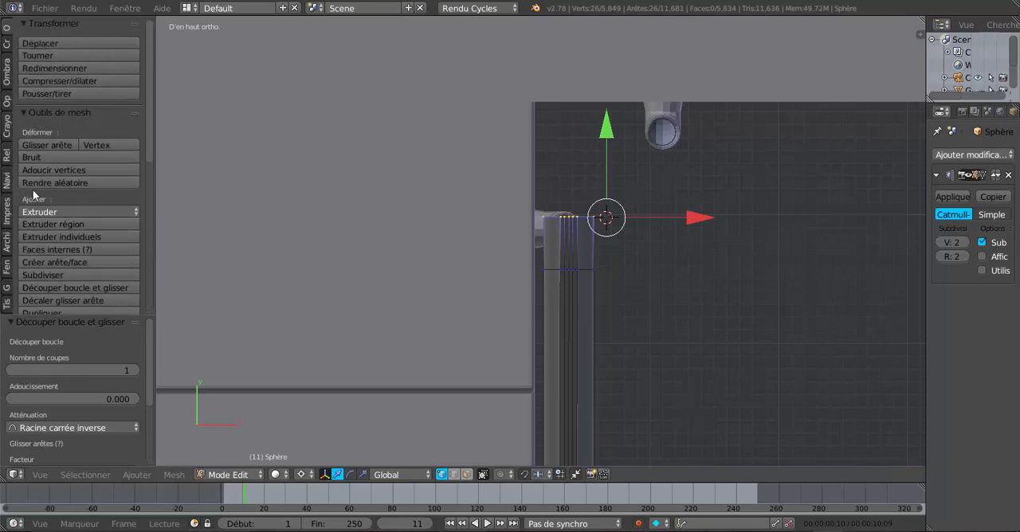
{"action": "scroll", "coordinate": [33, 194], "scroll_direction": "down", "scroll_amount": 2}
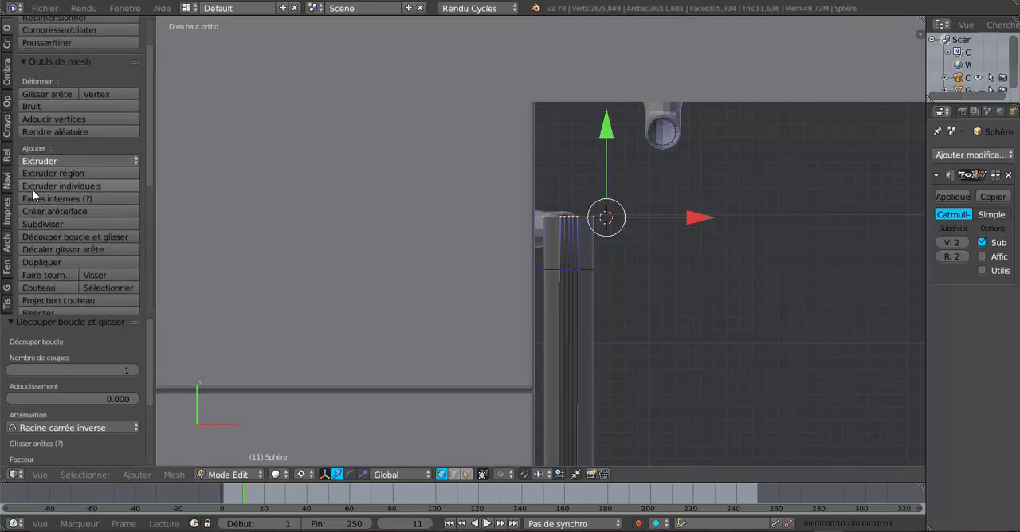
{"action": "left_click", "coordinate": [37, 275]}
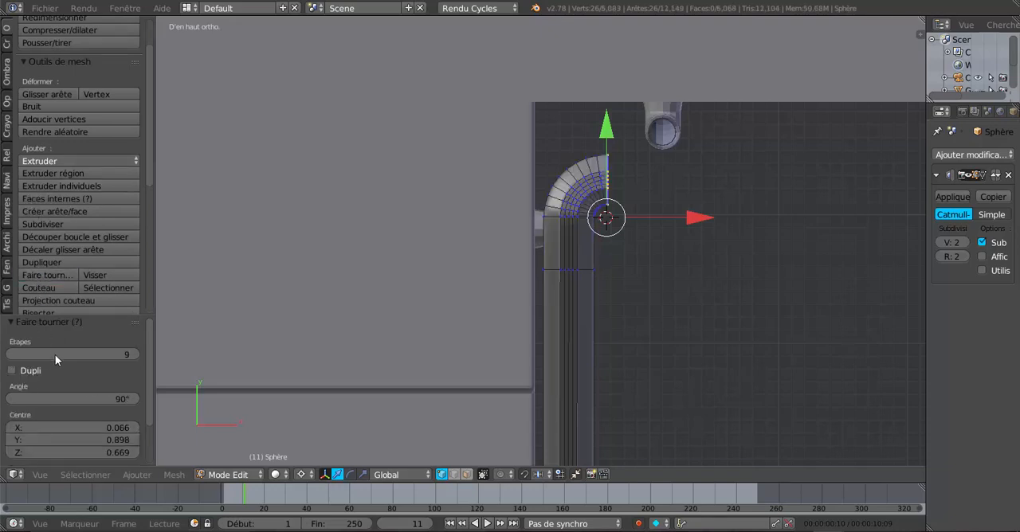
Reduce the spin of the rail bend to 2 steps
{"action": "left_click_drag", "start_coordinate": [124, 358], "coordinate": [72, 354]}
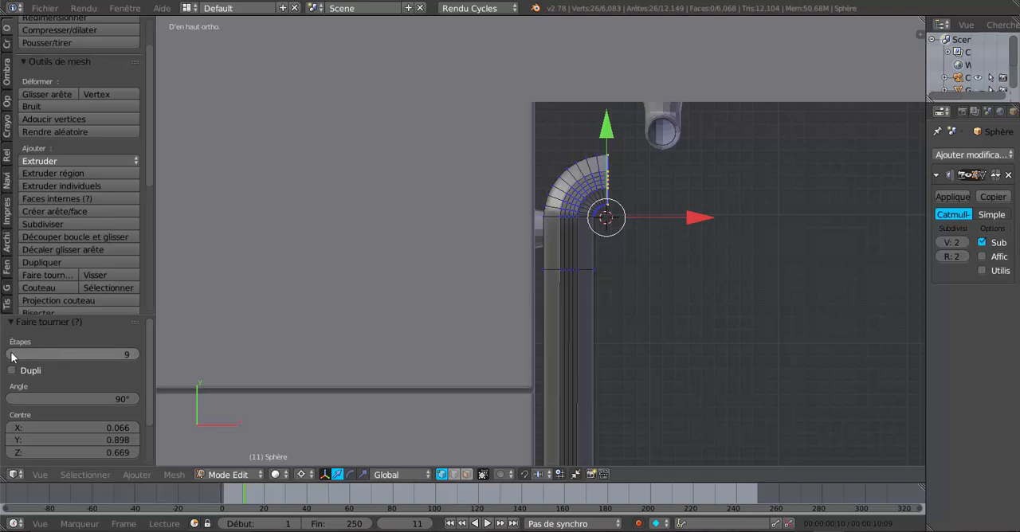
{"action": "left_click", "coordinate": [11, 356]}
{"action": "left_click", "coordinate": [11, 355]}
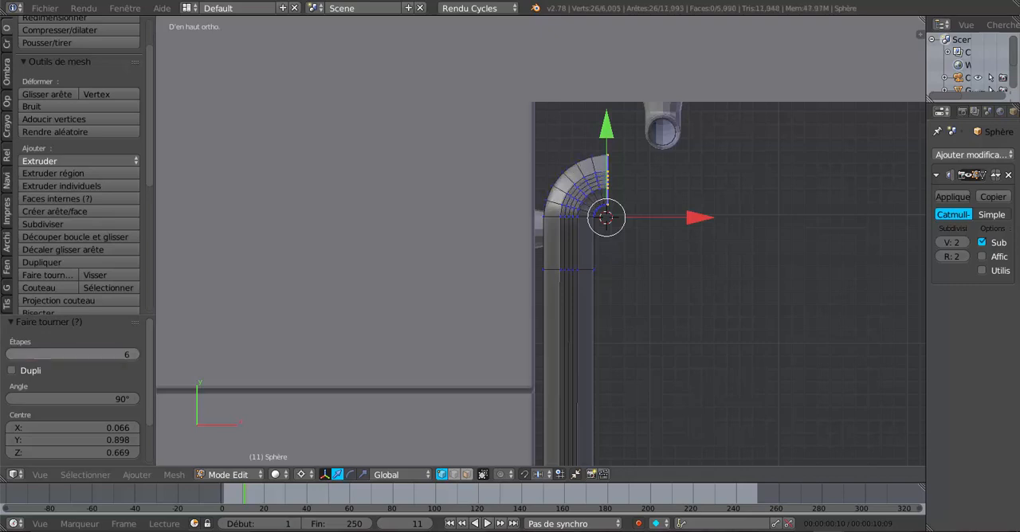
{"action": "left_click", "coordinate": [11, 356]}
{"action": "left_click", "coordinate": [11, 355]}
{"action": "left_click", "coordinate": [11, 356]}
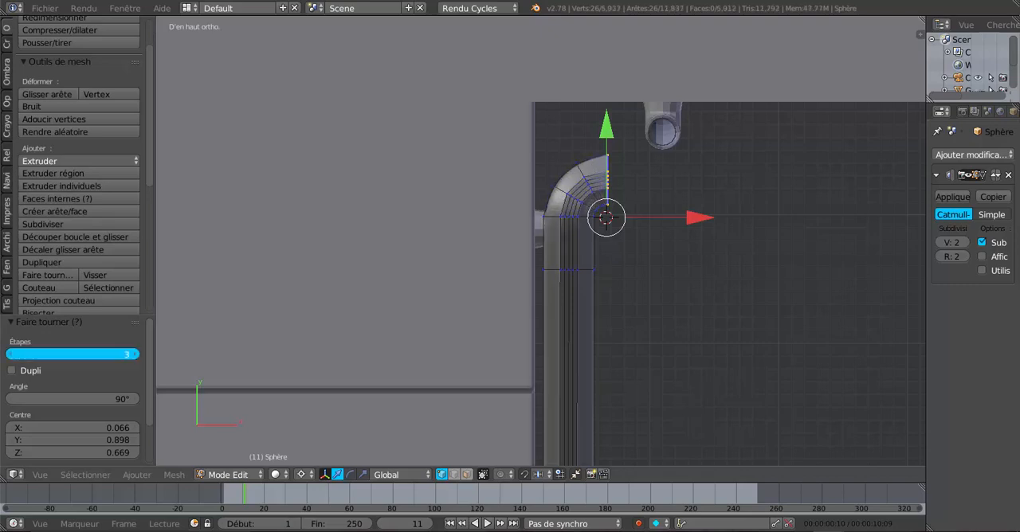
{"action": "left_click", "coordinate": [11, 355]}
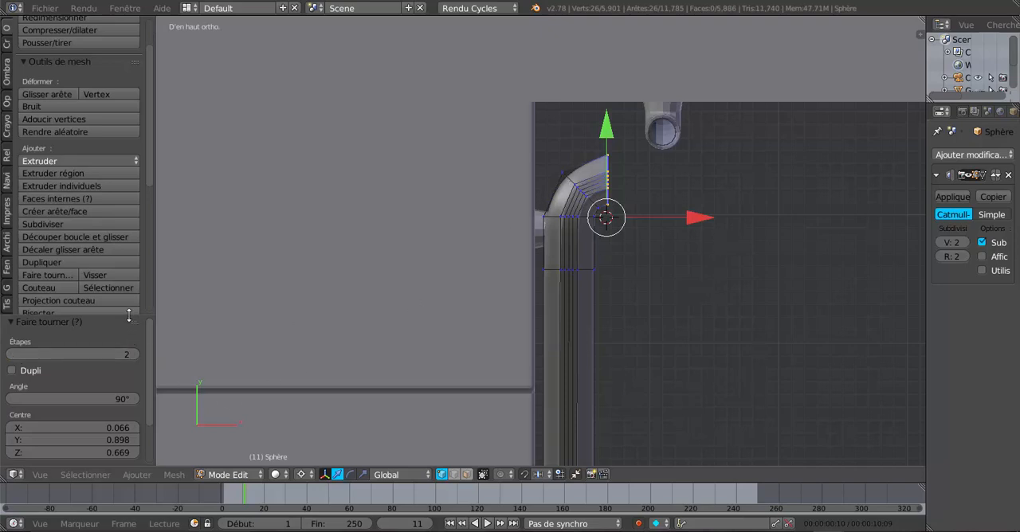
Set the spin centre's X coordinate to 0.106 to widen the bend towards the second flight's first baluster
{"action": "left_click_drag", "start_coordinate": [129, 311], "coordinate": [123, 137]}
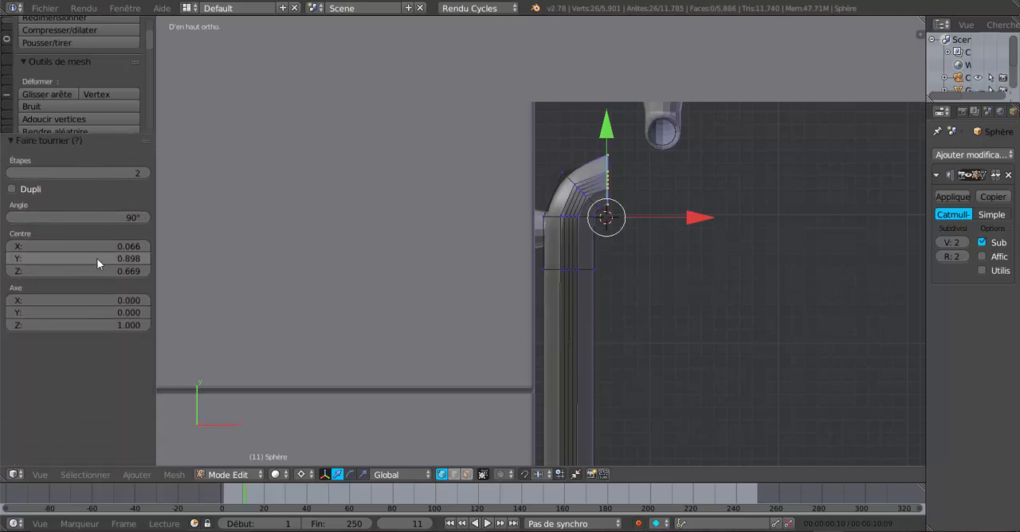
{"action": "left_click", "coordinate": [118, 247]}
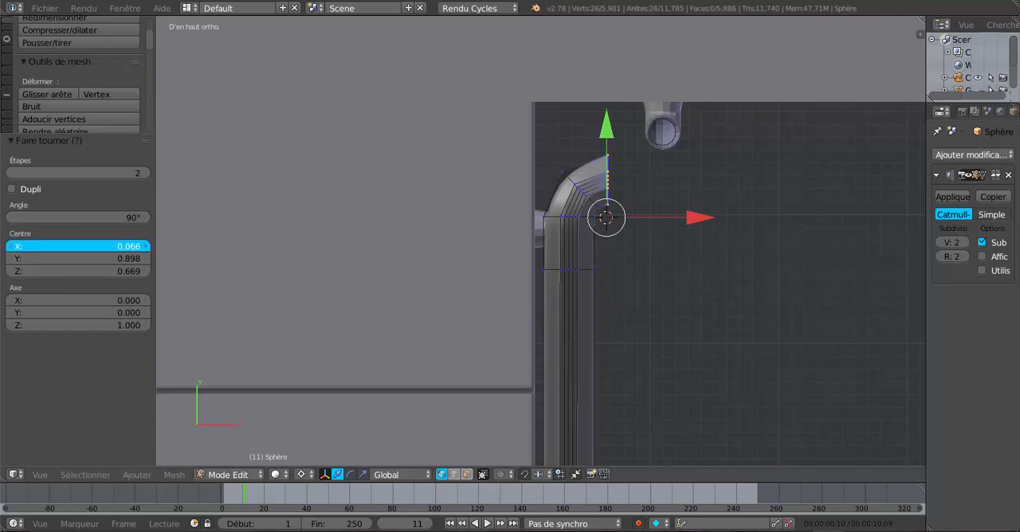
{"action": "left_click_drag", "start_coordinate": [119, 247], "coordinate": [152, 247]}
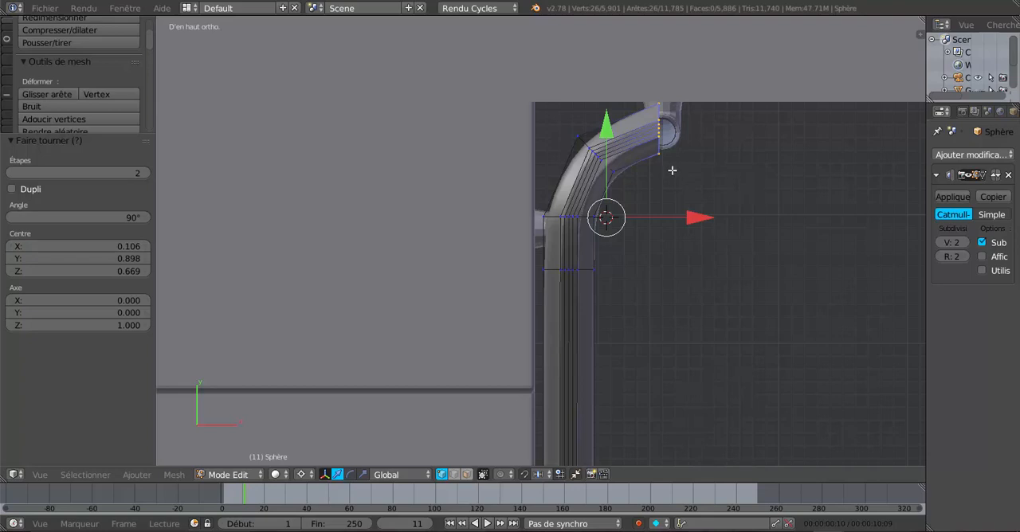
{"action": "scroll", "coordinate": [660, 251], "scroll_direction": "down", "scroll_amount": 4}
{"action": "middle_click_drag", "start_coordinate": [610, 321], "coordinate": [576, 259]}
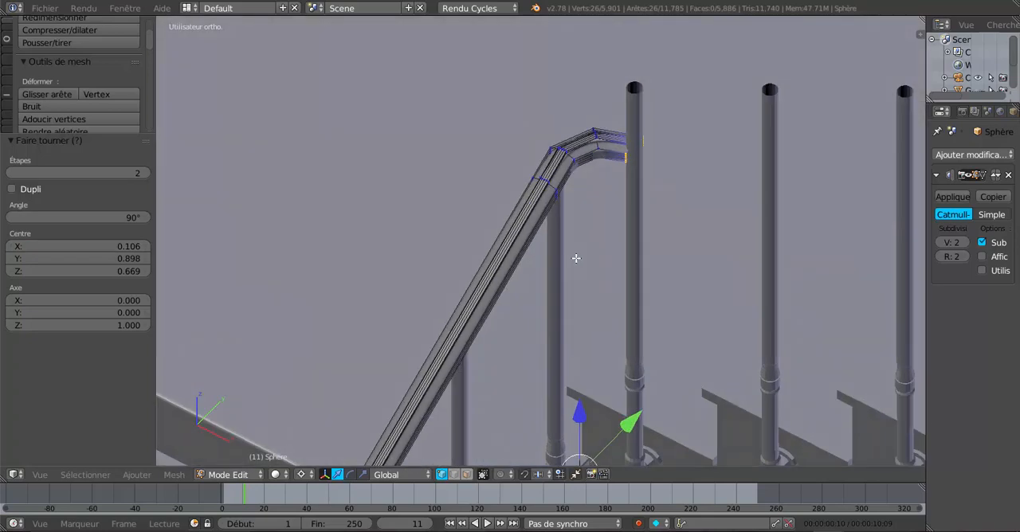
Place the 3D cursor below the rail bend and set the pivot point to Barycentre
{"action": "scroll", "coordinate": [612, 229], "scroll_direction": "up", "scroll_amount": 1}
{"action": "left_click", "coordinate": [620, 195]}
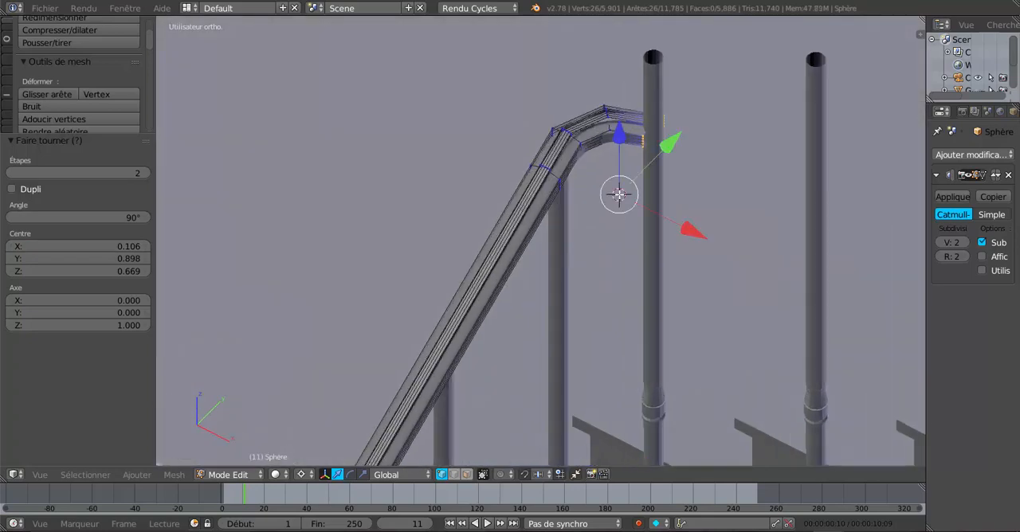
{"action": "left_click", "coordinate": [302, 475]}
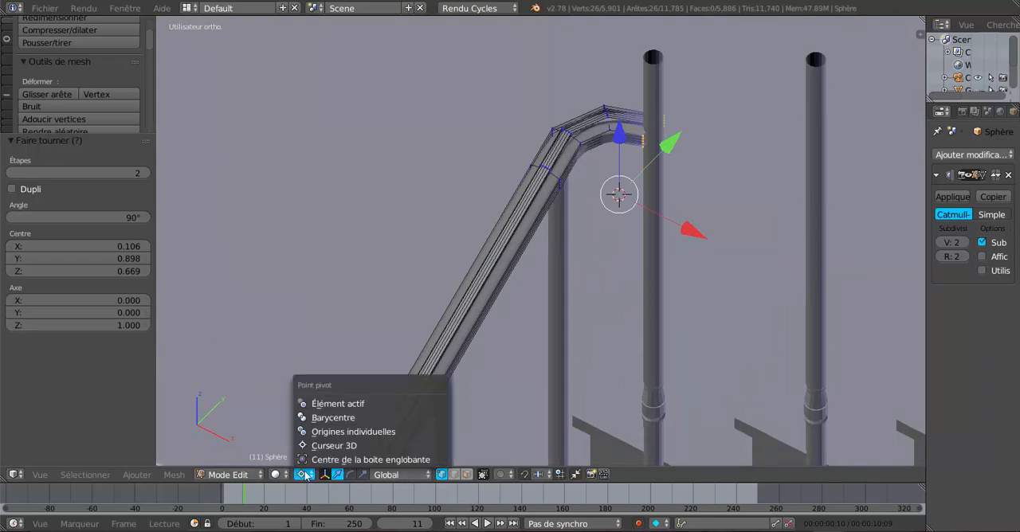
{"action": "left_click", "coordinate": [332, 418]}
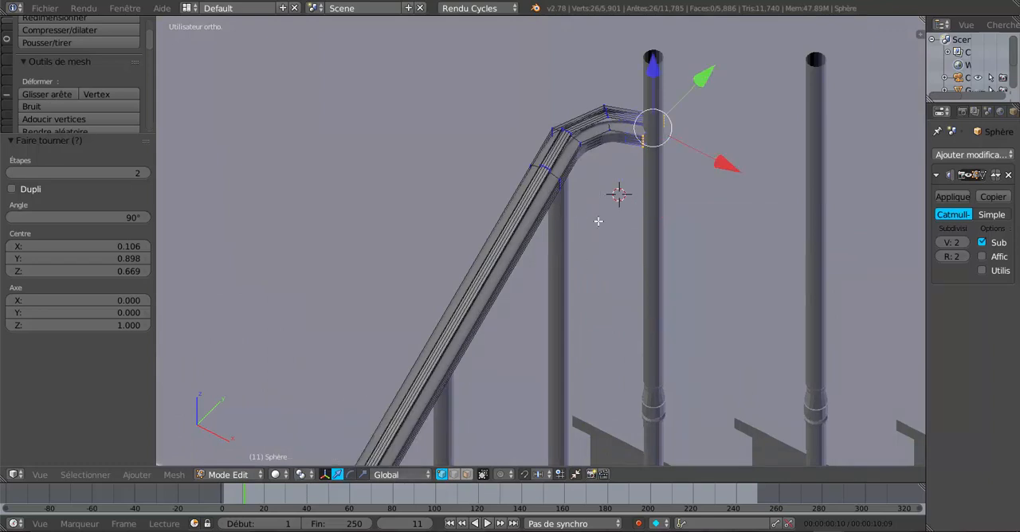
Raise the end loop of the rail bend 0.140 along the Z axis, above the second flight's first baluster
{"action": "middle_click_drag", "start_coordinate": [599, 222], "coordinate": [599, 325], "text": "shift"}
{"action": "left_click_drag", "start_coordinate": [647, 169], "coordinate": [642, 83]}
{"action": "scroll", "coordinate": [600, 214], "scroll_direction": "up", "scroll_amount": 2}
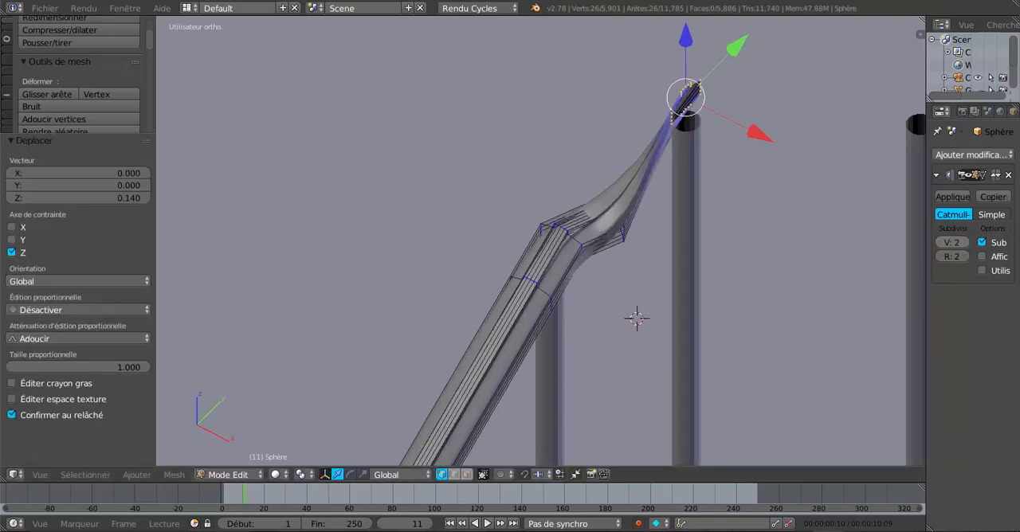
Set the viewport subdivision level to 0 and raise the bend's middle loop 0.059 along the Z axis
{"action": "left_click", "coordinate": [940, 243]}
{"action": "left_click", "coordinate": [940, 243]}
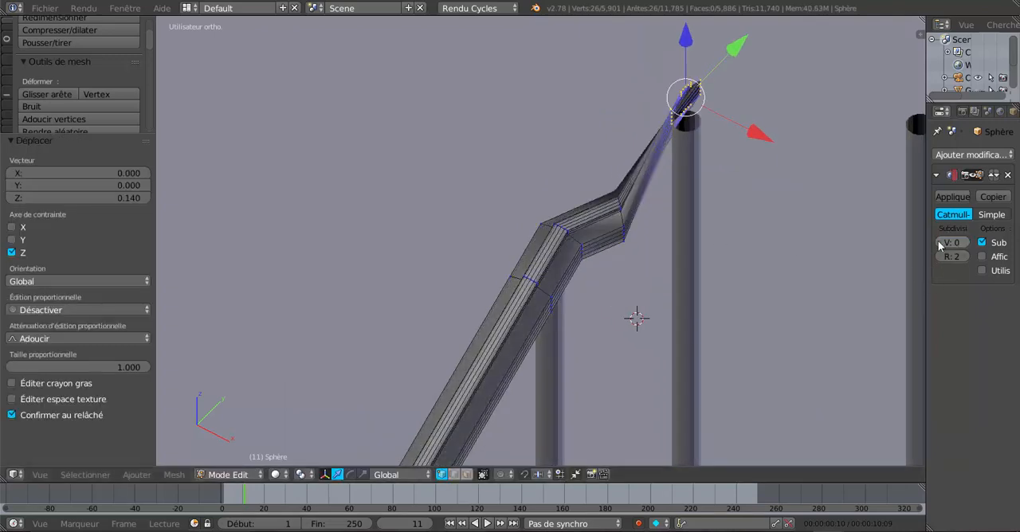
{"action": "right_click", "coordinate": [620, 213], "text": "alt"}
{"action": "left_click_drag", "start_coordinate": [619, 185], "coordinate": [614, 112]}
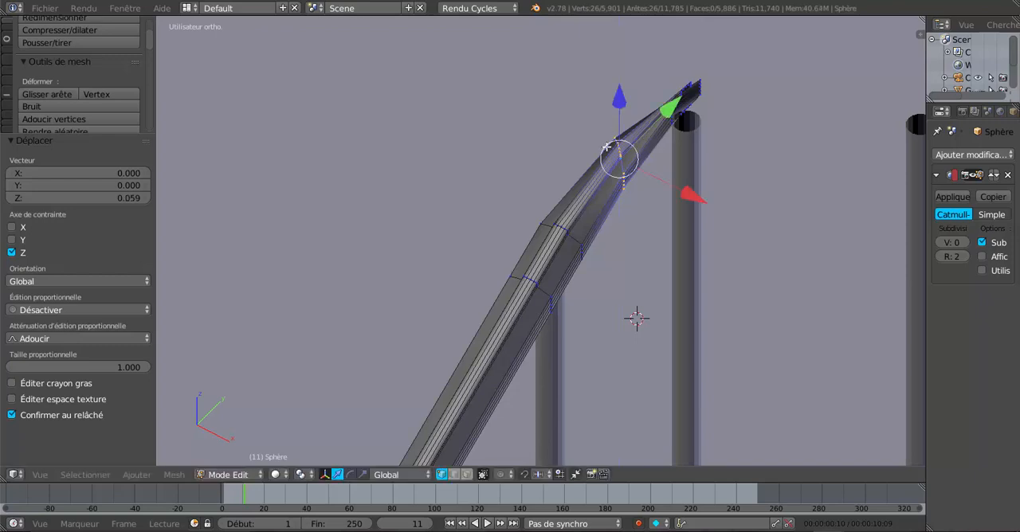
Set the viewport subdivision level to 2 and examine the smoothed rail bend from several sides in Object Mode
{"action": "middle_click_drag", "start_coordinate": [633, 224], "coordinate": [646, 222]}
{"action": "left_click", "coordinate": [964, 245]}
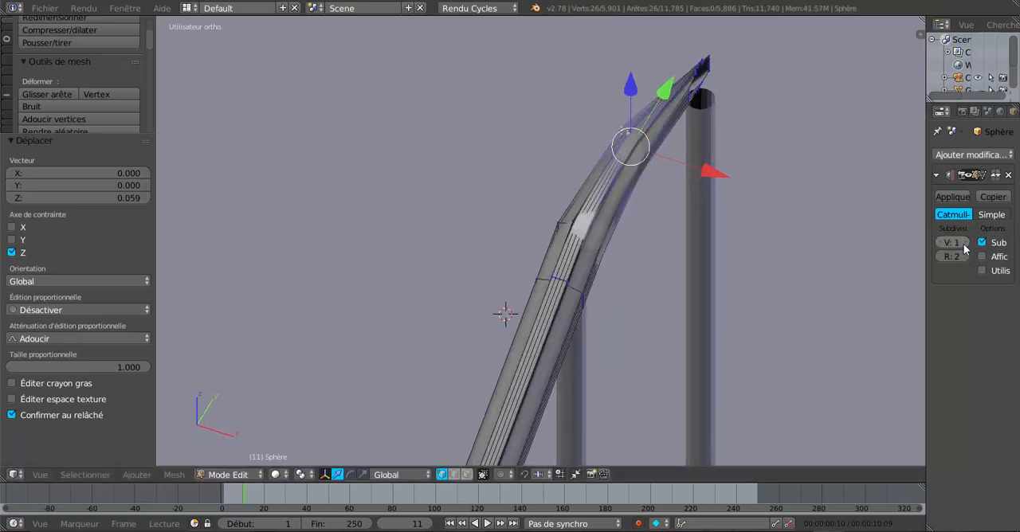
{"action": "left_click", "coordinate": [965, 245]}
{"action": "key", "text": "Tab"}
{"action": "scroll", "coordinate": [669, 316], "scroll_direction": "up", "scroll_amount": 4}
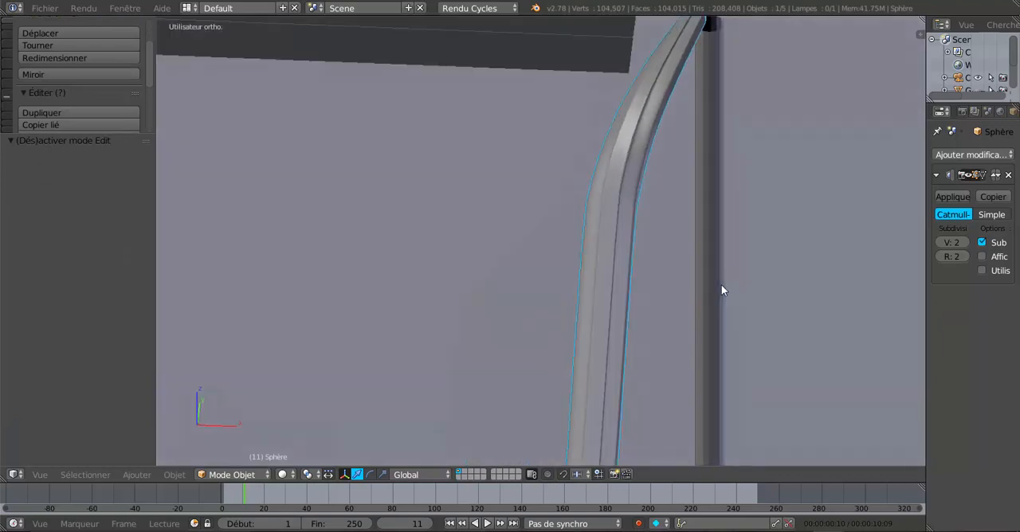
{"action": "middle_click_drag", "start_coordinate": [721, 290], "coordinate": [653, 287]}
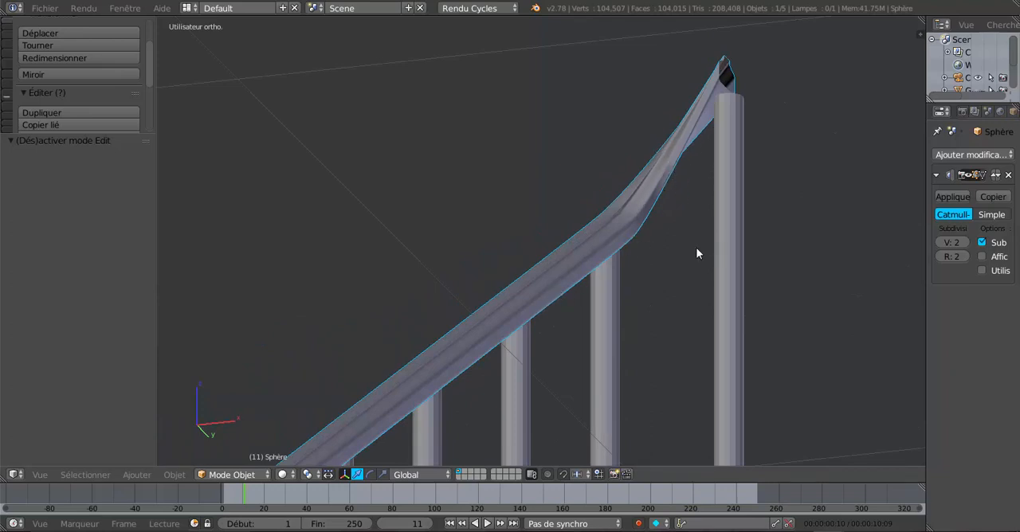
{"action": "middle_click_drag", "start_coordinate": [696, 253], "coordinate": [615, 302]}
Return the handrail to Edit Mode with its viewport subdivision level at 0
{"action": "key", "text": "Tab"}
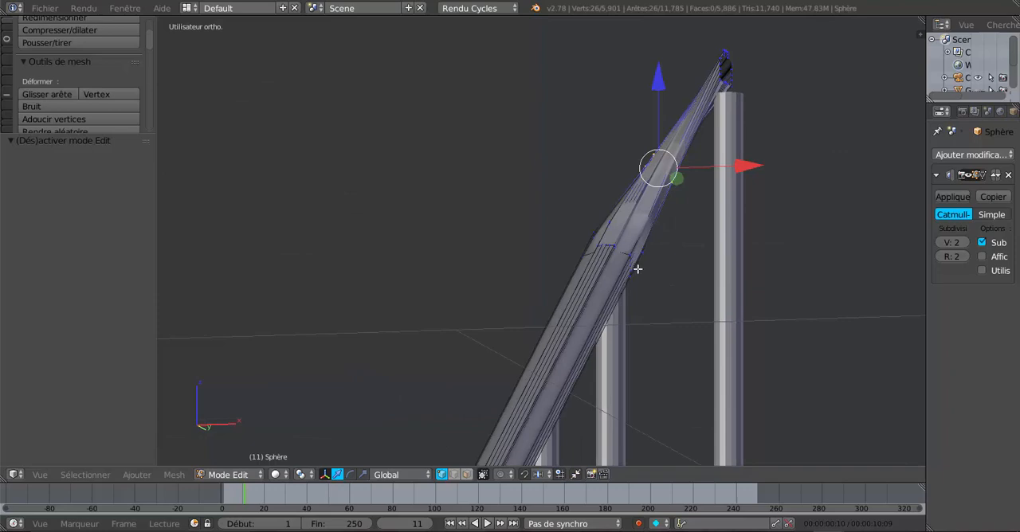
{"action": "left_click", "coordinate": [942, 244]}
{"action": "left_click", "coordinate": [942, 244]}
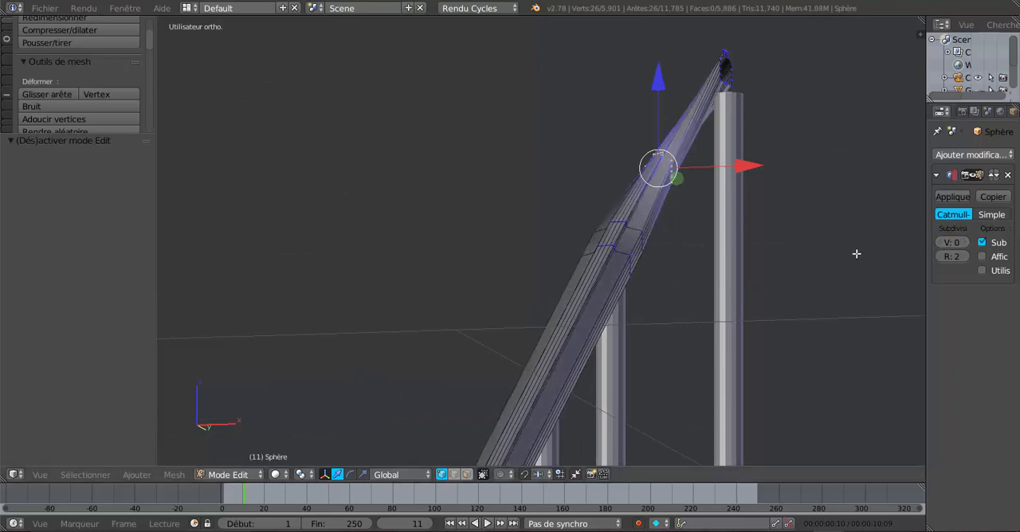
{"action": "middle_click_drag", "start_coordinate": [766, 288], "coordinate": [720, 297]}
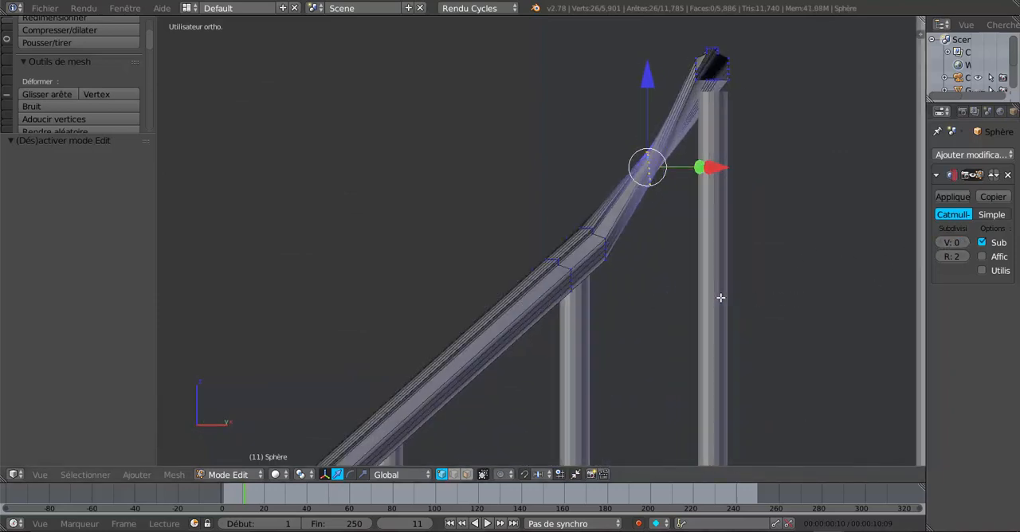
{"action": "scroll", "coordinate": [661, 297], "scroll_direction": "up", "scroll_amount": 2}
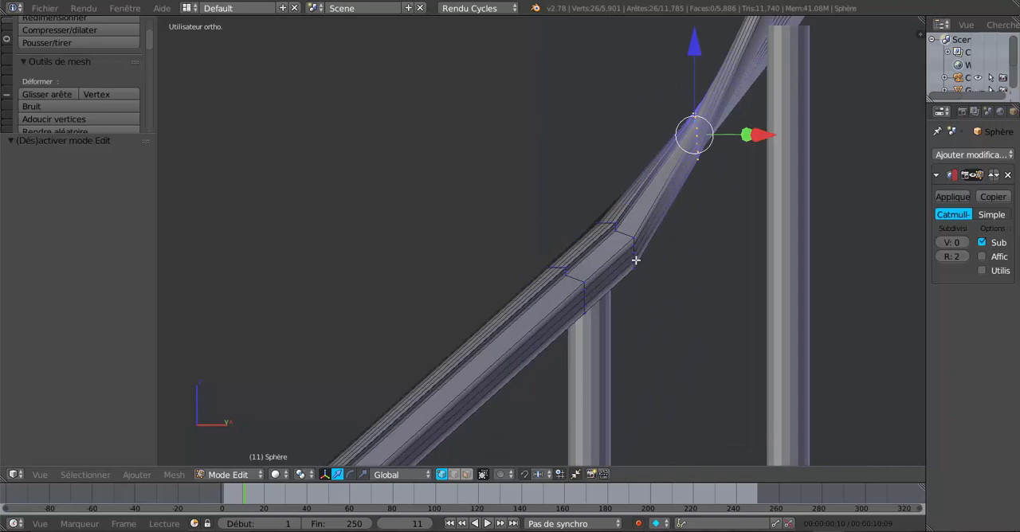
Rotate the edge loop at the start of the rail bend by -44.239° in a side view
{"action": "right_click", "coordinate": [622, 233], "text": "alt"}
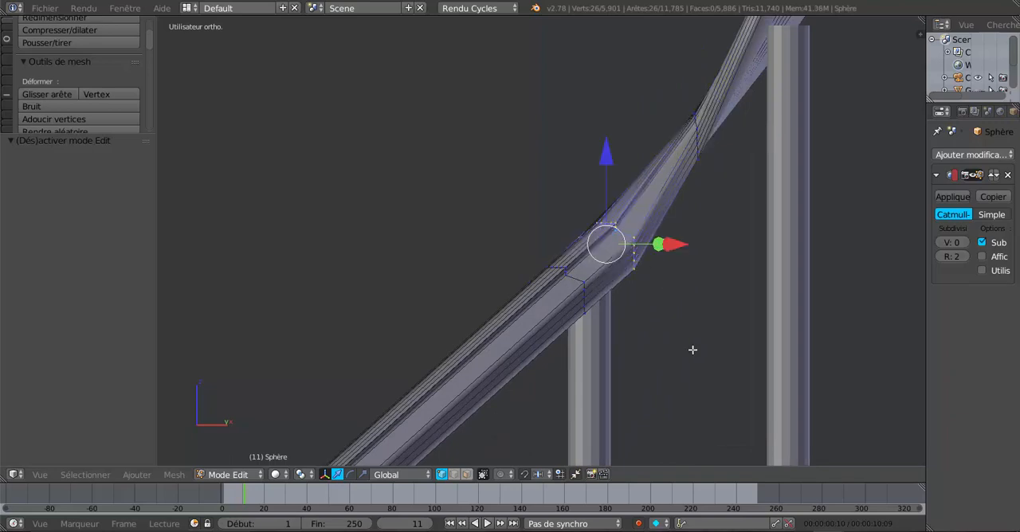
{"action": "scroll", "coordinate": [694, 356], "scroll_direction": "down", "scroll_amount": 4}
{"action": "middle_click_drag", "start_coordinate": [667, 383], "coordinate": [659, 332]}
{"action": "key", "text": "z"}
{"action": "scroll", "coordinate": [622, 311], "scroll_direction": "up", "scroll_amount": 4}
{"action": "middle_click_drag", "start_coordinate": [642, 298], "coordinate": [611, 367]}
{"action": "scroll", "coordinate": [612, 366], "scroll_direction": "up", "scroll_amount": 2}
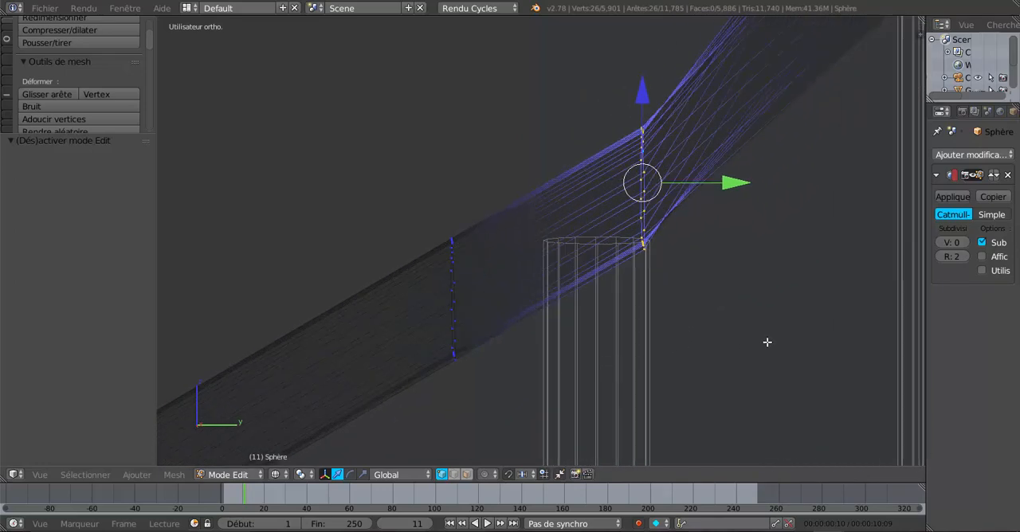
{"action": "middle_click_drag", "start_coordinate": [767, 342], "coordinate": [763, 344]}
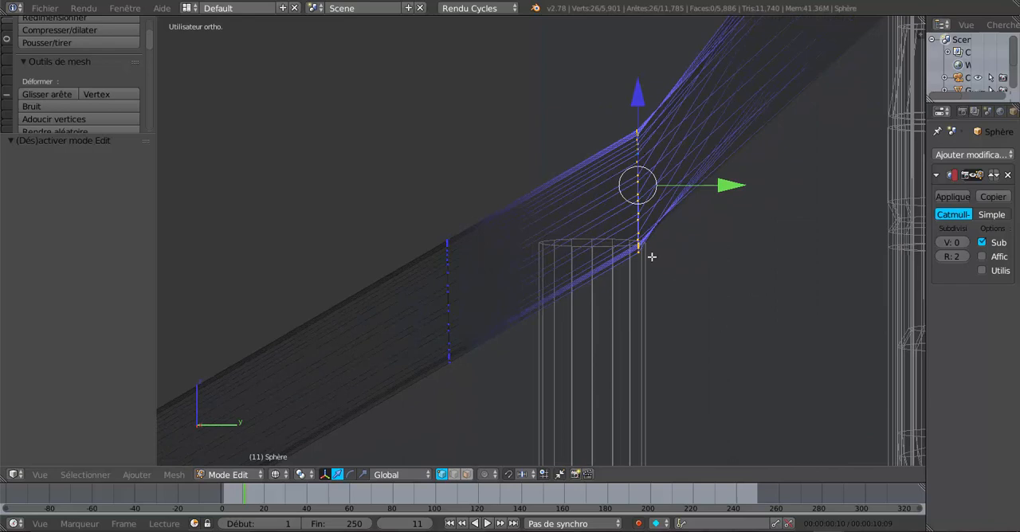
{"action": "key", "text": "z"}
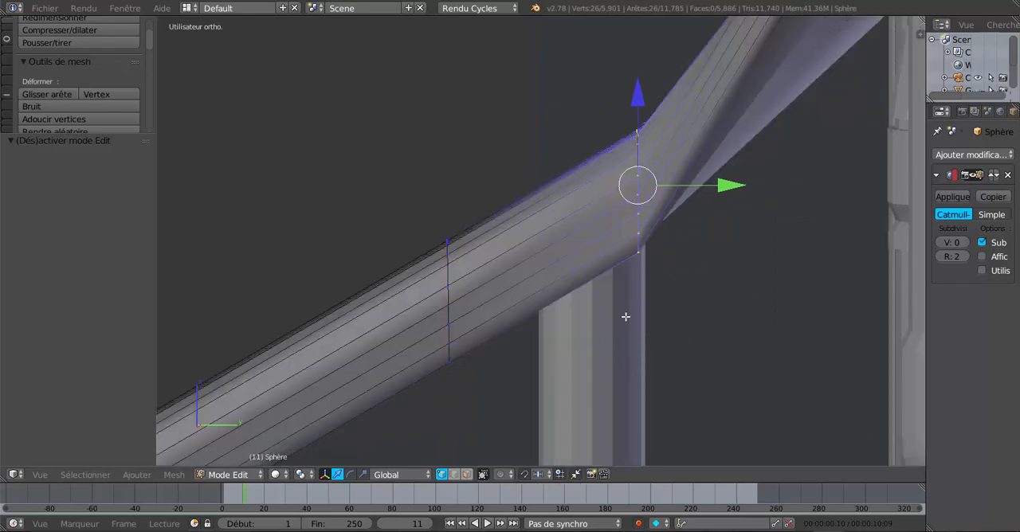
{"action": "key", "text": "r"}
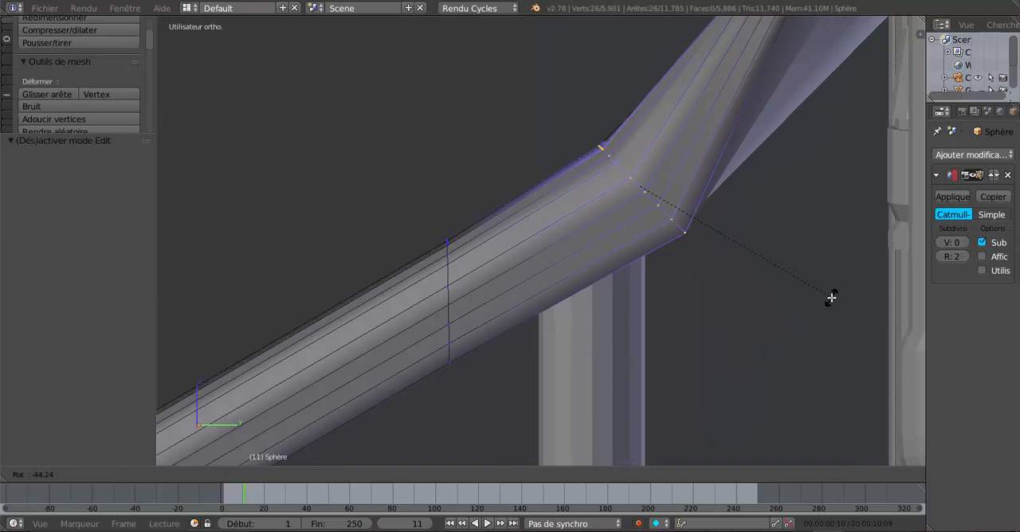
{"action": "left_click", "coordinate": [831, 297]}
{"action": "scroll", "coordinate": [595, 281], "scroll_direction": "down", "scroll_amount": 4}
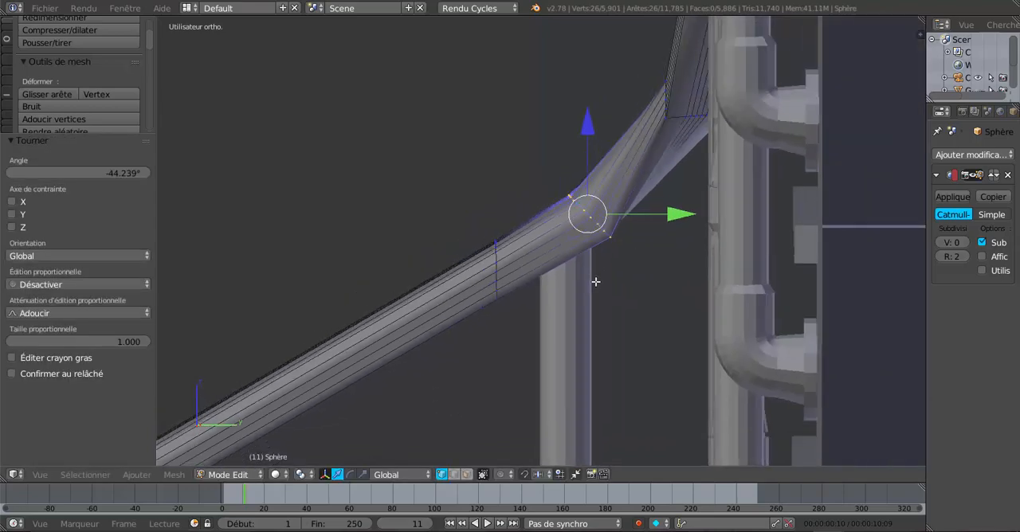
Rotate the bend's middle edge loop by about -37° so it follows the slope of the rail
{"action": "middle_click_drag", "start_coordinate": [600, 281], "coordinate": [694, 291]}
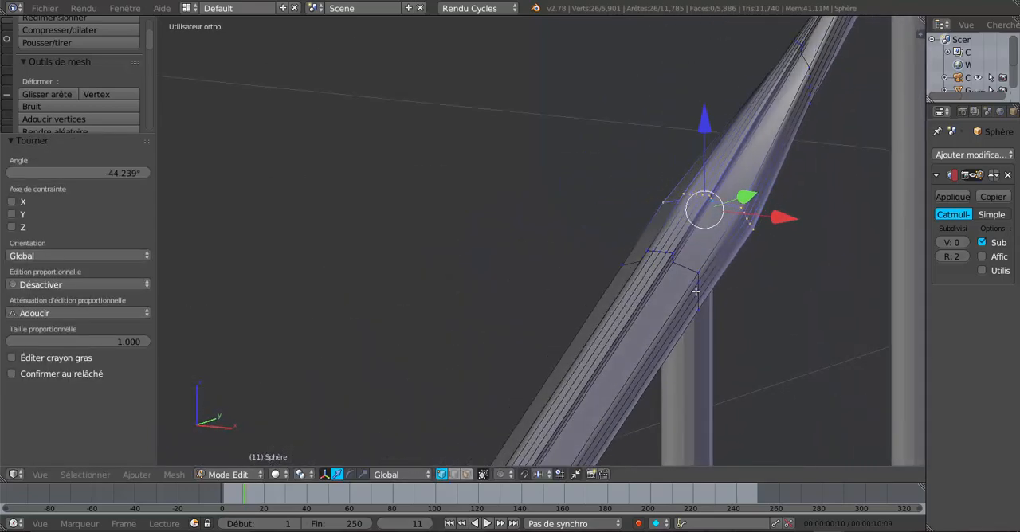
{"action": "middle_click_drag", "start_coordinate": [769, 259], "coordinate": [677, 271]}
{"action": "middle_click_drag", "start_coordinate": [693, 229], "coordinate": [714, 233]}
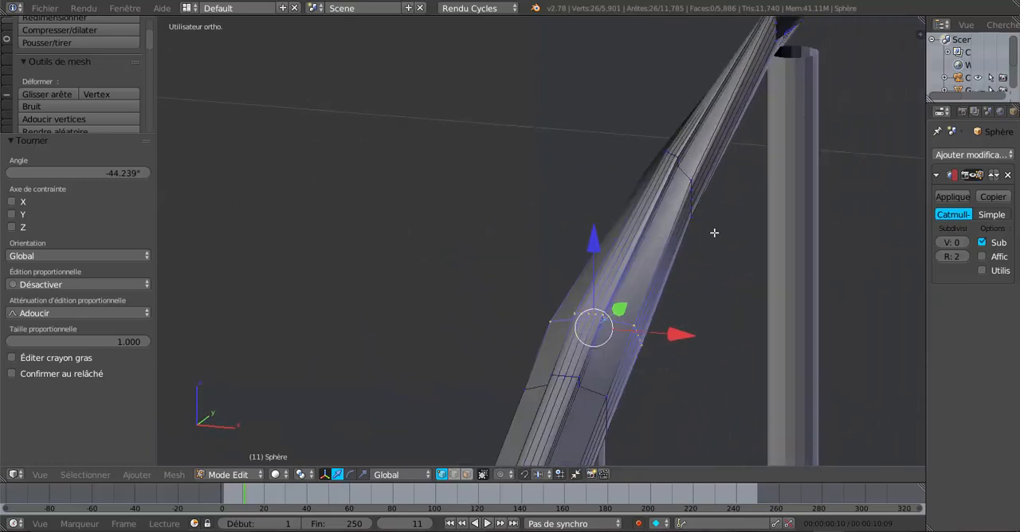
{"action": "right_click", "coordinate": [681, 174], "text": "alt"}
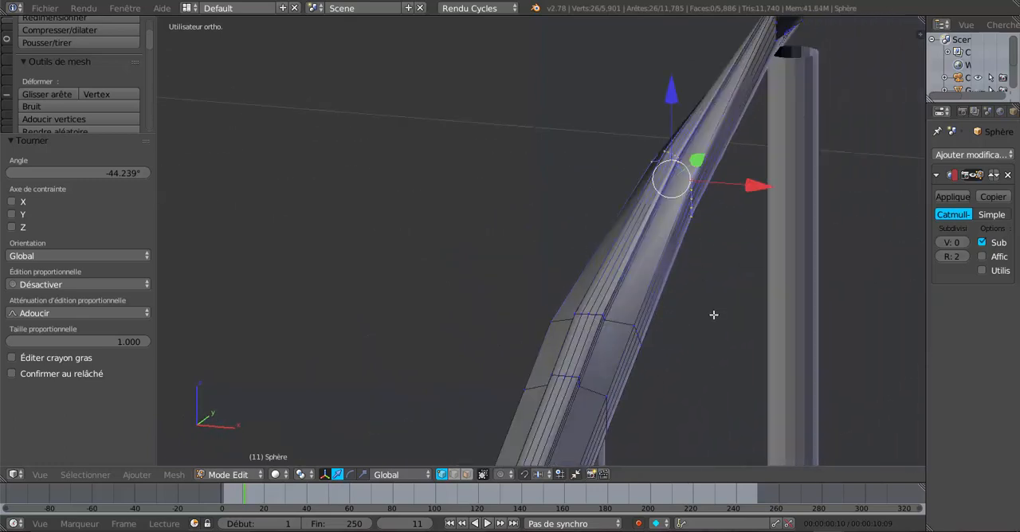
{"action": "middle_click_drag", "start_coordinate": [713, 318], "coordinate": [633, 338]}
{"action": "key", "text": "z"}
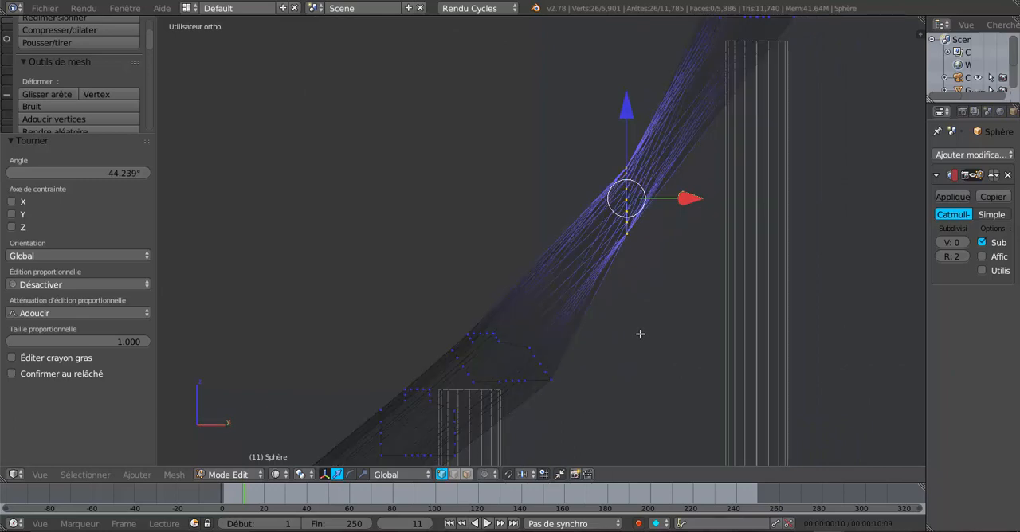
{"action": "scroll", "coordinate": [687, 317], "scroll_direction": "up", "scroll_amount": 4}
{"action": "scroll", "coordinate": [688, 318], "scroll_direction": "down", "scroll_amount": 2}
{"action": "scroll", "coordinate": [688, 318], "scroll_direction": "down", "scroll_amount": 2}
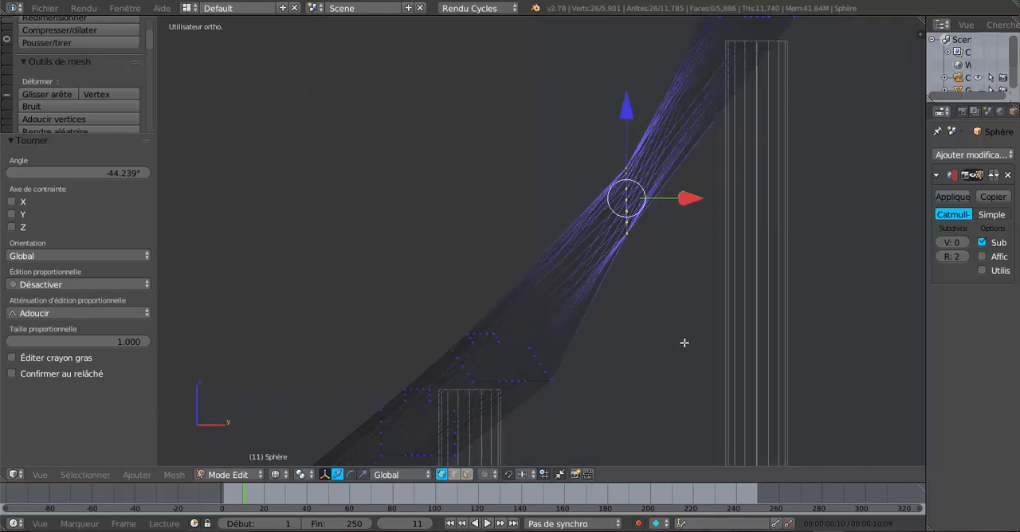
{"action": "key", "text": "z"}
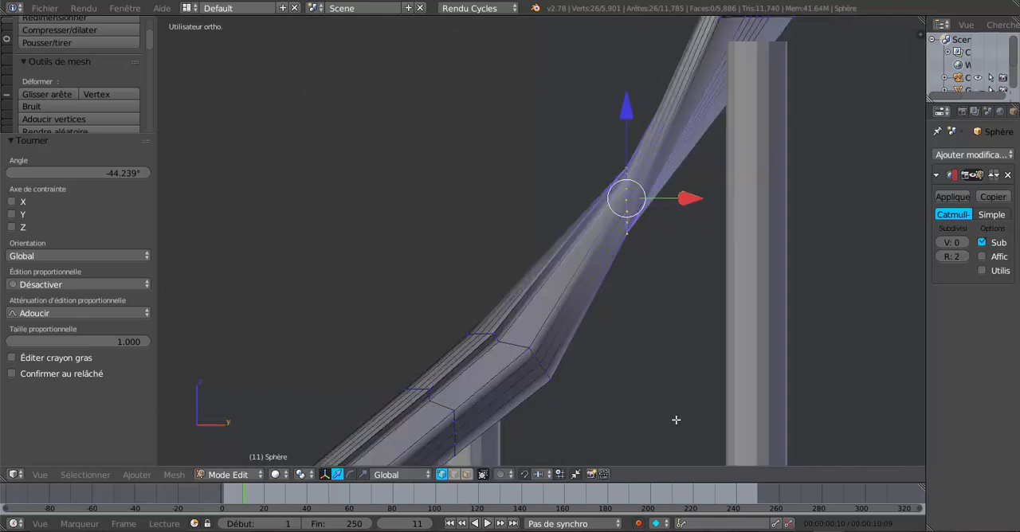
{"action": "key", "text": "r"}
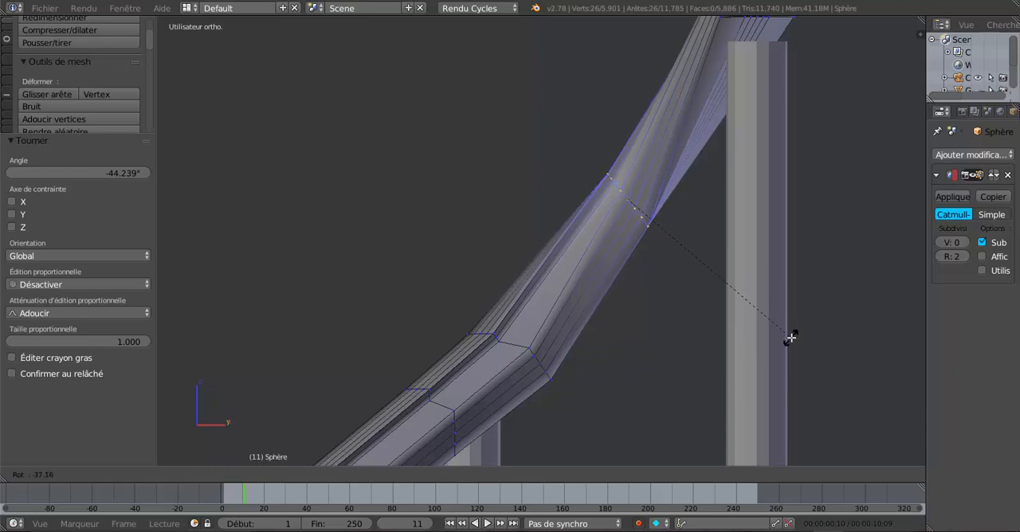
{"action": "left_click", "coordinate": [790, 338]}
Switch the handrail to Object Mode and set its viewport subdivision level to 2 to check the bend
{"action": "scroll", "coordinate": [632, 400], "scroll_direction": "down", "scroll_amount": 3}
{"action": "key", "text": "Tab"}
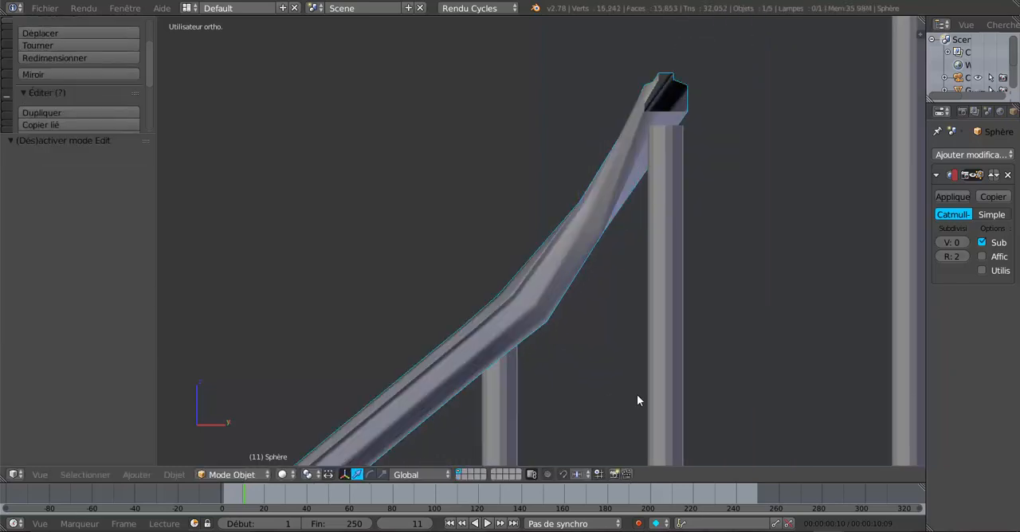
{"action": "middle_click_drag", "start_coordinate": [637, 395], "coordinate": [753, 399]}
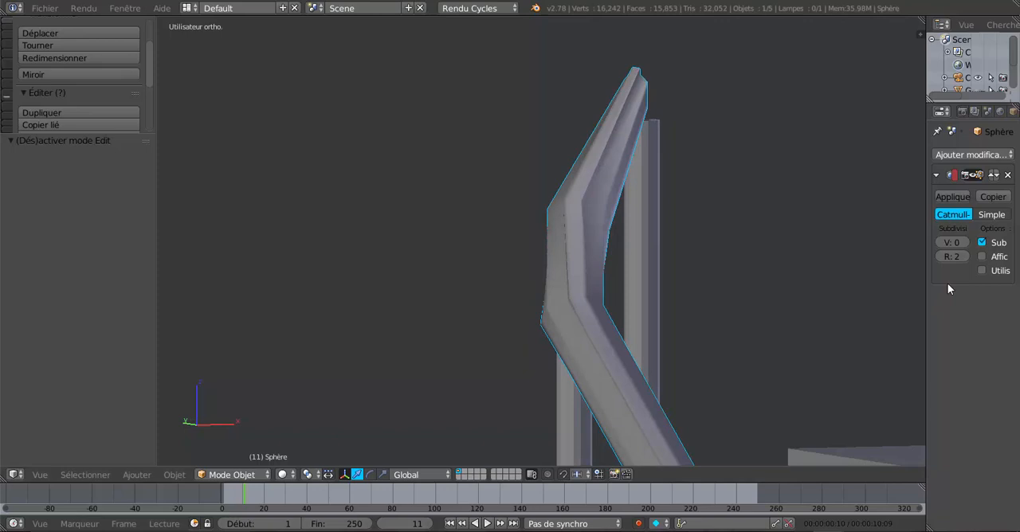
{"action": "left_click", "coordinate": [967, 243]}
{"action": "left_click", "coordinate": [968, 242]}
{"action": "middle_click_drag", "start_coordinate": [796, 323], "coordinate": [733, 339]}
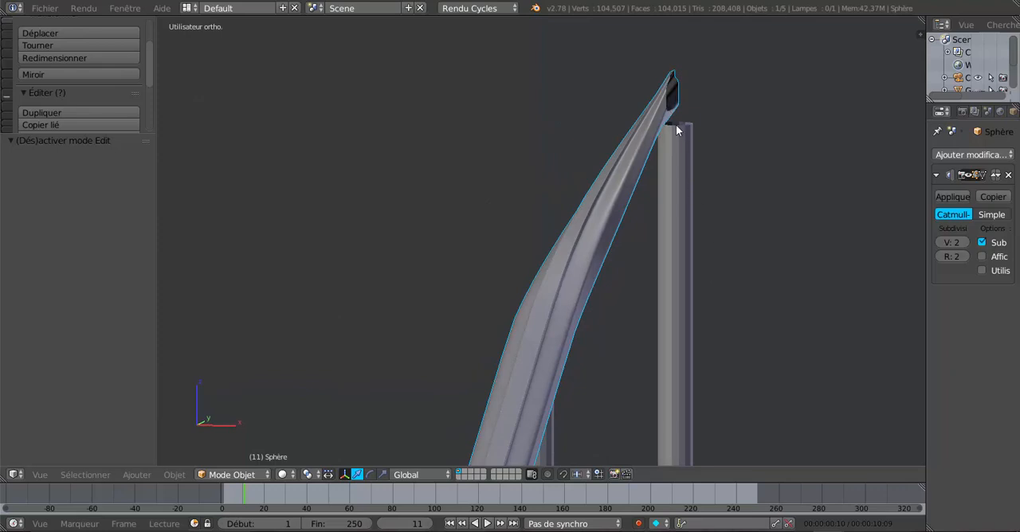
Rotate the handrail's open end loop by about -35° in a front view and check the smoothed shape in Object Mode
{"action": "middle_click_drag", "start_coordinate": [676, 130], "coordinate": [751, 246]}
{"action": "key", "text": "Tab"}
{"action": "right_click", "coordinate": [727, 94]}
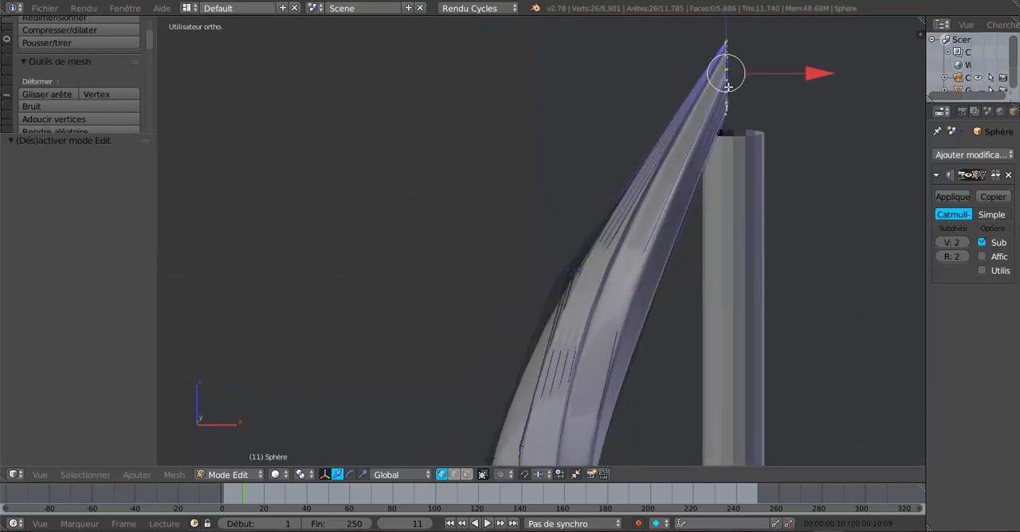
{"action": "middle_click_drag", "start_coordinate": [762, 197], "coordinate": [772, 298]}
{"action": "key", "text": "z"}
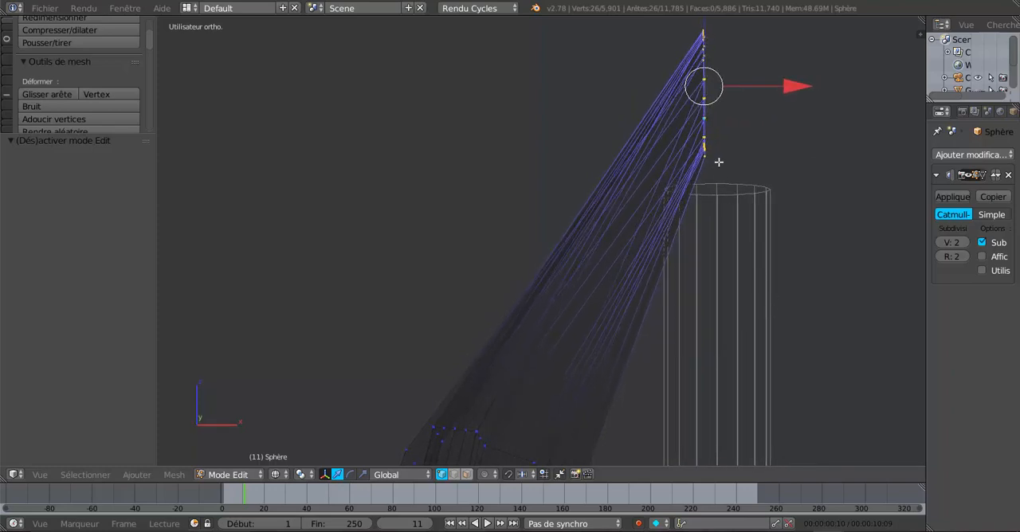
{"action": "middle_click_drag", "start_coordinate": [730, 202], "coordinate": [728, 284]}
{"action": "key", "text": "z"}
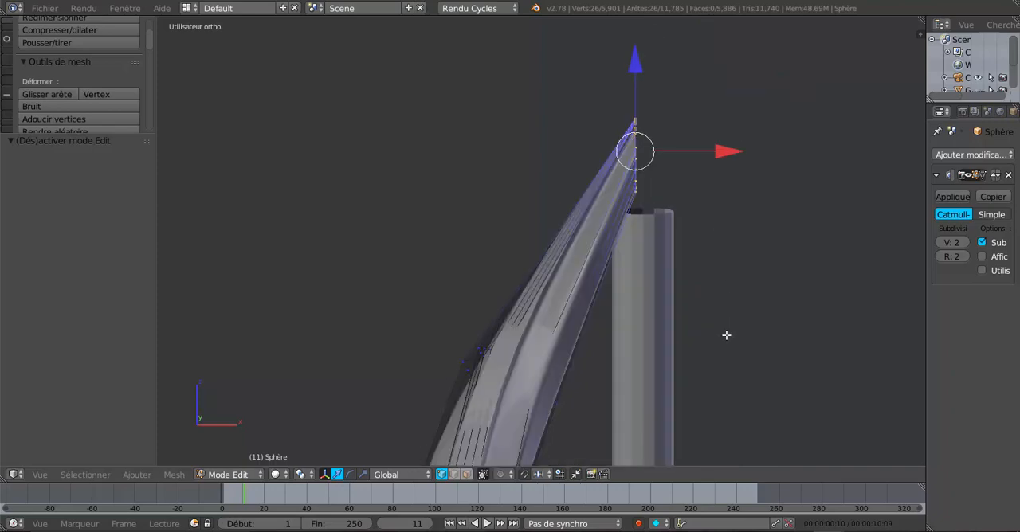
{"action": "key", "text": "r"}
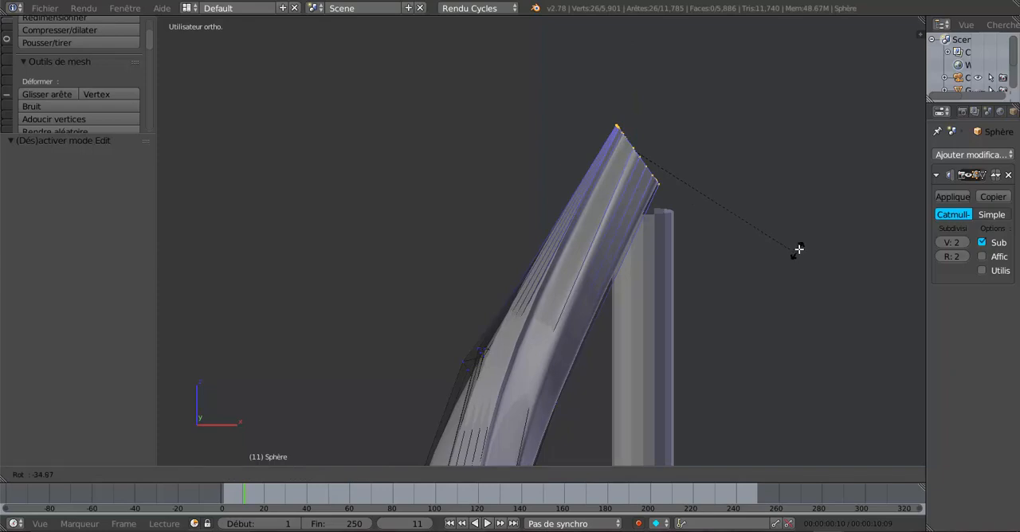
{"action": "left_click", "coordinate": [798, 250]}
{"action": "key", "text": "Tab"}
{"action": "scroll", "coordinate": [796, 257], "scroll_direction": "down", "scroll_amount": 5}
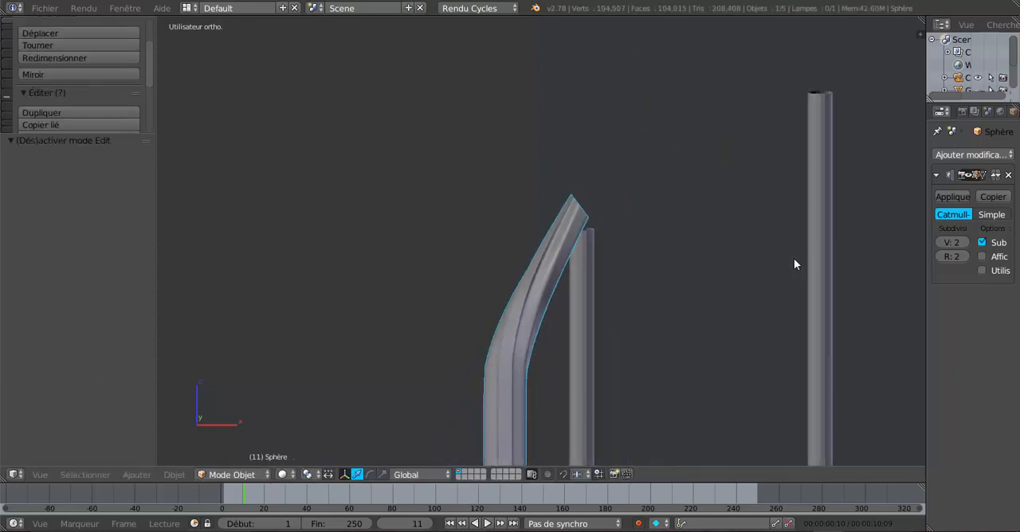
Extrude the handrail's open end in front view up the second flight to the last baluster, moving it 1.798 in X and 1.016 in Z
{"action": "key", "text": "Tab"}
{"action": "scroll", "coordinate": [711, 284], "scroll_direction": "down", "scroll_amount": 5}
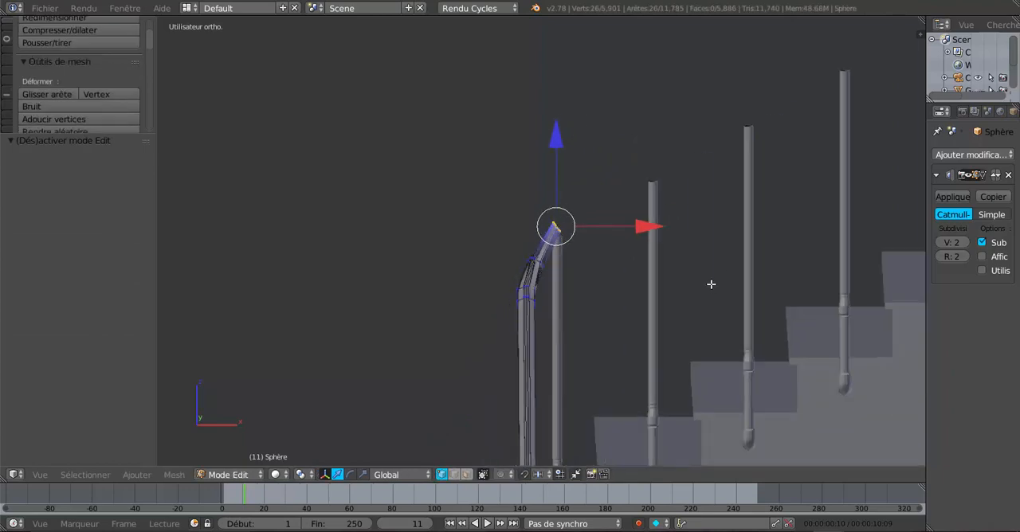
{"action": "scroll", "coordinate": [519, 375], "scroll_direction": "down", "scroll_amount": 4}
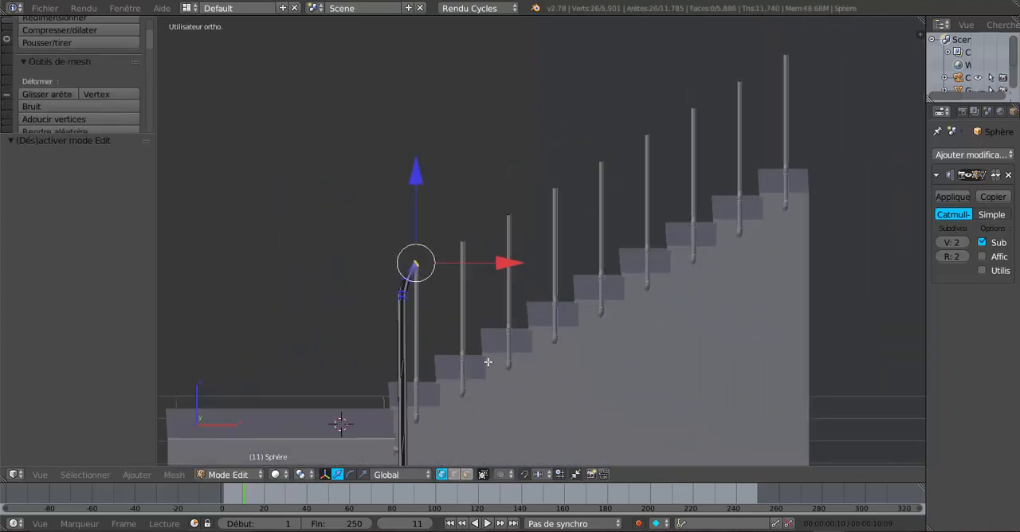
{"action": "key", "text": "e"}
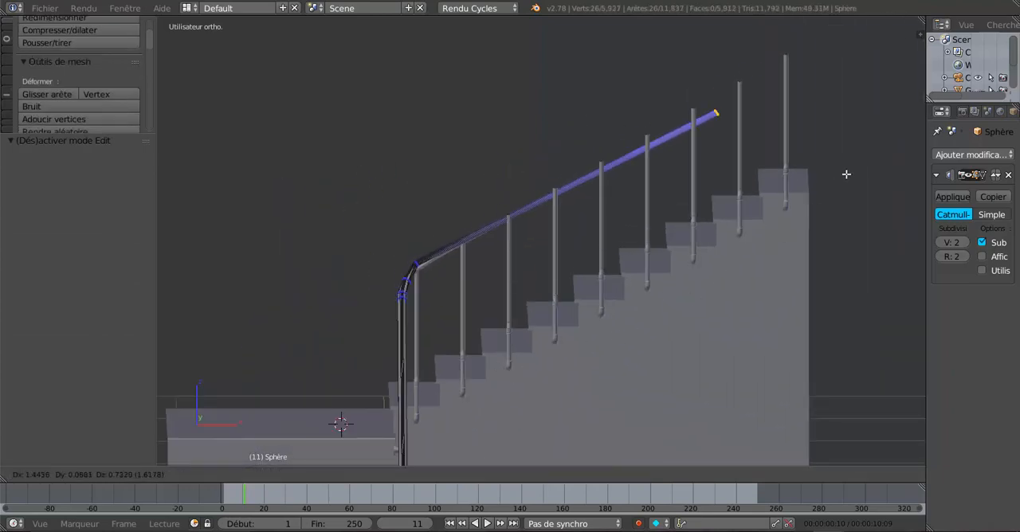
{"action": "key", "text": "Escape"}
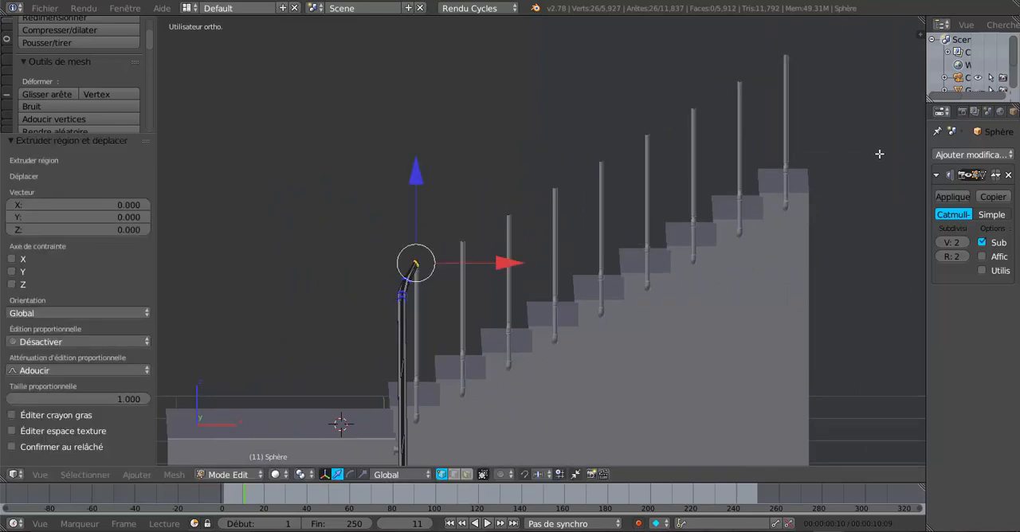
{"action": "key", "text": "KP_1"}
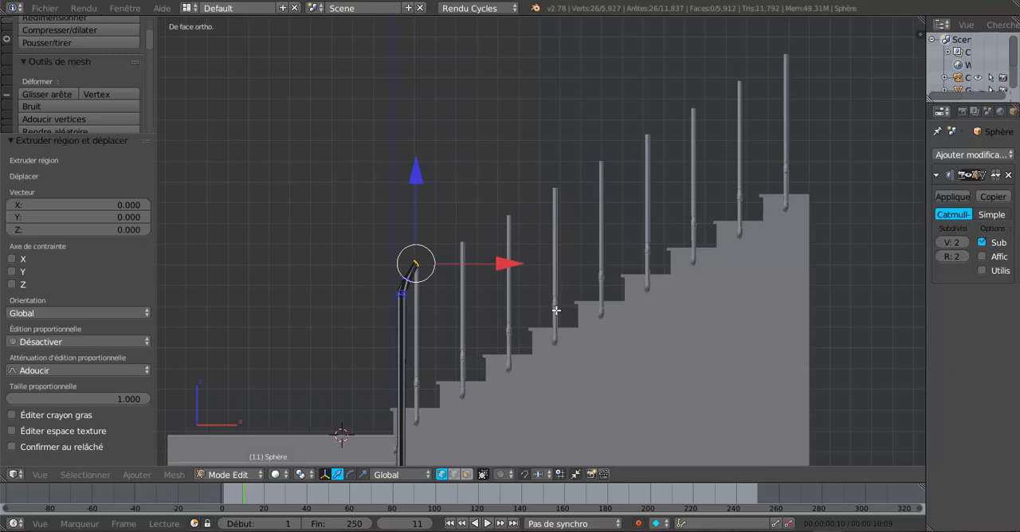
{"action": "key", "text": "e"}
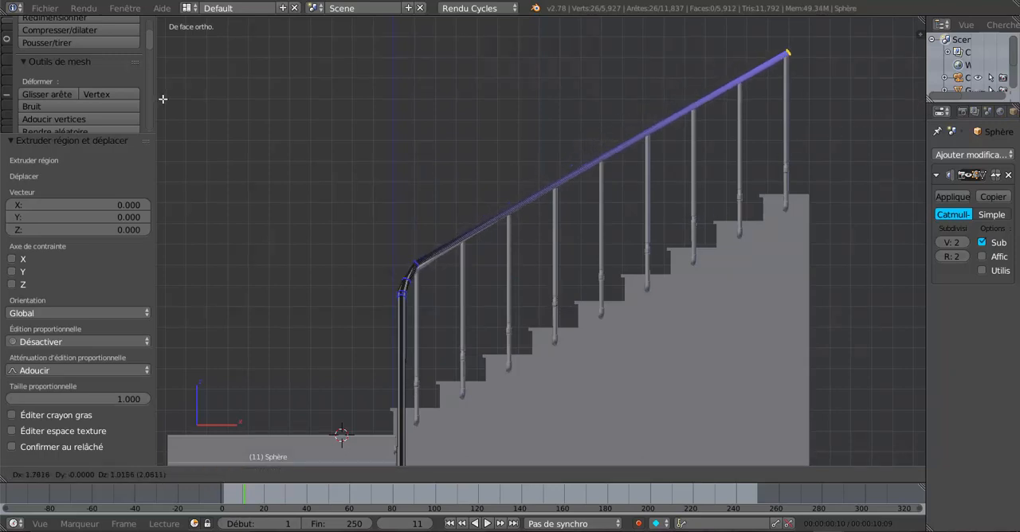
{"action": "left_click", "coordinate": [166, 100]}
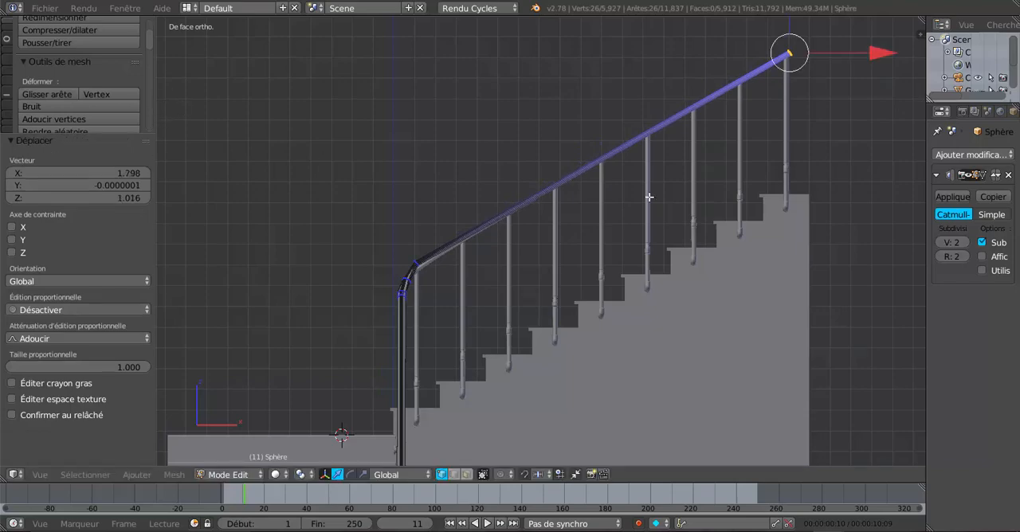
Lower the handrail's new upper end loop by 0.002 along Z onto the last baluster
{"action": "middle_click_drag", "start_coordinate": [684, 260], "coordinate": [537, 295]}
{"action": "scroll", "coordinate": [536, 291], "scroll_direction": "up", "scroll_amount": 5}
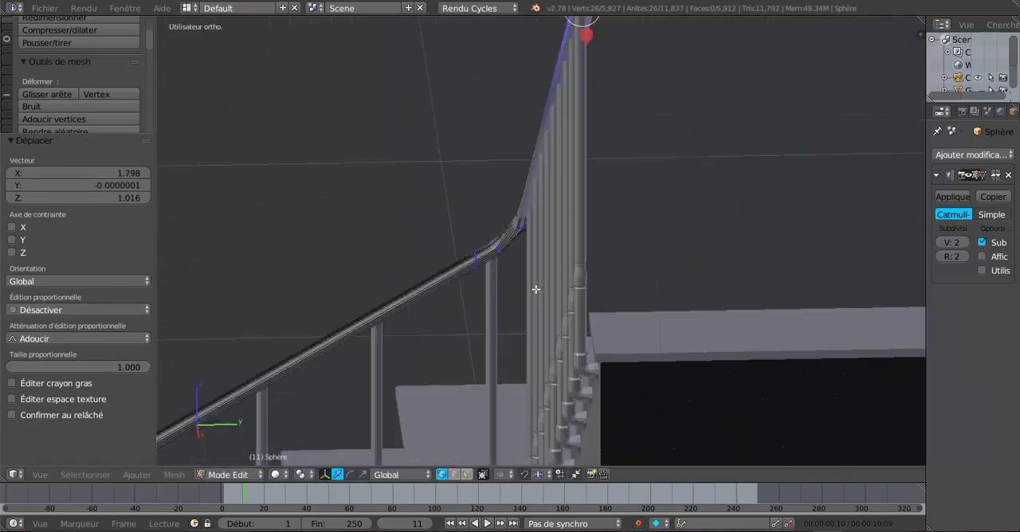
{"action": "scroll", "coordinate": [538, 279], "scroll_direction": "up", "scroll_amount": 3}
{"action": "scroll", "coordinate": [558, 177], "scroll_direction": "down", "scroll_amount": 3}
{"action": "middle_click_drag", "start_coordinate": [565, 175], "coordinate": [510, 336], "text": "shift"}
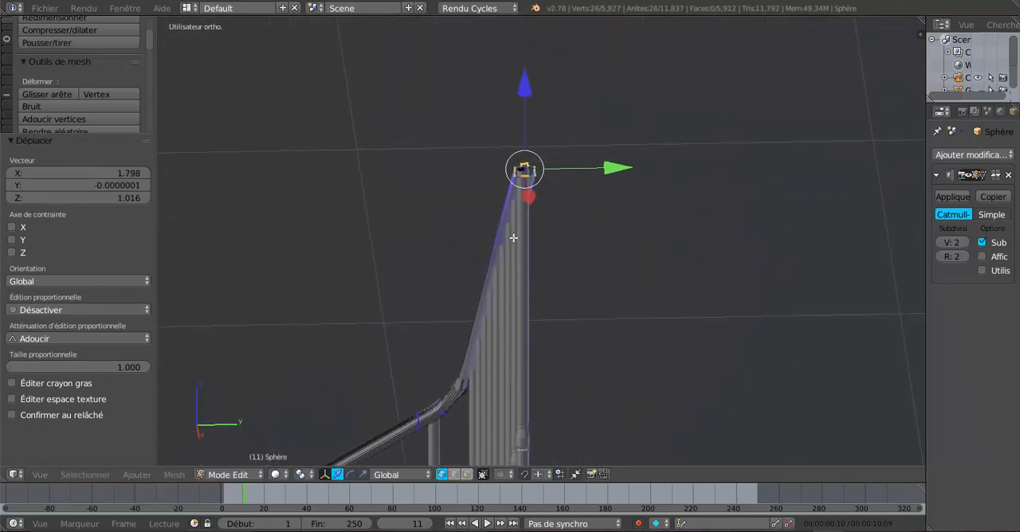
{"action": "scroll", "coordinate": [513, 238], "scroll_direction": "up", "scroll_amount": 5}
{"action": "middle_click_drag", "start_coordinate": [489, 151], "coordinate": [467, 346]}
{"action": "middle_click_drag", "start_coordinate": [576, 344], "coordinate": [389, 342], "text": "shift"}
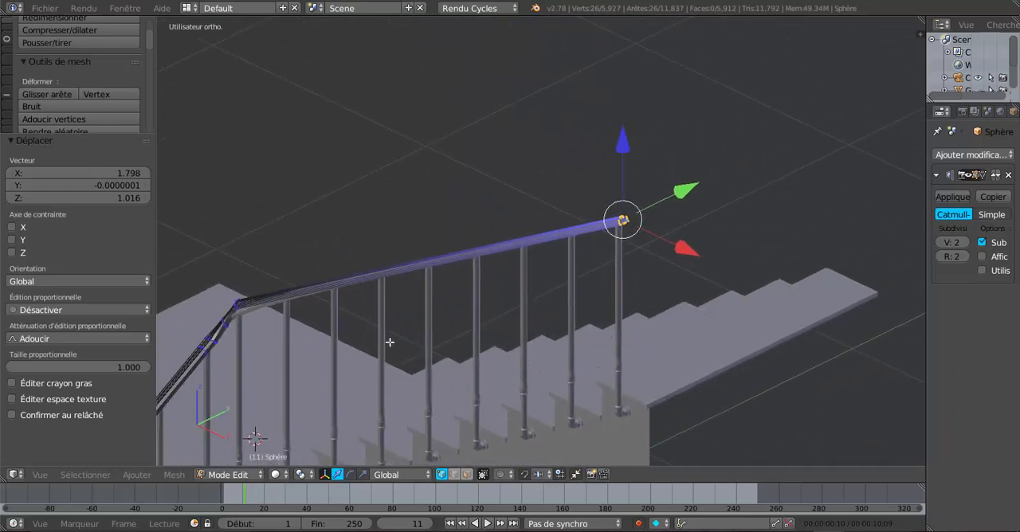
{"action": "left_click_drag", "start_coordinate": [623, 147], "coordinate": [624, 149]}
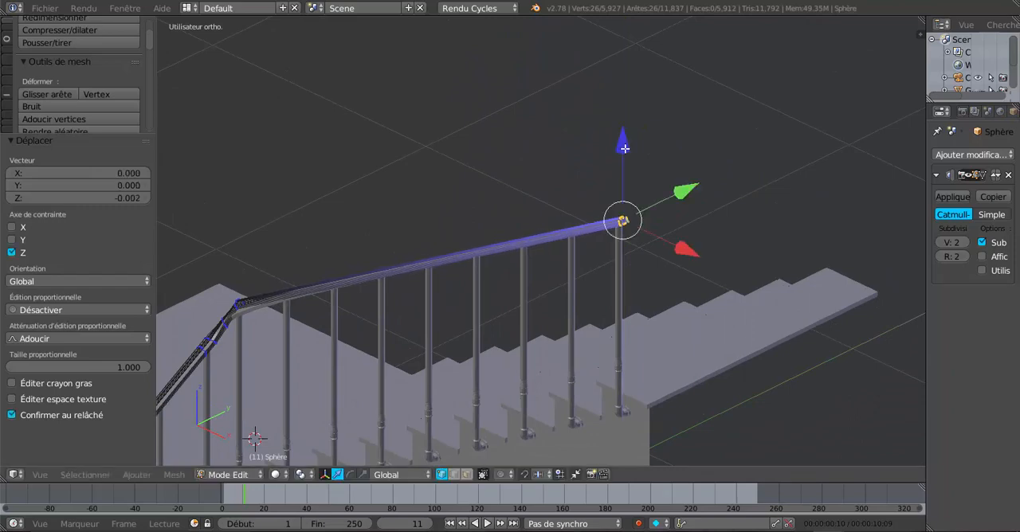
Examine the handrail along the second flight and its landing bend, comparing the smoothed shape in Object Mode with the mesh in Edit Mode
{"action": "middle_click_drag", "start_coordinate": [534, 288], "coordinate": [590, 236]}
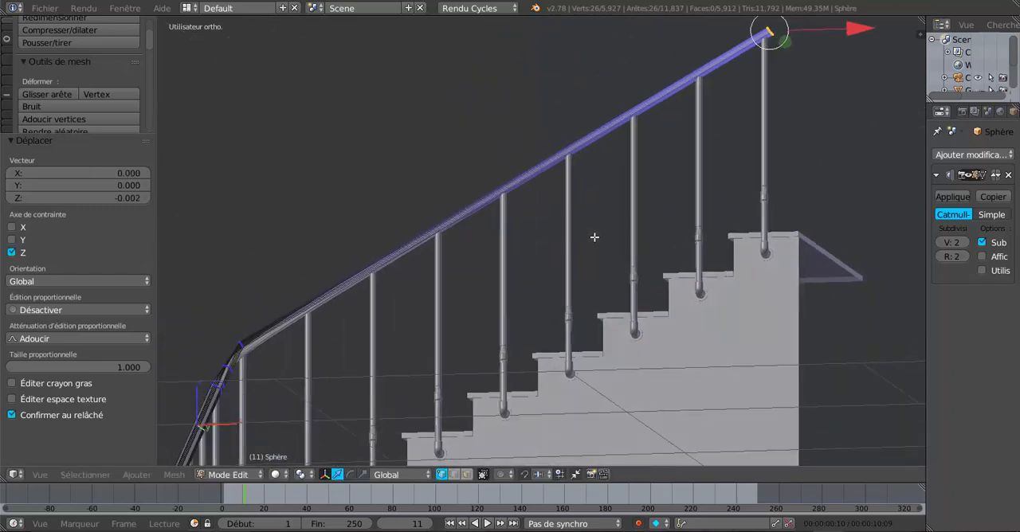
{"action": "key", "text": "Tab"}
{"action": "middle_click_drag", "start_coordinate": [521, 298], "coordinate": [522, 192]}
{"action": "scroll", "coordinate": [473, 309], "scroll_direction": "up", "scroll_amount": 3}
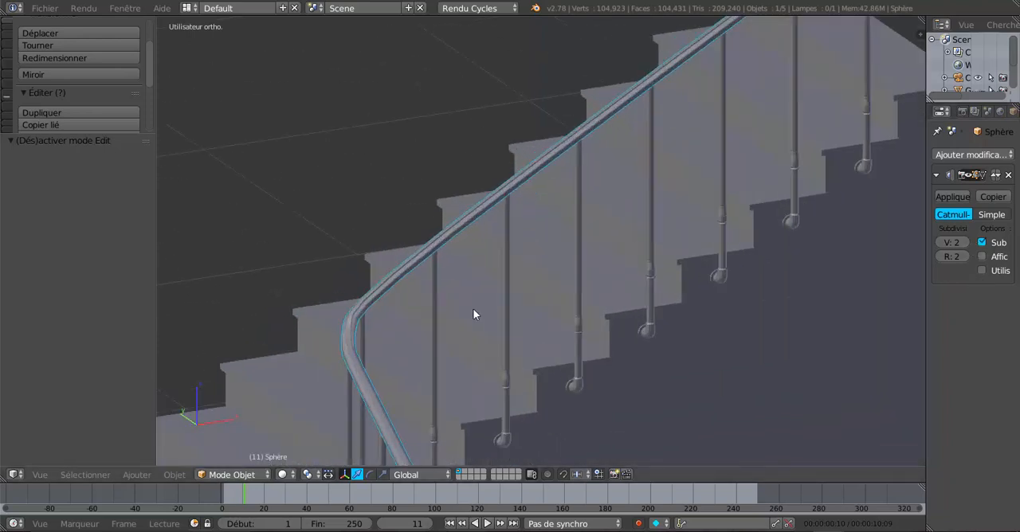
{"action": "middle_click_drag", "start_coordinate": [431, 325], "coordinate": [440, 298], "text": "shift"}
{"action": "scroll", "coordinate": [514, 279], "scroll_direction": "up", "scroll_amount": 2}
{"action": "middle_click_drag", "start_coordinate": [440, 298], "coordinate": [524, 335], "text": "shift"}
{"action": "scroll", "coordinate": [523, 339], "scroll_direction": "up", "scroll_amount": 2}
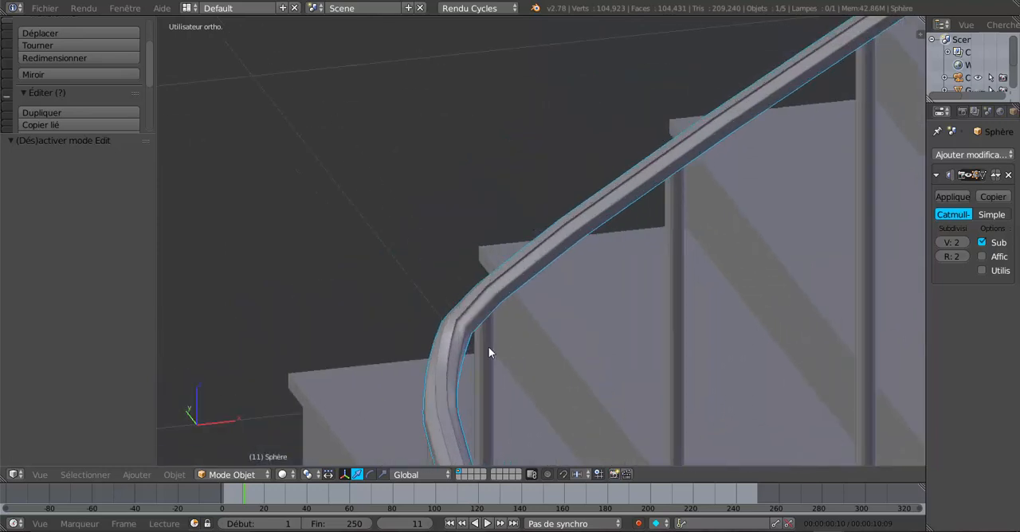
{"action": "key", "text": "Tab"}
{"action": "middle_click_drag", "start_coordinate": [489, 364], "coordinate": [476, 335], "text": "shift"}
{"action": "scroll", "coordinate": [476, 334], "scroll_direction": "up", "scroll_amount": 3}
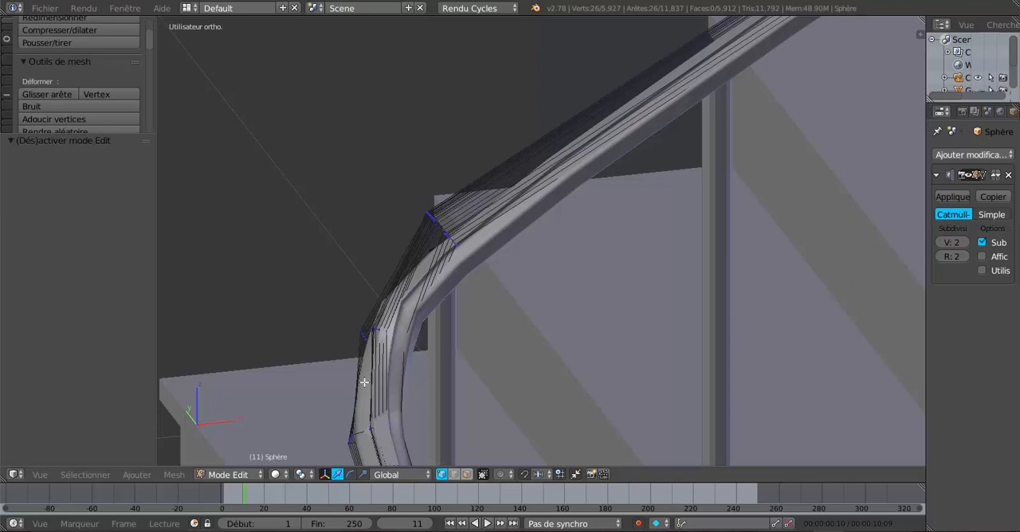
{"action": "key", "text": "Tab"}
{"action": "key", "text": "Tab"}
Add one edge loop to the second flight's rail, slid to a factor of 0.978 close to the upper end of the bend
{"action": "middle_click_drag", "start_coordinate": [425, 301], "coordinate": [428, 335]}
{"action": "right_click", "coordinate": [431, 240], "text": "alt"}
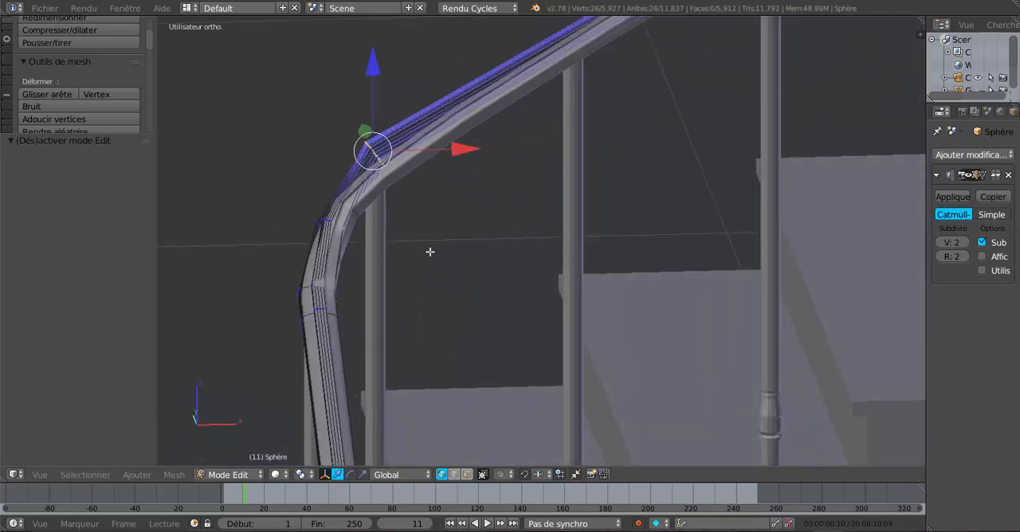
{"action": "scroll", "coordinate": [430, 252], "scroll_direction": "down", "scroll_amount": 4}
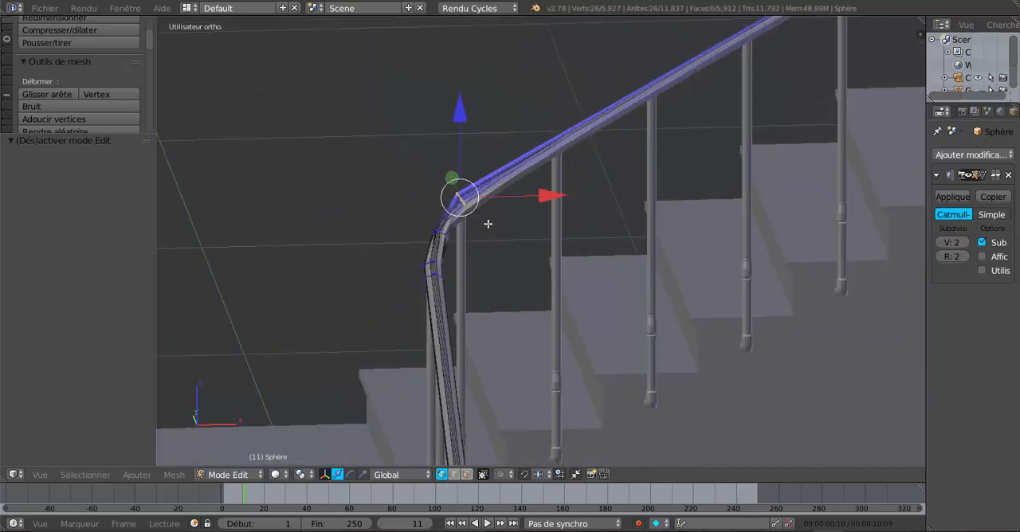
{"action": "scroll", "coordinate": [629, 129], "scroll_direction": "down", "scroll_amount": 3}
{"action": "key", "text": "g"}
{"action": "key", "text": "g"}
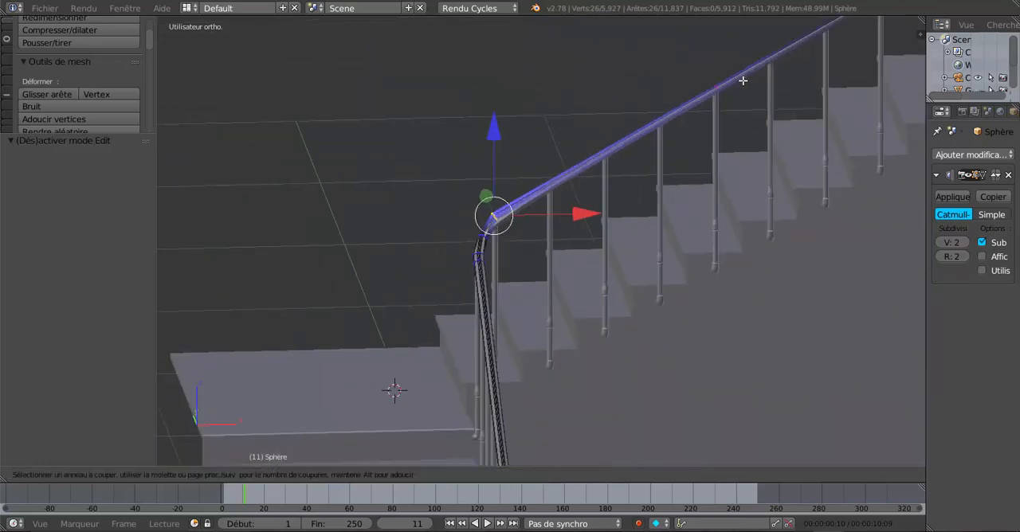
{"action": "left_click", "coordinate": [535, 224]}
Select the two adjacent edge loops at the upper end of the bend and lower them by 0.012 along Z
{"action": "scroll", "coordinate": [501, 254], "scroll_direction": "up", "scroll_amount": 7}
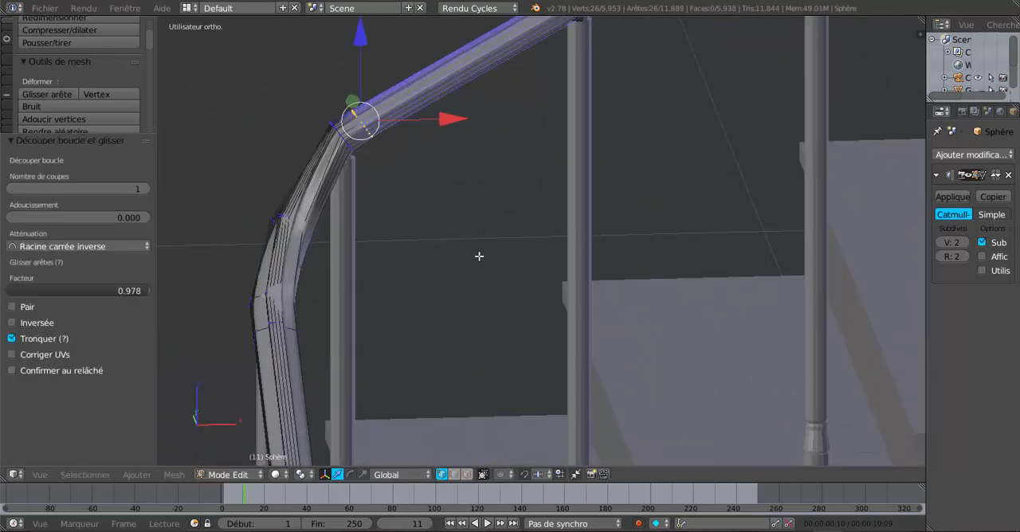
{"action": "middle_click_drag", "start_coordinate": [401, 226], "coordinate": [534, 239]}
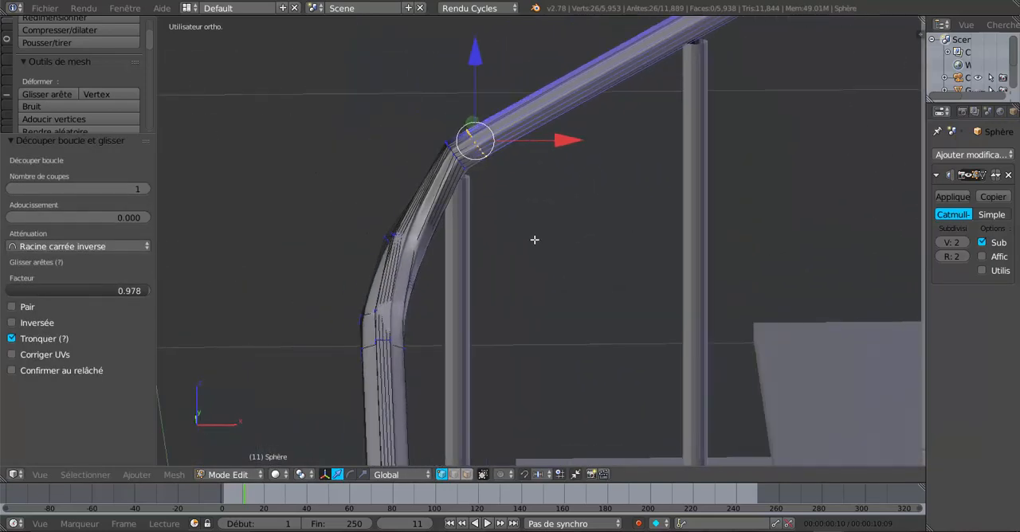
{"action": "right_click", "coordinate": [452, 153], "text": "shift"}
{"action": "right_click", "coordinate": [456, 154], "text": "alt+shift"}
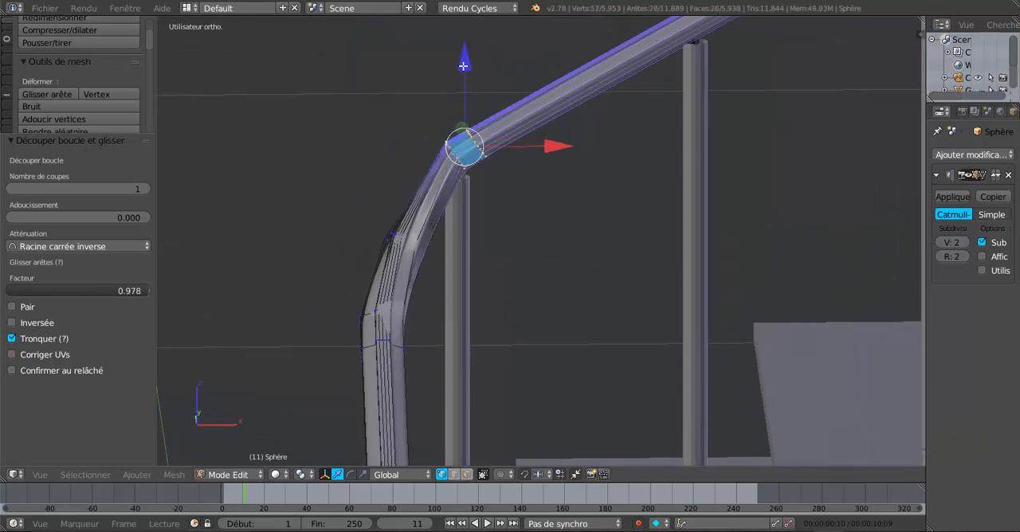
{"action": "left_click_drag", "start_coordinate": [463, 66], "coordinate": [468, 77]}
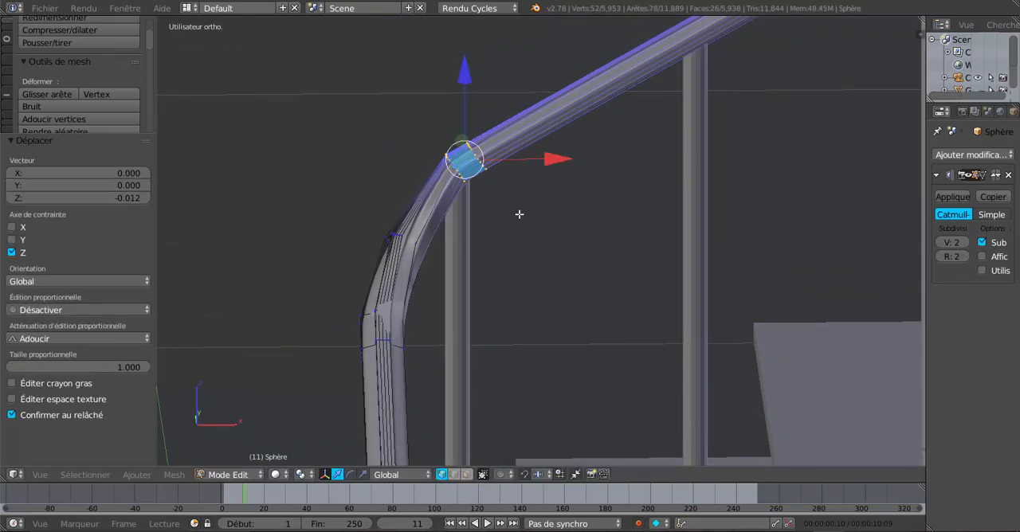
{"action": "middle_click_drag", "start_coordinate": [521, 213], "coordinate": [594, 146]}
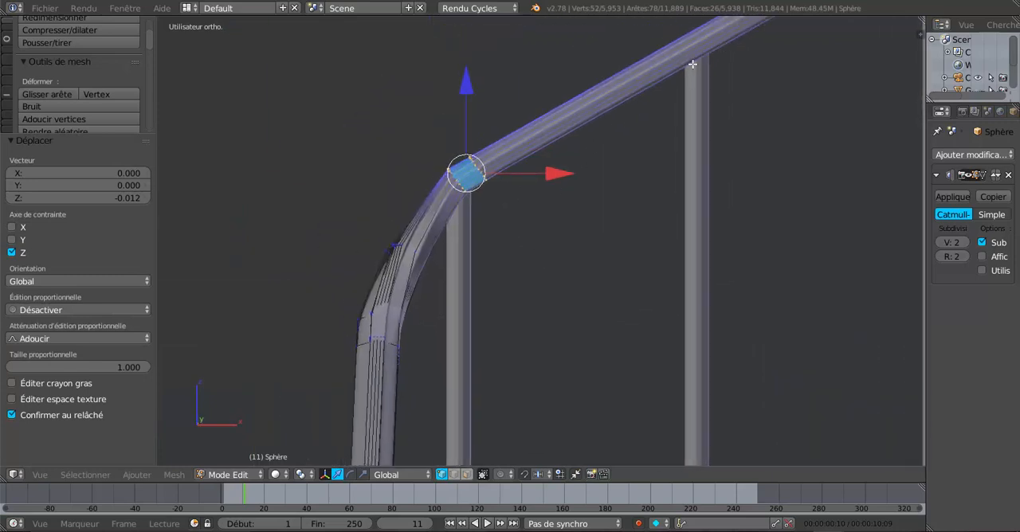
Slide the lower of the two loops about halfway down toward the bend's middle loop and check the smoothed bend in Object Mode
{"action": "right_click", "coordinate": [459, 180], "text": "alt"}
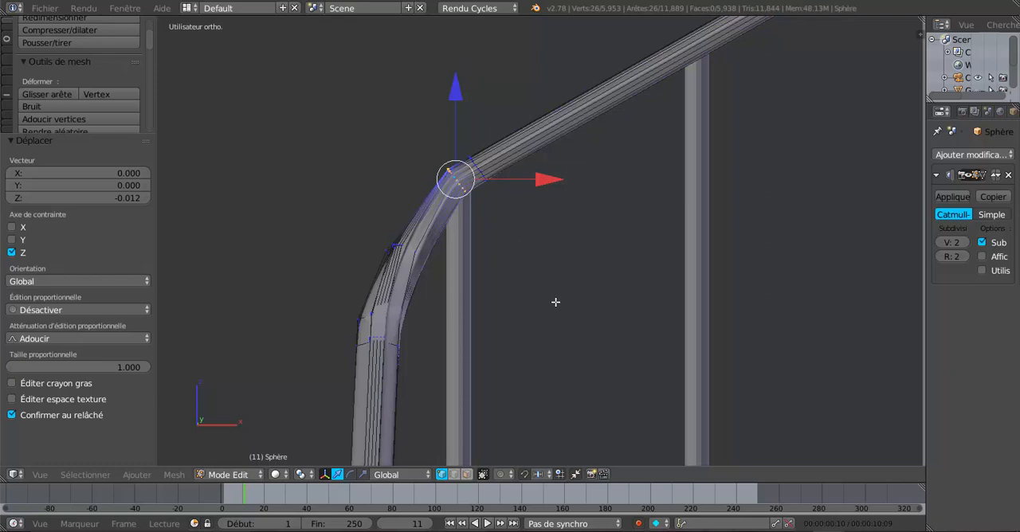
{"action": "key", "text": "g"}
{"action": "key", "text": "g"}
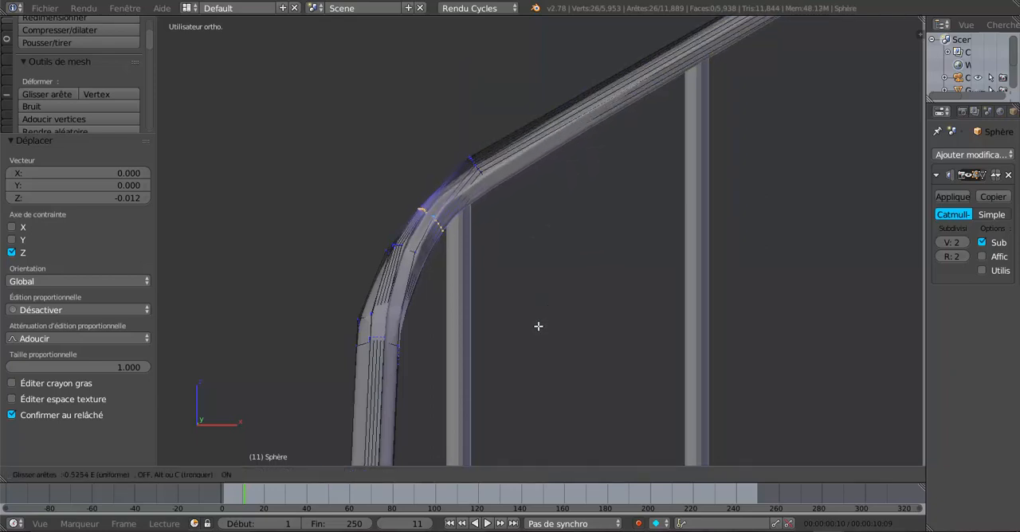
{"action": "left_click", "coordinate": [539, 327]}
{"action": "scroll", "coordinate": [539, 326], "scroll_direction": "down", "scroll_amount": 2}
{"action": "key", "text": "Tab"}
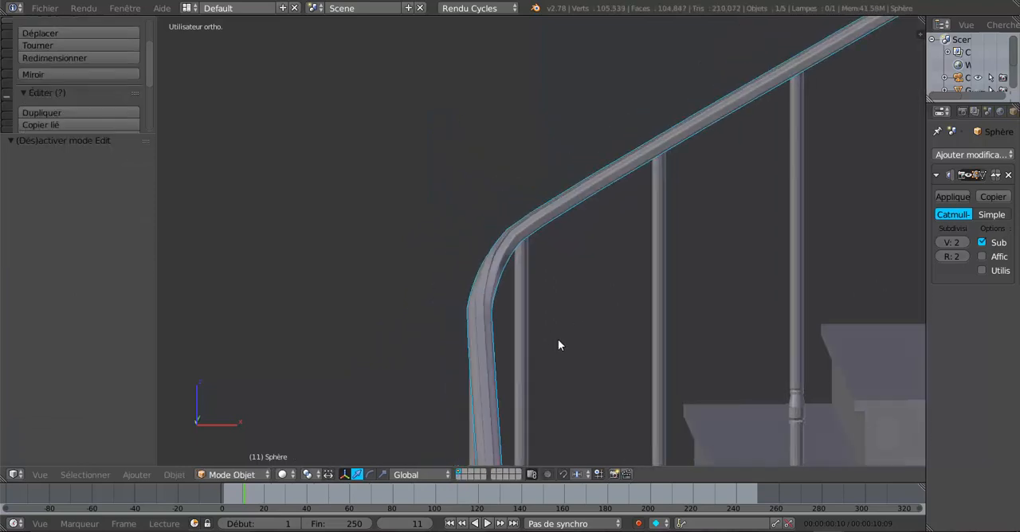
{"action": "middle_click_drag", "start_coordinate": [558, 340], "coordinate": [489, 214]}
{"action": "scroll", "coordinate": [544, 271], "scroll_direction": "up", "scroll_amount": 5}
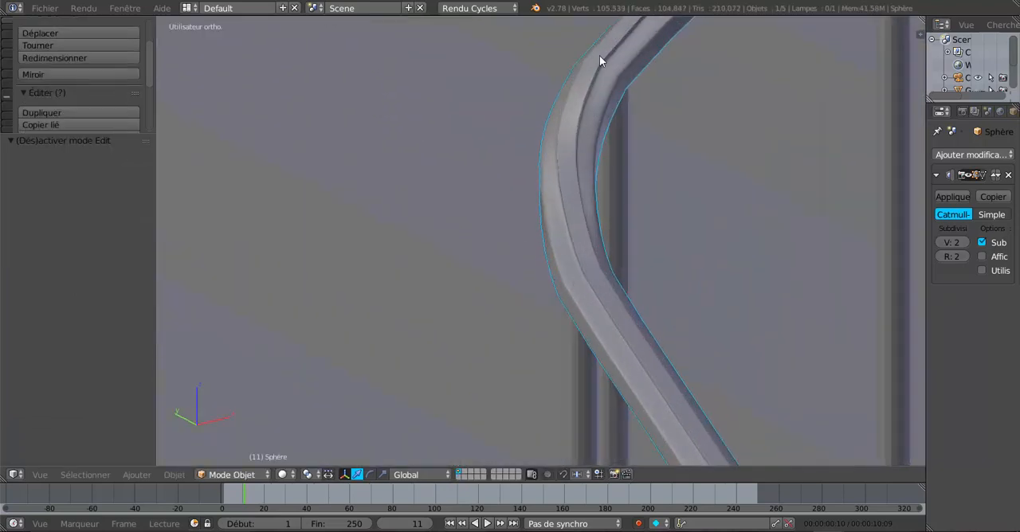
Select the bend's middle edge loop in Edit Mode
{"action": "key", "text": "Tab"}
{"action": "middle_click_drag", "start_coordinate": [590, 168], "coordinate": [514, 242]}
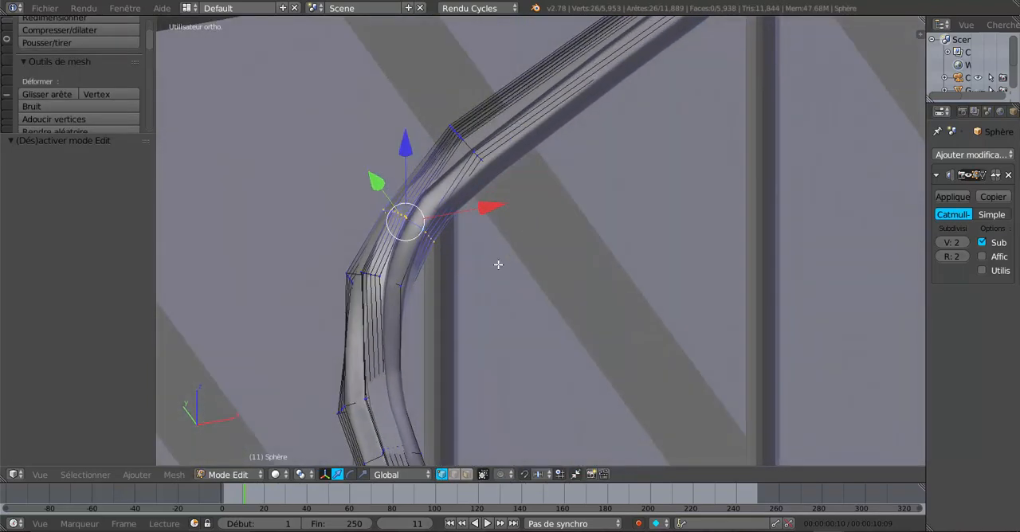
{"action": "right_click", "coordinate": [393, 280], "text": "alt"}
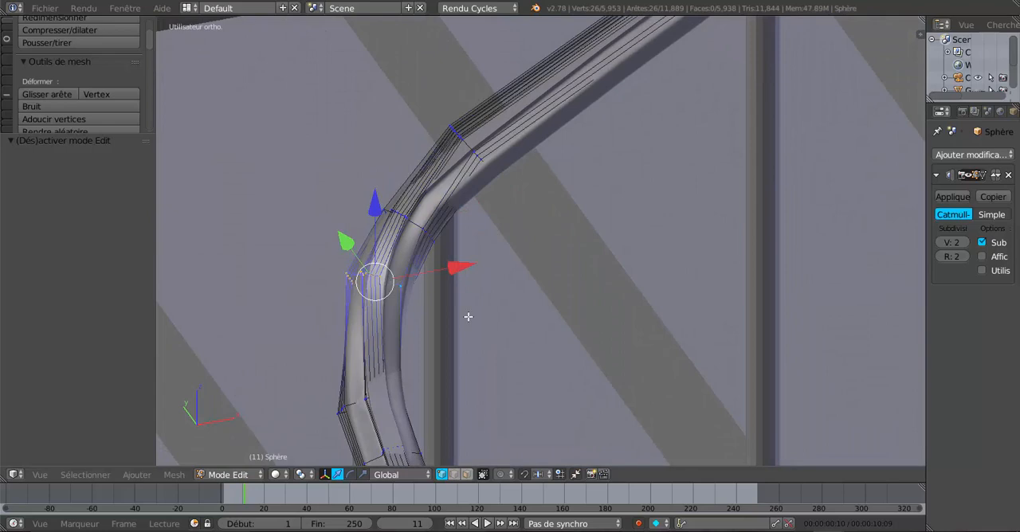
{"action": "key", "text": "g"}
{"action": "key", "text": "g"}
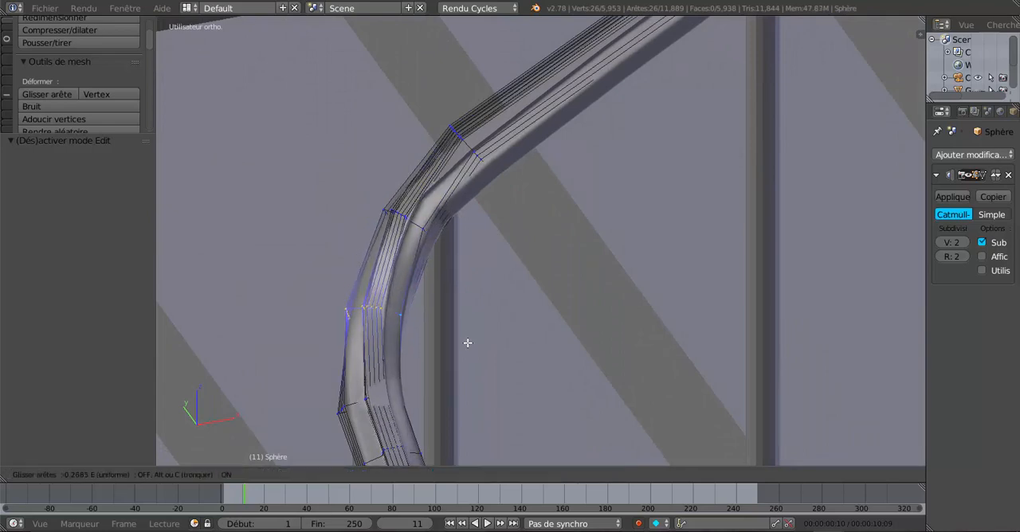
{"action": "key", "text": "Escape"}
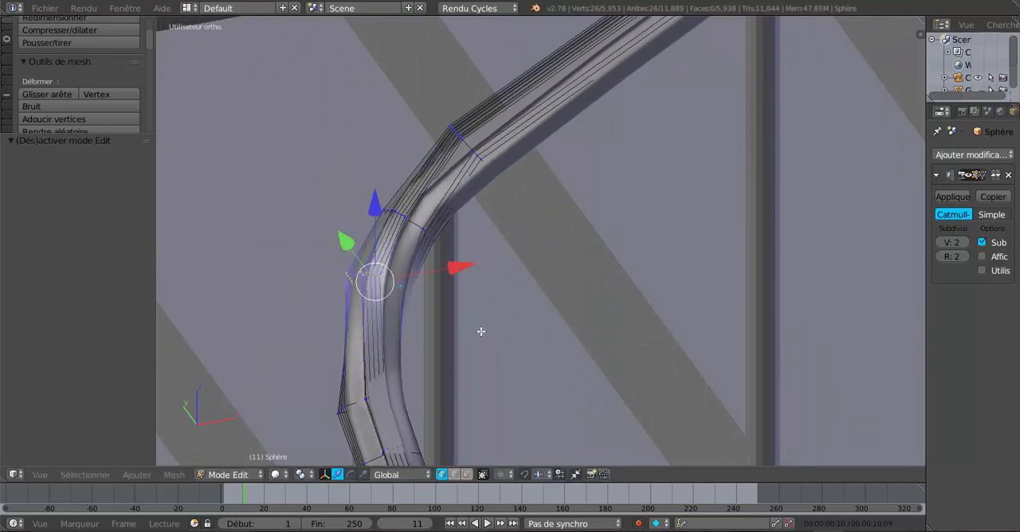
Slide the selected middle loop down the bend by a factor of about -0.29 and check the smoothed rail in Object Mode
{"action": "key", "text": "g"}
{"action": "key", "text": "g"}
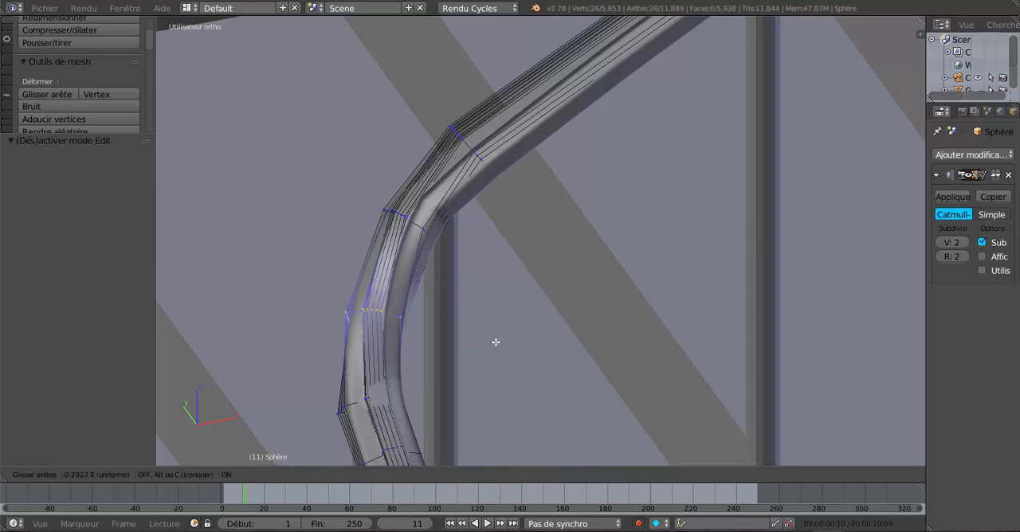
{"action": "left_click", "coordinate": [495, 338]}
{"action": "key", "text": "Tab"}
{"action": "scroll", "coordinate": [510, 323], "scroll_direction": "down", "scroll_amount": 5}
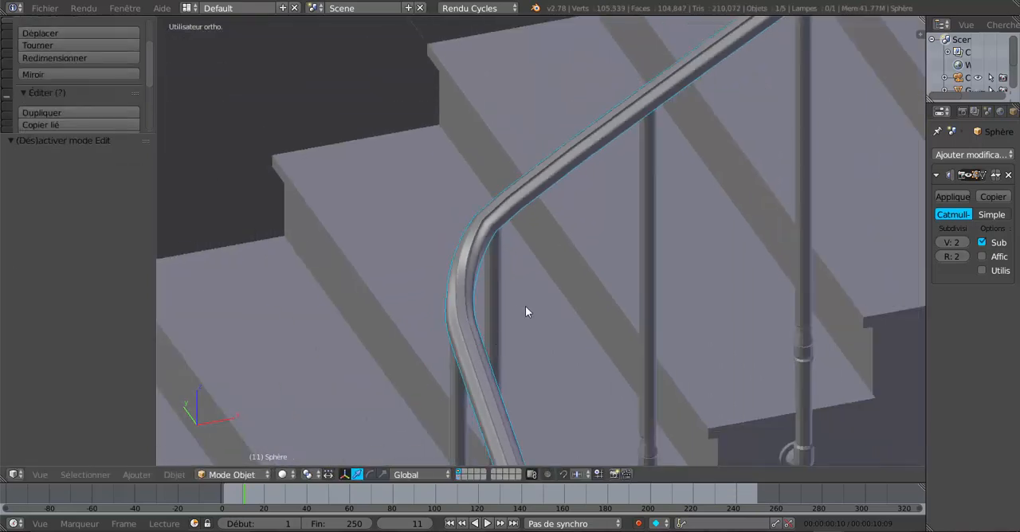
{"action": "scroll", "coordinate": [590, 309], "scroll_direction": "up", "scroll_amount": 5}
{"action": "middle_click_drag", "start_coordinate": [591, 309], "coordinate": [451, 279]}
Slide the bend's uppermost edge loop up the sloping rail by a factor of about -0.02 and check the smoothed result in Object Mode
{"action": "key", "text": "Tab"}
{"action": "scroll", "coordinate": [518, 286], "scroll_direction": "up", "scroll_amount": 4}
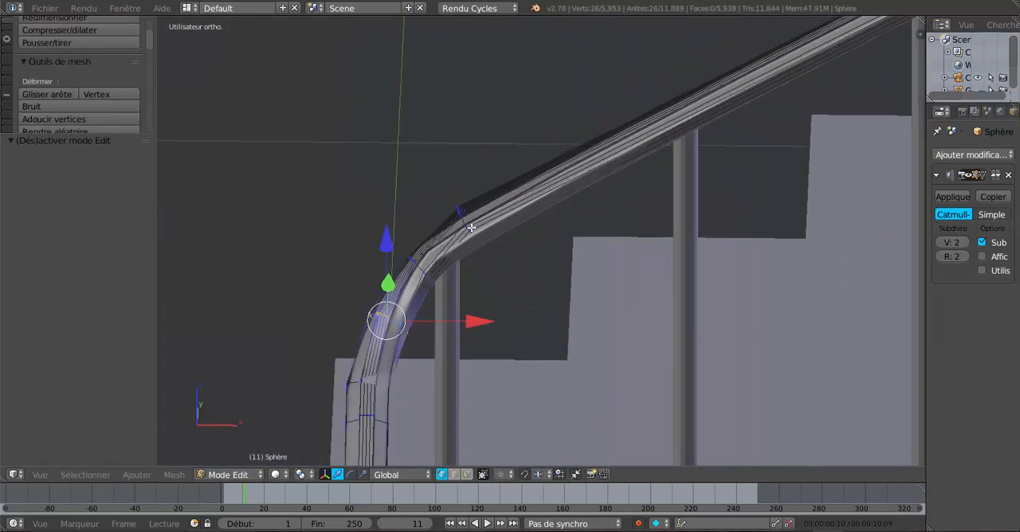
{"action": "left_click", "coordinate": [466, 224], "text": "alt"}
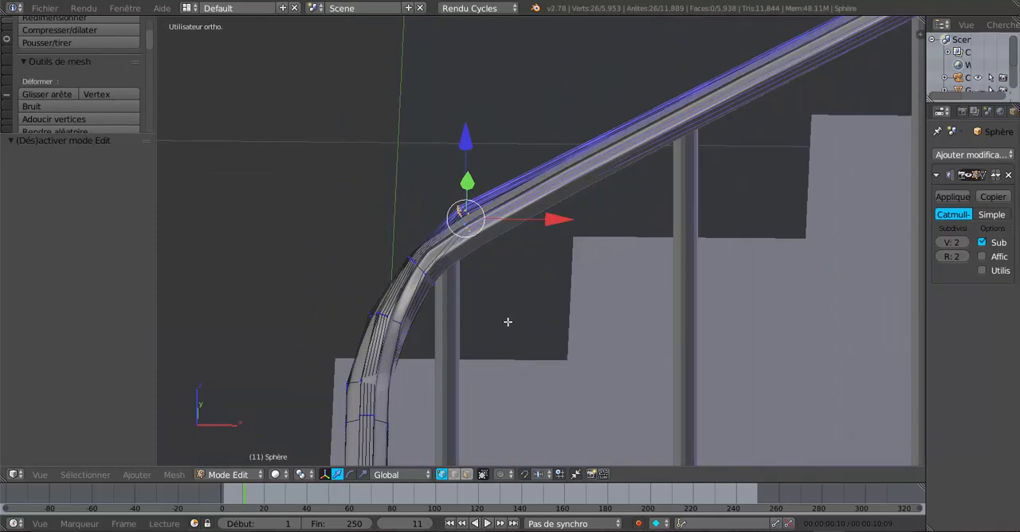
{"action": "key", "text": "g"}
{"action": "key", "text": "g"}
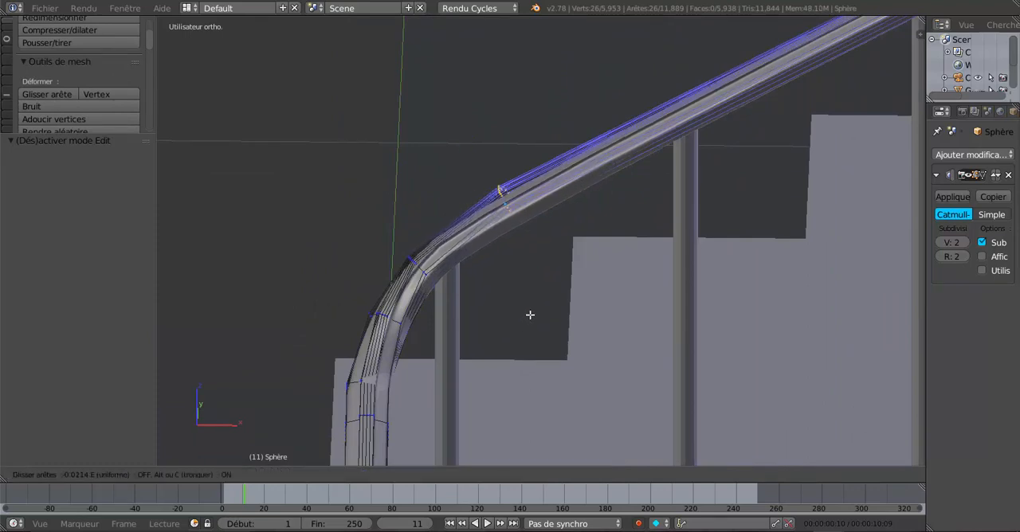
{"action": "left_click", "coordinate": [533, 313]}
{"action": "key", "text": "Tab"}
{"action": "scroll", "coordinate": [533, 312], "scroll_direction": "down", "scroll_amount": 3}
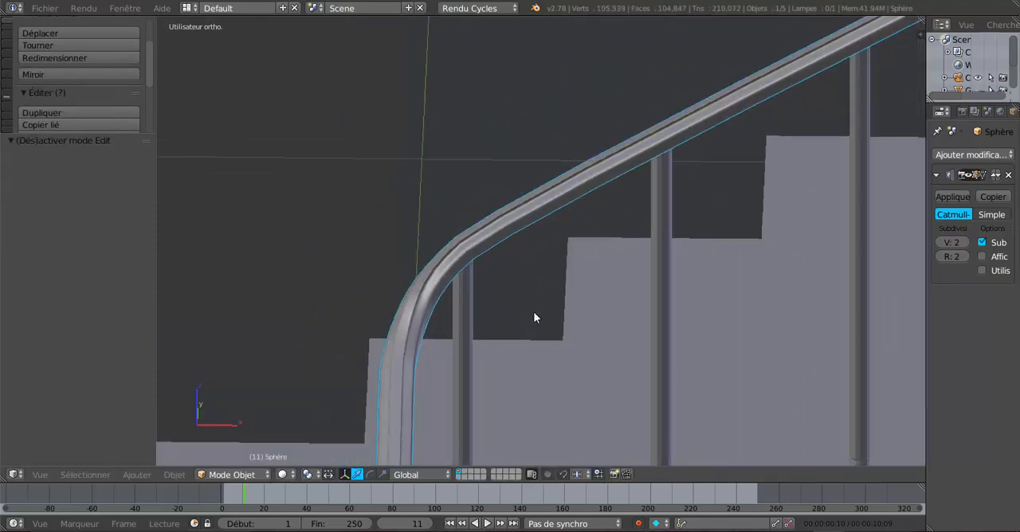
Examine the handrail's bend and its run over the second flight's balusters from several angles
{"action": "middle_click_drag", "start_coordinate": [537, 325], "coordinate": [577, 307]}
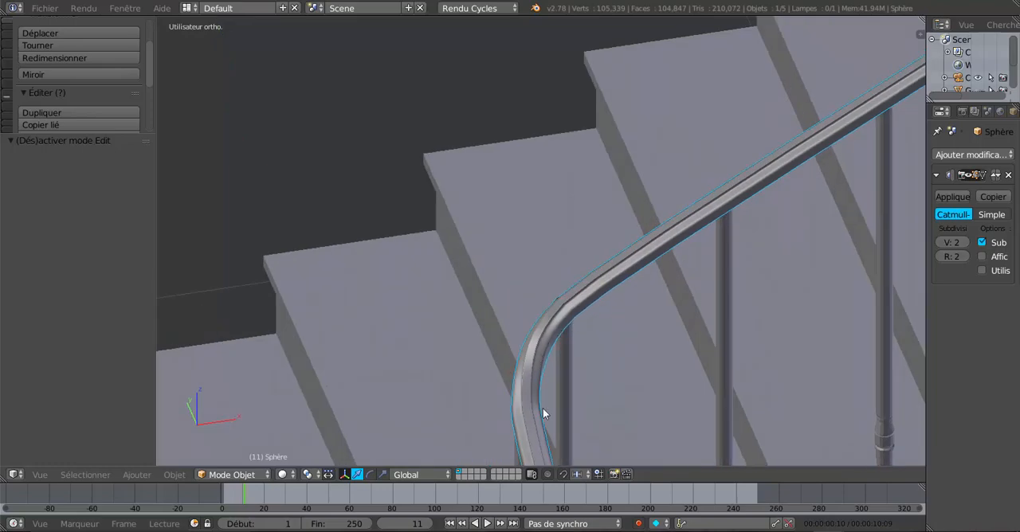
{"action": "middle_click_drag", "start_coordinate": [542, 410], "coordinate": [445, 387]}
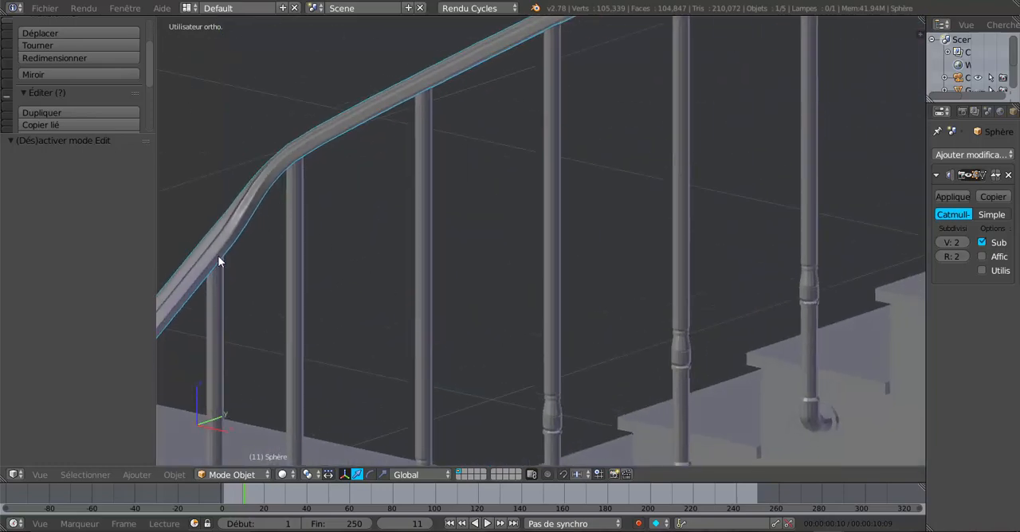
{"action": "middle_click_drag", "start_coordinate": [219, 261], "coordinate": [479, 230]}
{"action": "scroll", "coordinate": [451, 247], "scroll_direction": "up", "scroll_amount": 5}
{"action": "scroll", "coordinate": [430, 209], "scroll_direction": "down", "scroll_amount": 4}
{"action": "scroll", "coordinate": [430, 209], "scroll_direction": "down", "scroll_amount": 2}
{"action": "scroll", "coordinate": [621, 278], "scroll_direction": "down", "scroll_amount": 4}
{"action": "key", "text": "Tab"}
{"action": "key", "text": "Tab"}
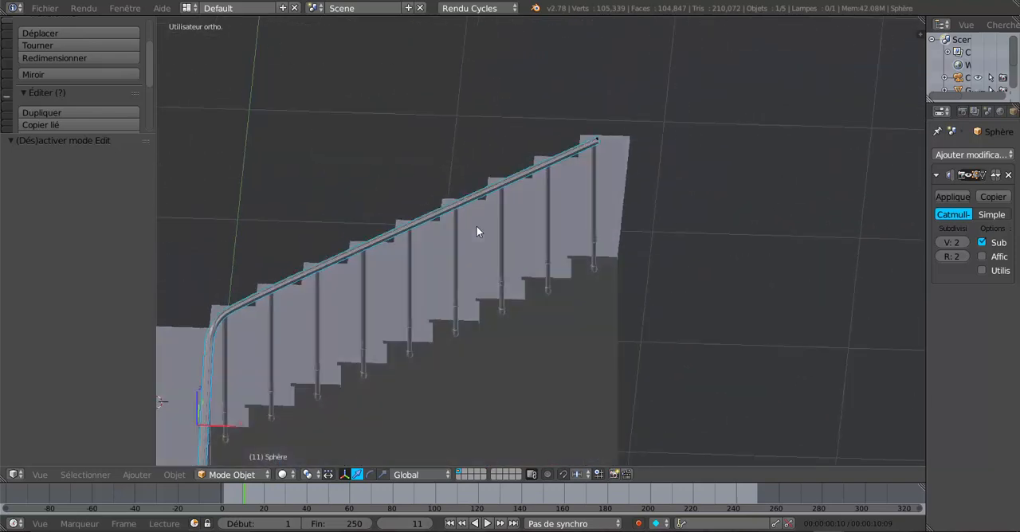
In Edit Mode, examine the handrail's open upper end above the last baluster in the front view
{"action": "scroll", "coordinate": [622, 98], "scroll_direction": "up", "scroll_amount": 2}
{"action": "key", "text": "Tab"}
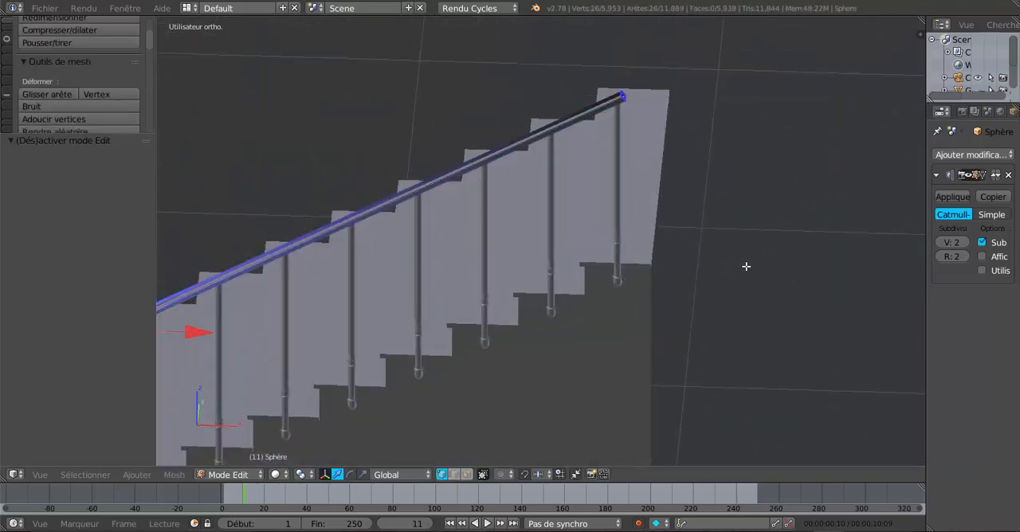
{"action": "key", "text": "KP_1"}
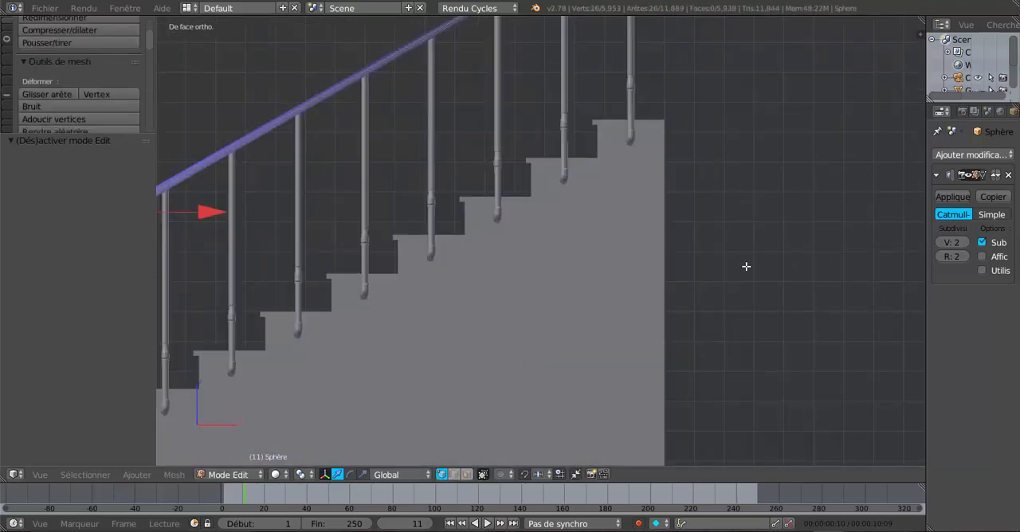
{"action": "middle_click_drag", "start_coordinate": [728, 197], "coordinate": [722, 396], "text": "shift"}
{"action": "middle_click_drag", "start_coordinate": [711, 268], "coordinate": [647, 355], "text": "shift"}
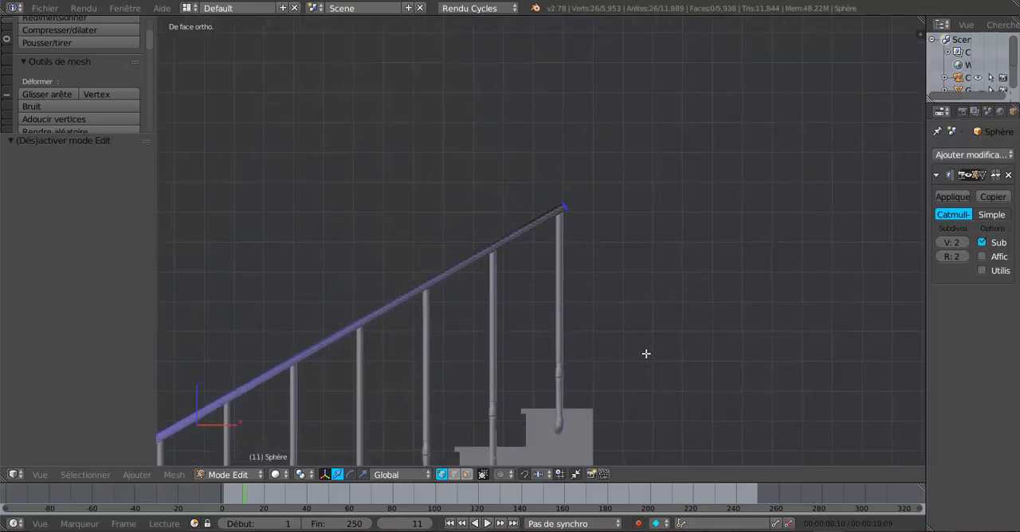
{"action": "scroll", "coordinate": [648, 275], "scroll_direction": "up", "scroll_amount": 3}
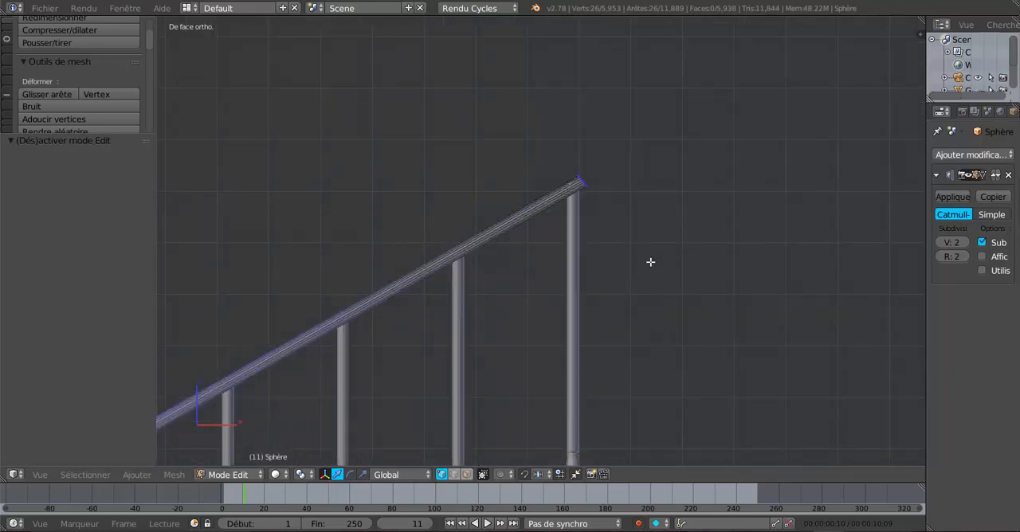
{"action": "middle_click_drag", "start_coordinate": [650, 262], "coordinate": [649, 243], "text": "shift"}
{"action": "scroll", "coordinate": [636, 358], "scroll_direction": "up", "scroll_amount": 3}
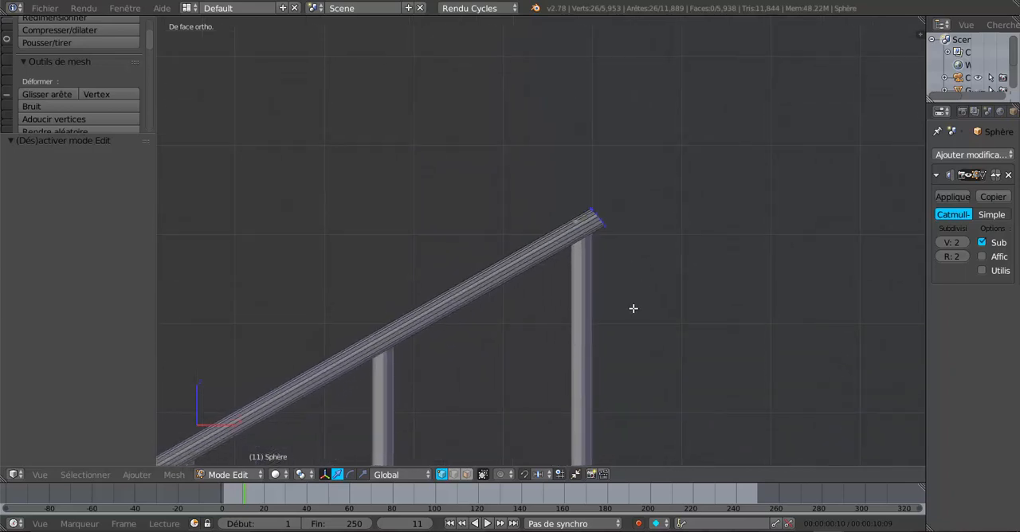
{"action": "scroll", "coordinate": [633, 309], "scroll_direction": "up", "scroll_amount": 3}
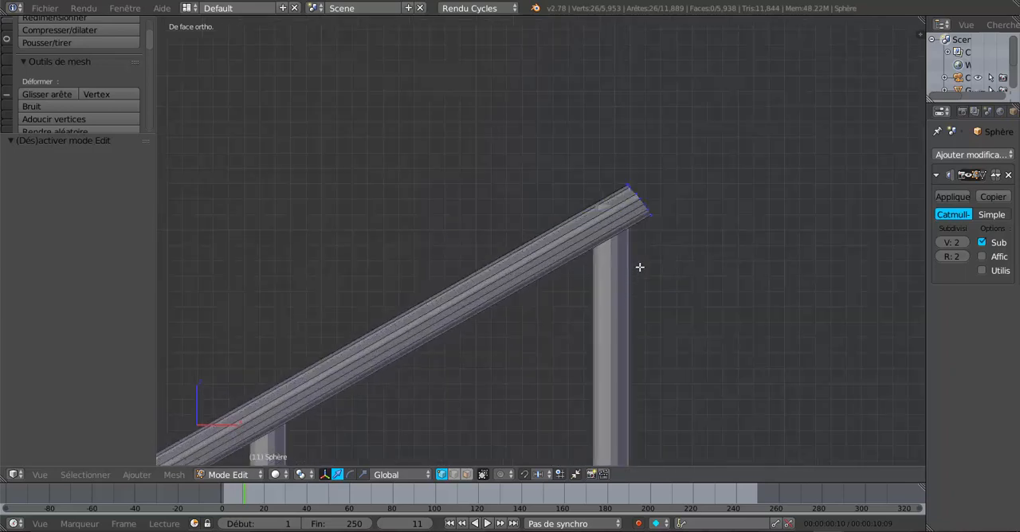
Extrude the handrail's upper end loop in place and try shifting it along X
{"action": "right_click", "coordinate": [638, 199], "text": "alt"}
{"action": "key", "text": "e"}
{"action": "right_click", "coordinate": [674, 323]}
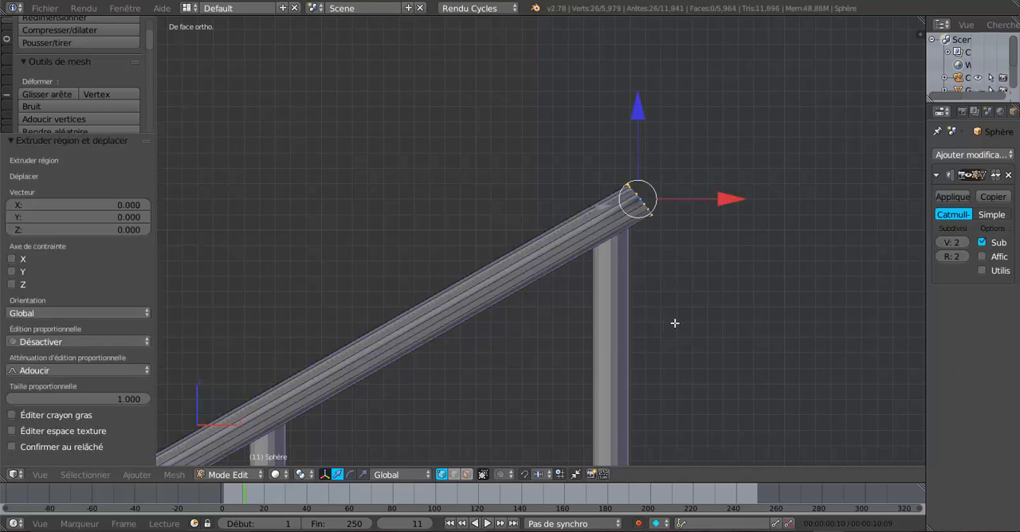
{"action": "mouse_move", "coordinate": [720, 194]}
{"action": "left_mouse_down"}
{"action": "mouse_move", "coordinate": [808, 195]}
{"action": "mouse_move", "coordinate": [710, 195]}
{"action": "left_mouse_up"}
{"action": "key", "text": "ctrl+z"}
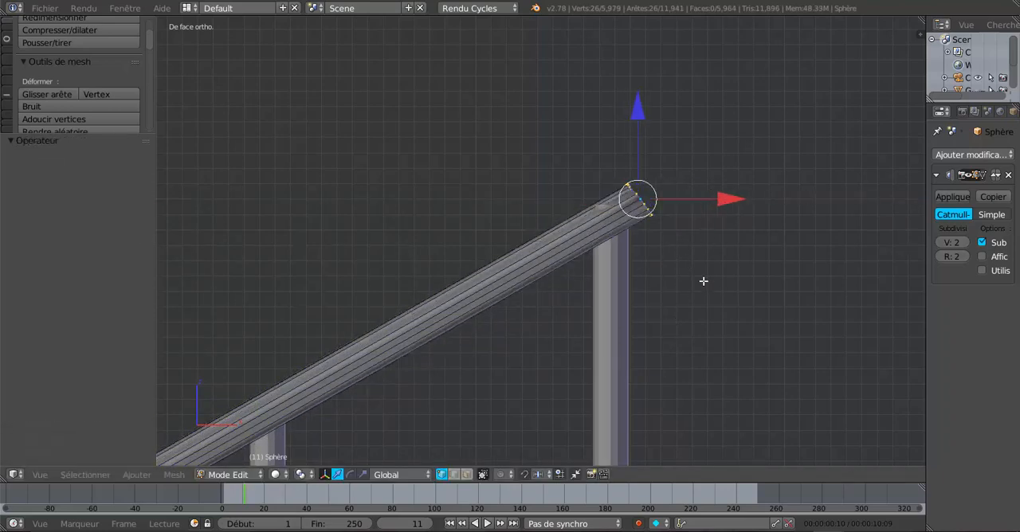
Add one edge loop to the sloping rail just before the last baluster, with a slide factor of -0.959
{"action": "scroll", "coordinate": [544, 307], "scroll_direction": "down", "scroll_amount": 3}
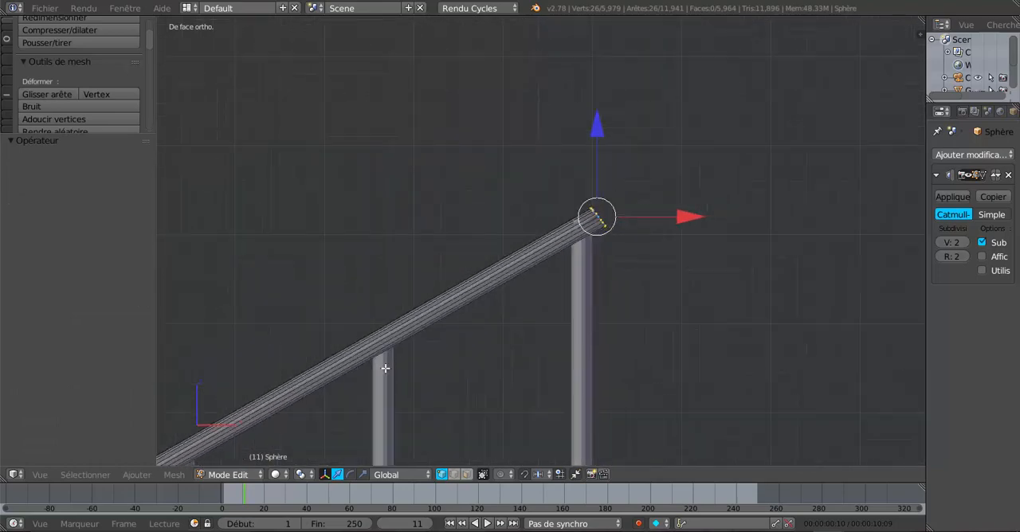
{"action": "key", "text": "ctrl+r"}
{"action": "left_click", "coordinate": [313, 397]}
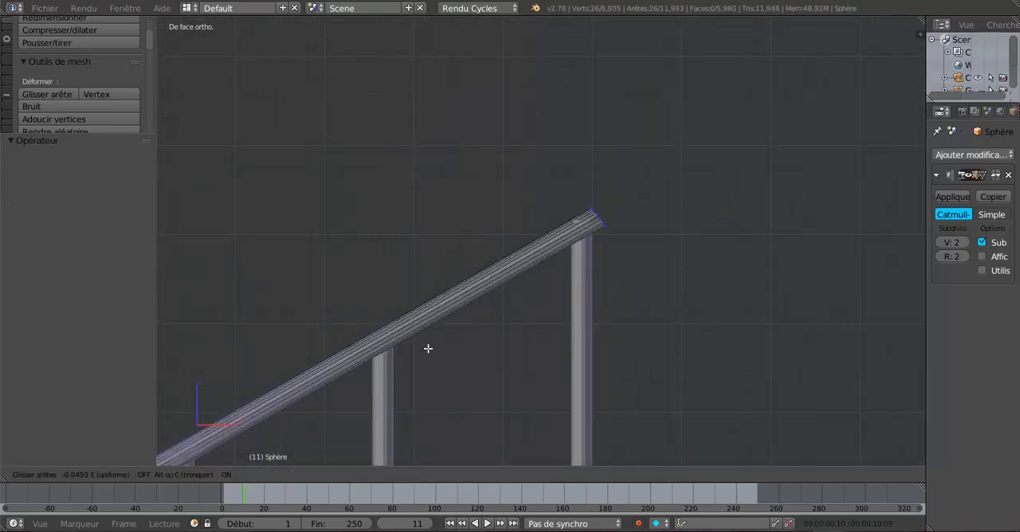
{"action": "left_click", "coordinate": [379, 137]}
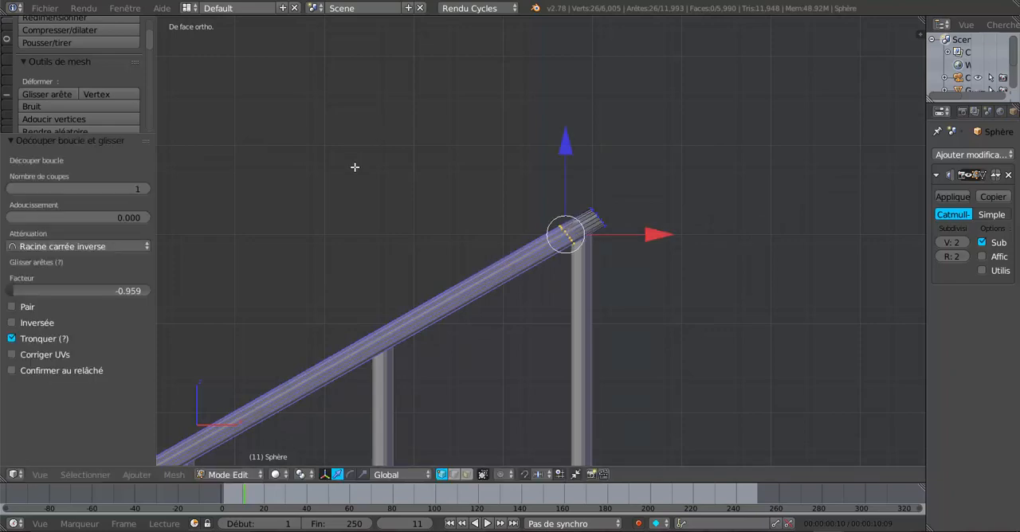
{"action": "scroll", "coordinate": [629, 240], "scroll_direction": "up", "scroll_amount": 4}
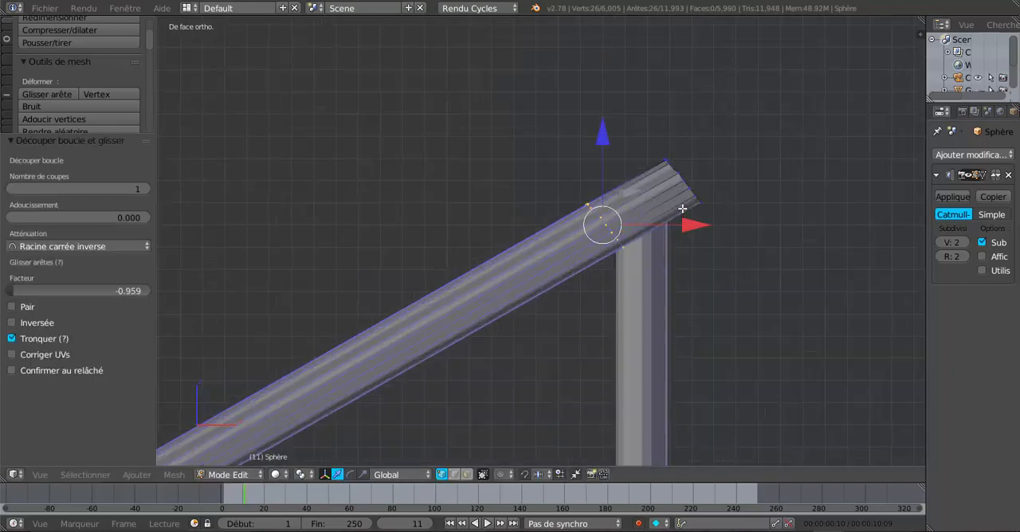
Use the 3D cursor placed at the rail's end as pivot point and try raising the selected end vertices 0.009 along Z
{"action": "right_click", "coordinate": [684, 181], "text": "alt+shift"}
{"action": "right_click", "coordinate": [687, 180], "text": "alt+shift"}
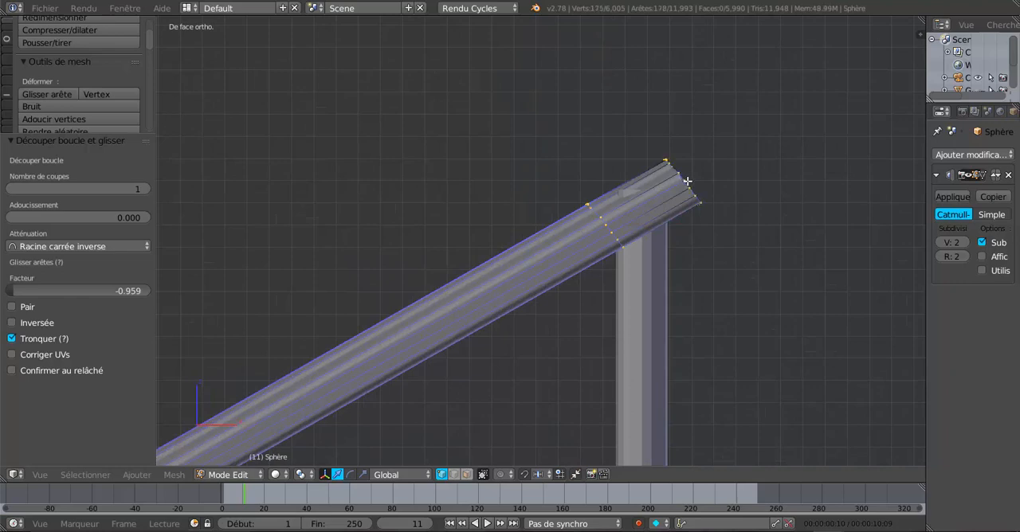
{"action": "left_click", "coordinate": [302, 475]}
{"action": "left_click", "coordinate": [305, 446]}
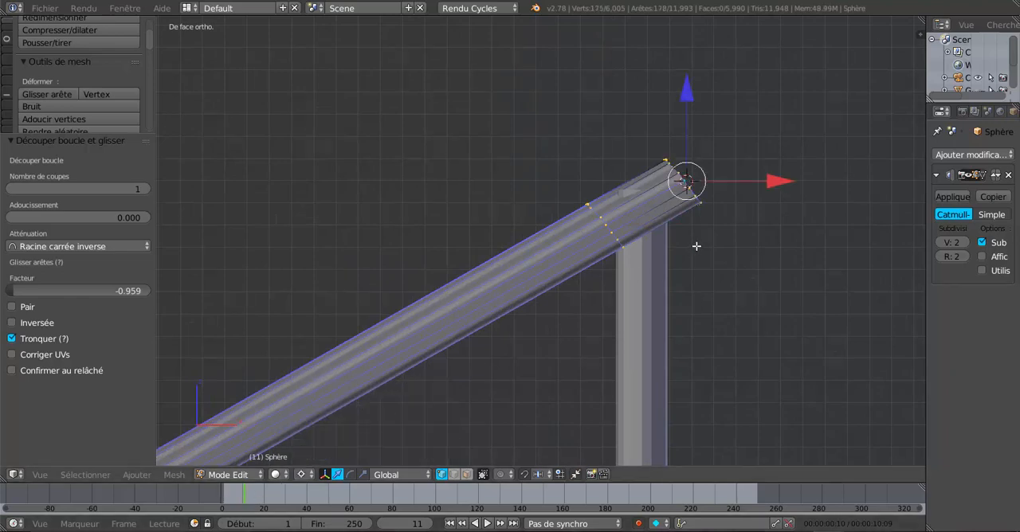
{"action": "left_click_drag", "start_coordinate": [690, 96], "coordinate": [690, 76]}
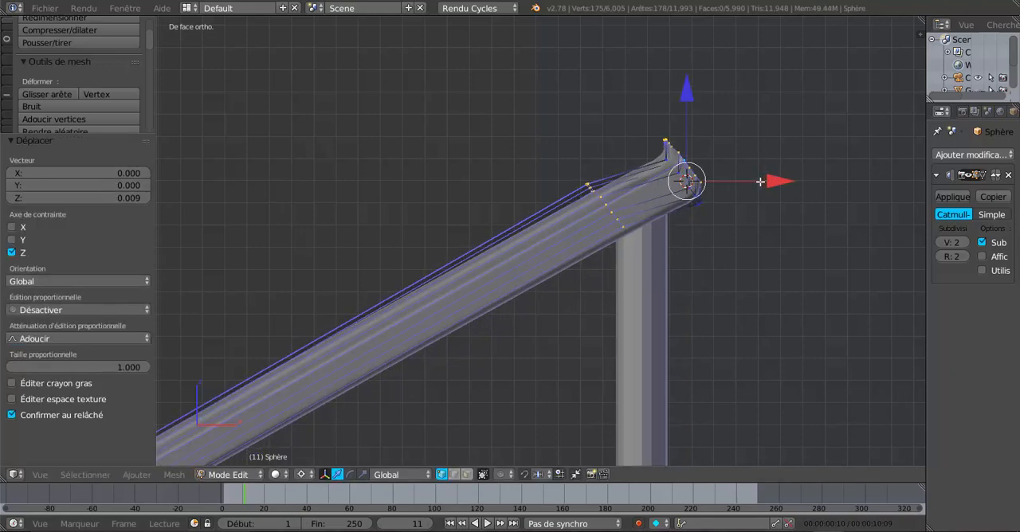
{"action": "key", "text": "ctrl+z"}
Delete the vertices of the duplicate loop extruded in place at the rail's upper end
{"action": "middle_click_drag", "start_coordinate": [699, 196], "coordinate": [618, 211], "text": "shift"}
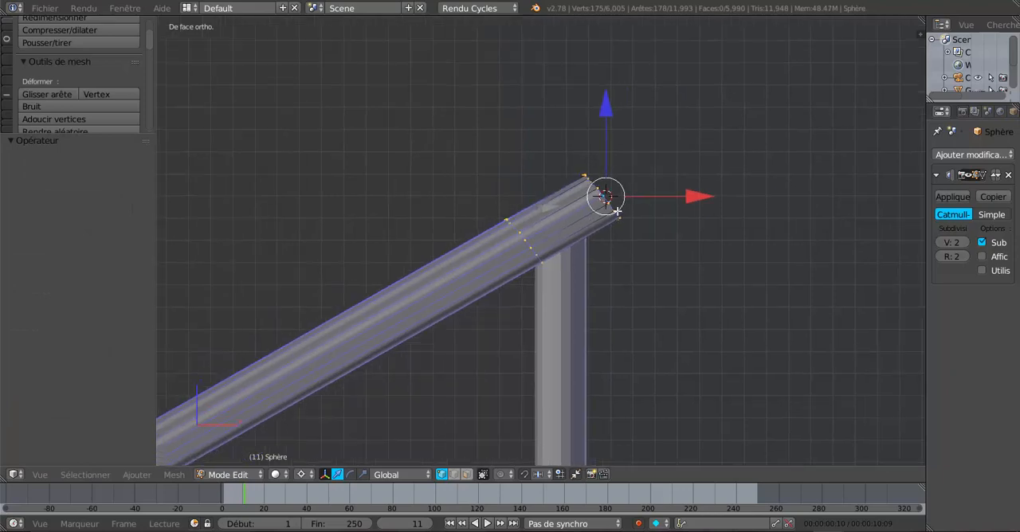
{"action": "scroll", "coordinate": [643, 209], "scroll_direction": "up", "scroll_amount": 5}
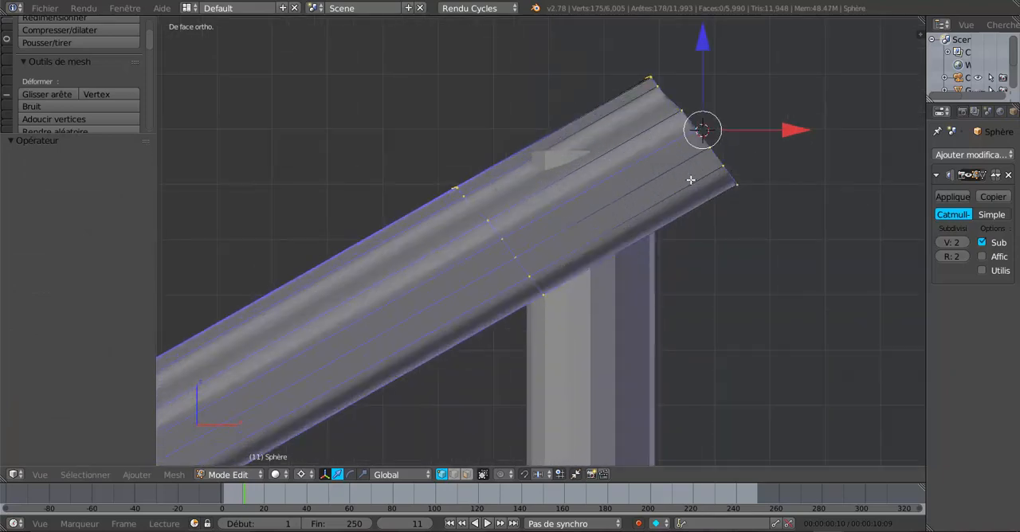
{"action": "right_click", "coordinate": [711, 140], "text": "alt"}
{"action": "key", "text": "x"}
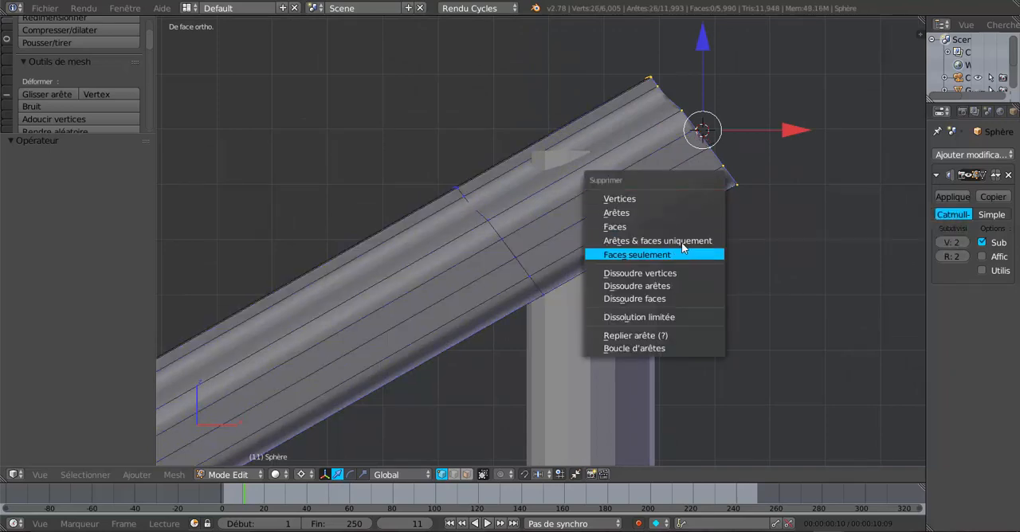
{"action": "left_click", "coordinate": [682, 200]}
Select the two edge loops at the rail's upper end and raise them along Z by 0.005 and again by 0.006
{"action": "right_click", "coordinate": [684, 157], "text": "alt"}
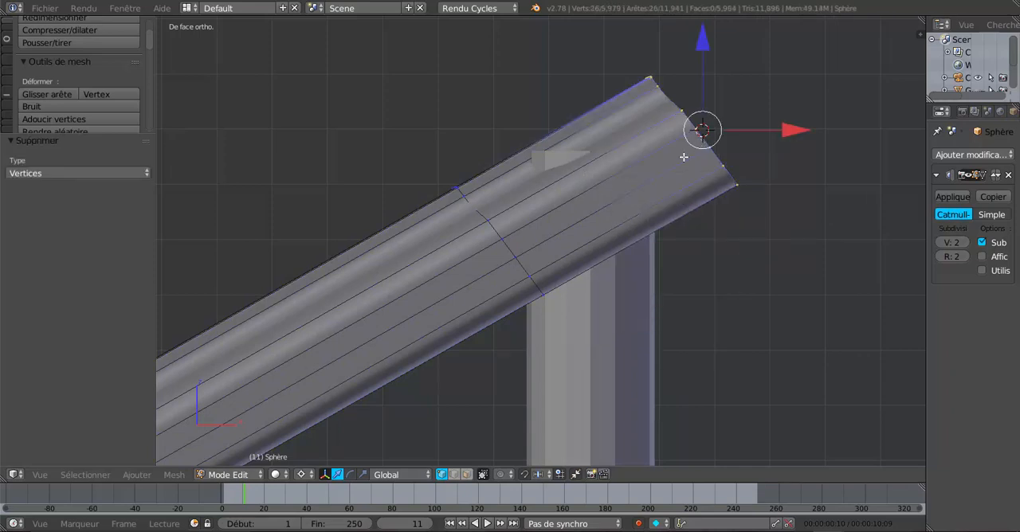
{"action": "right_click", "coordinate": [502, 240], "text": "alt+shift"}
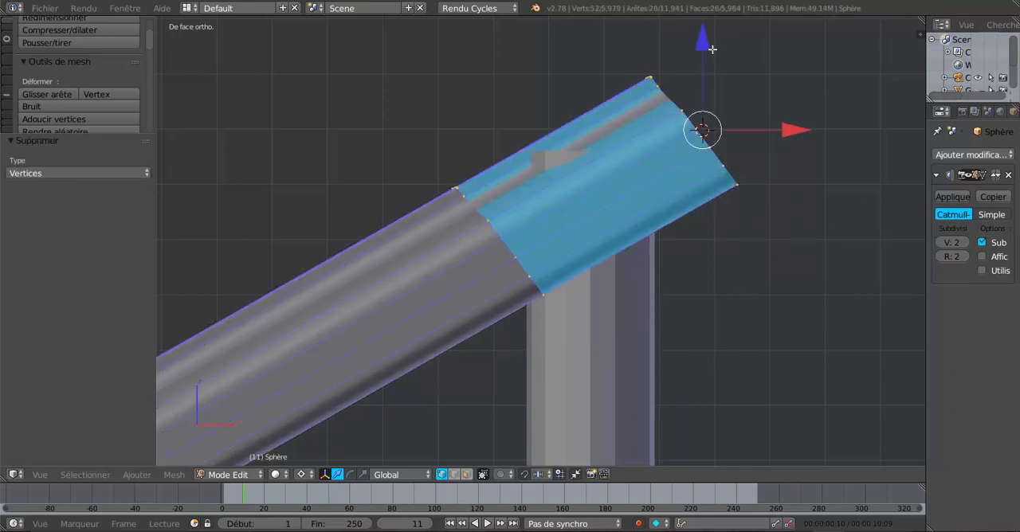
{"action": "left_click_drag", "start_coordinate": [702, 39], "coordinate": [602, 91]}
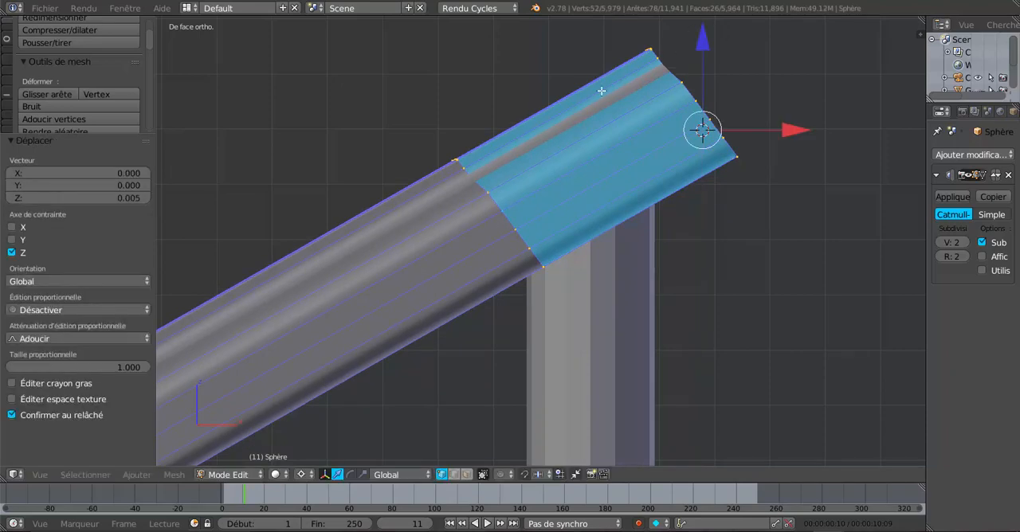
{"action": "scroll", "coordinate": [602, 251], "scroll_direction": "down", "scroll_amount": 3}
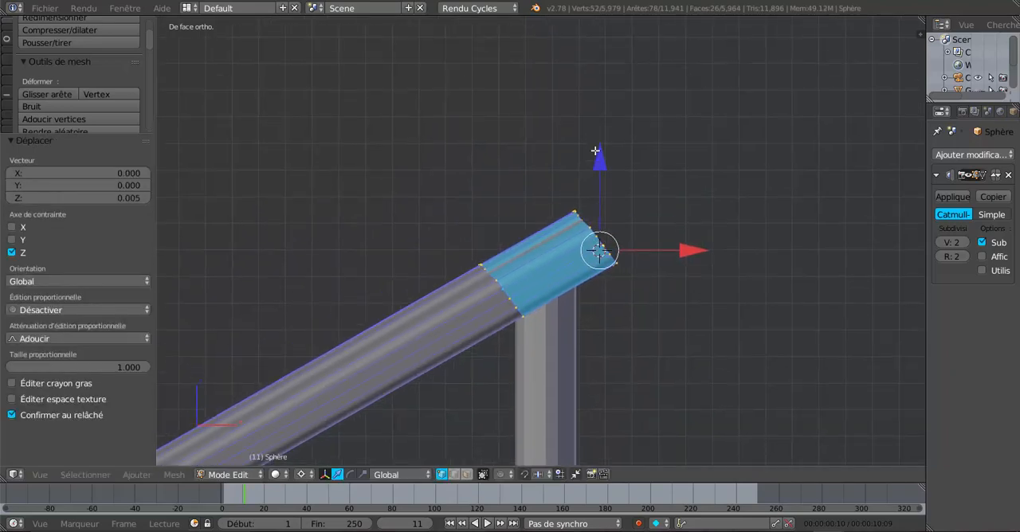
{"action": "mouse_move", "coordinate": [595, 150]}
{"action": "left_mouse_down"}
{"action": "mouse_move", "coordinate": [594, 139]}
{"action": "mouse_move", "coordinate": [598, 155]}
{"action": "left_mouse_up"}
{"action": "middle_click_drag", "start_coordinate": [599, 154], "coordinate": [616, 307]}
{"action": "key", "text": "KP_1"}
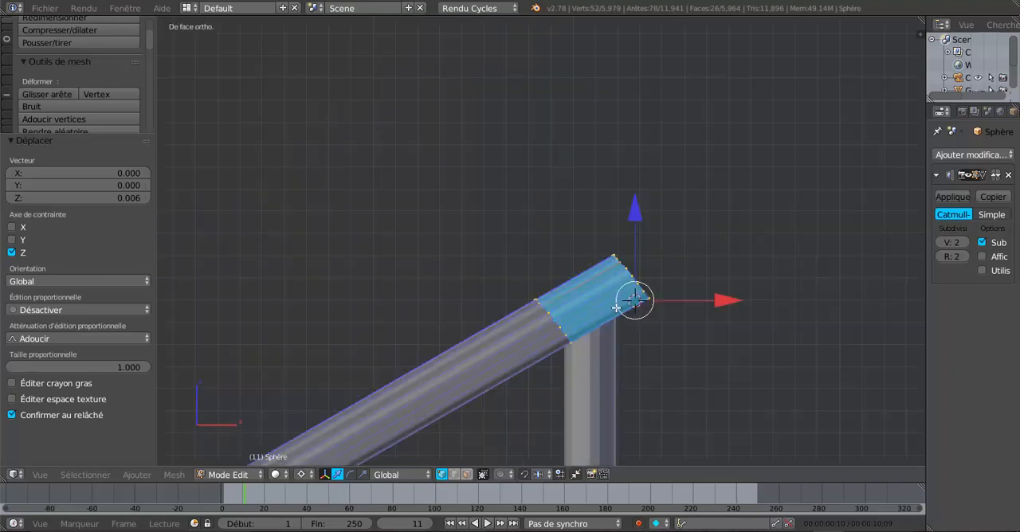
Select the rail's upper end loop and extrude it by 0.038 along X and 0.001 along Z
{"action": "right_click", "coordinate": [630, 266], "text": "alt"}
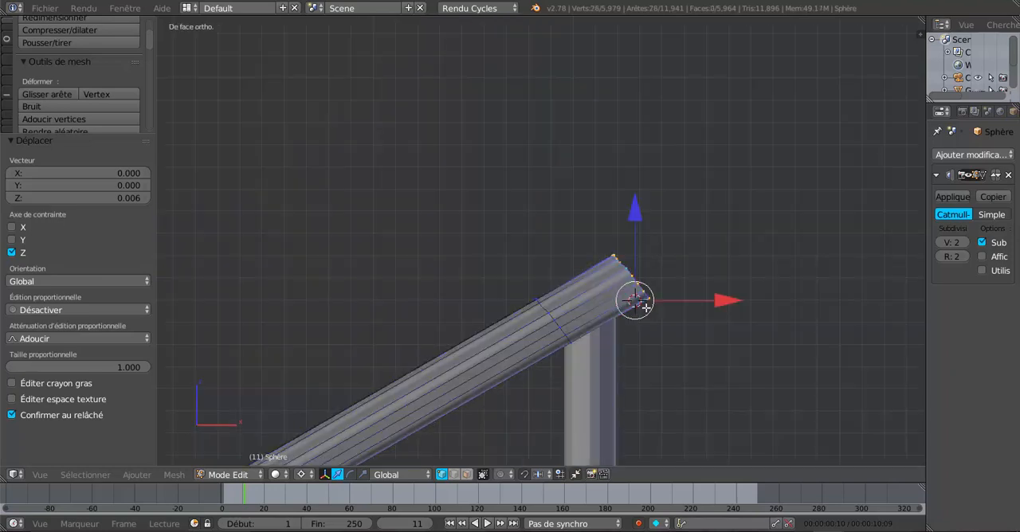
{"action": "key", "text": "e"}
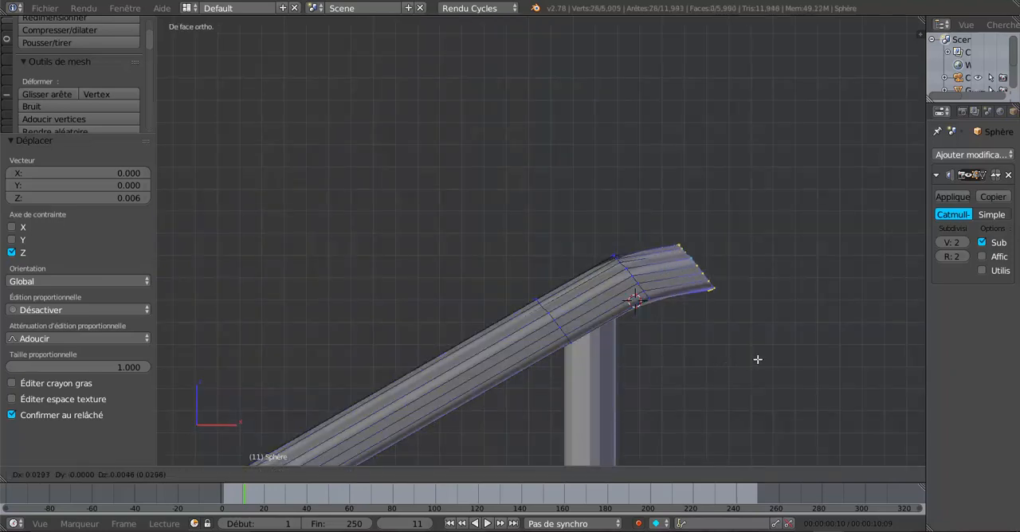
{"action": "left_click", "coordinate": [775, 377]}
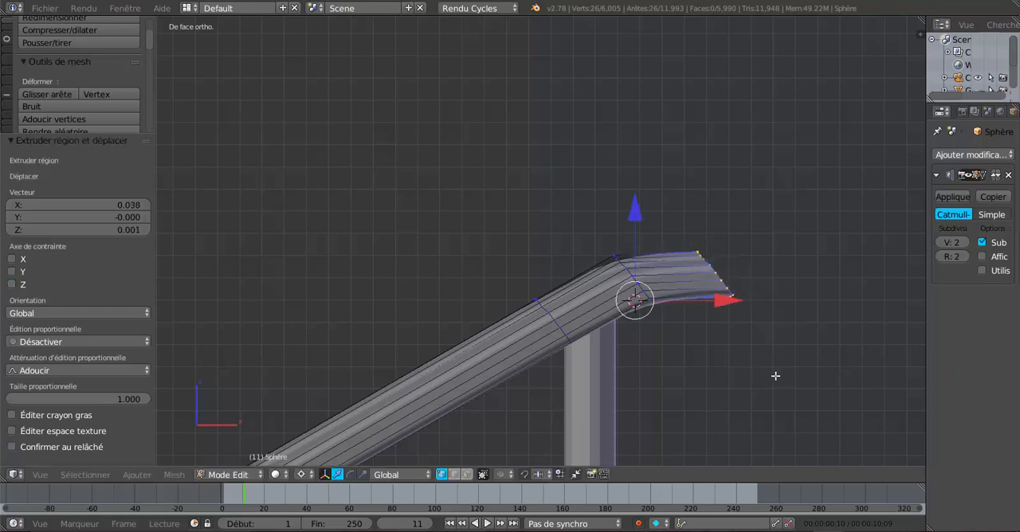
Change the transform pivot point to Barycentre
{"action": "left_click", "coordinate": [802, 342]}
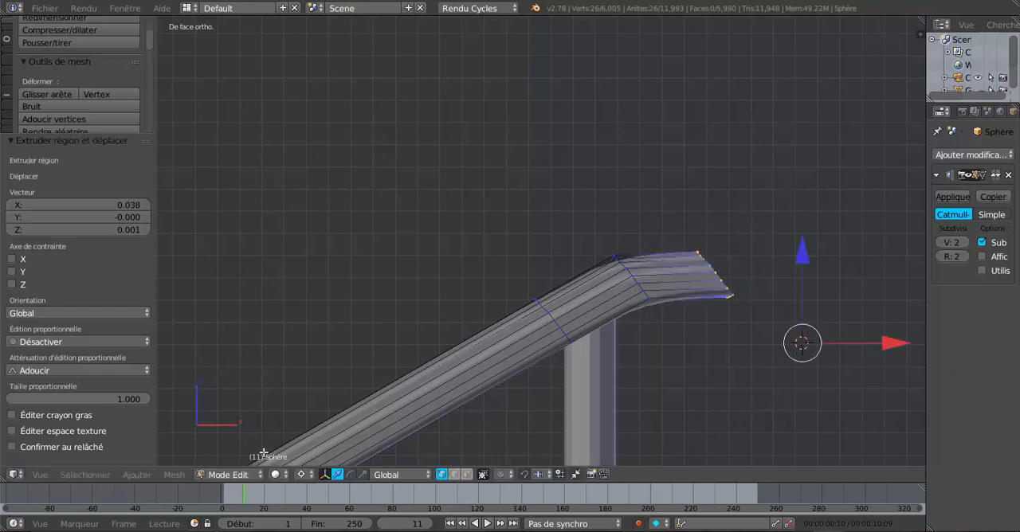
{"action": "left_click", "coordinate": [301, 475]}
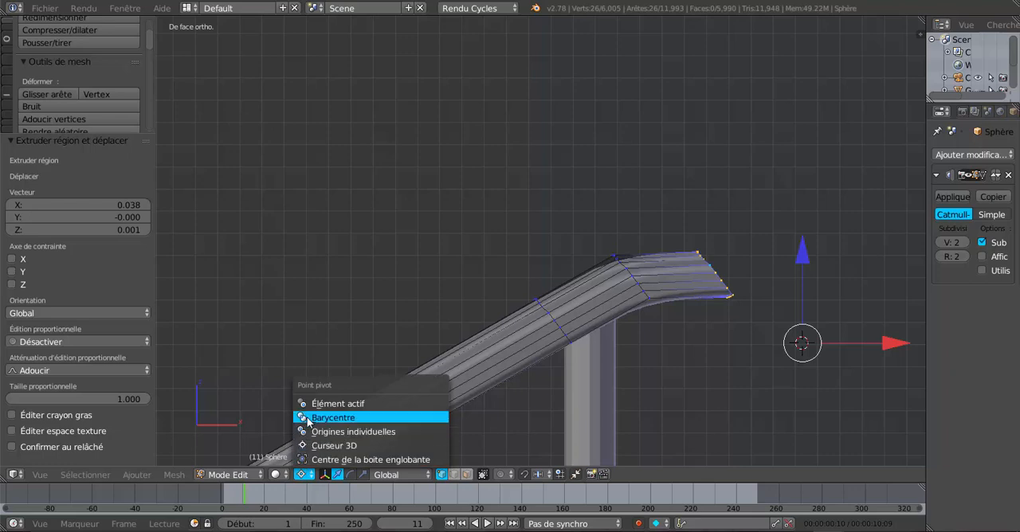
{"action": "left_click", "coordinate": [307, 417]}
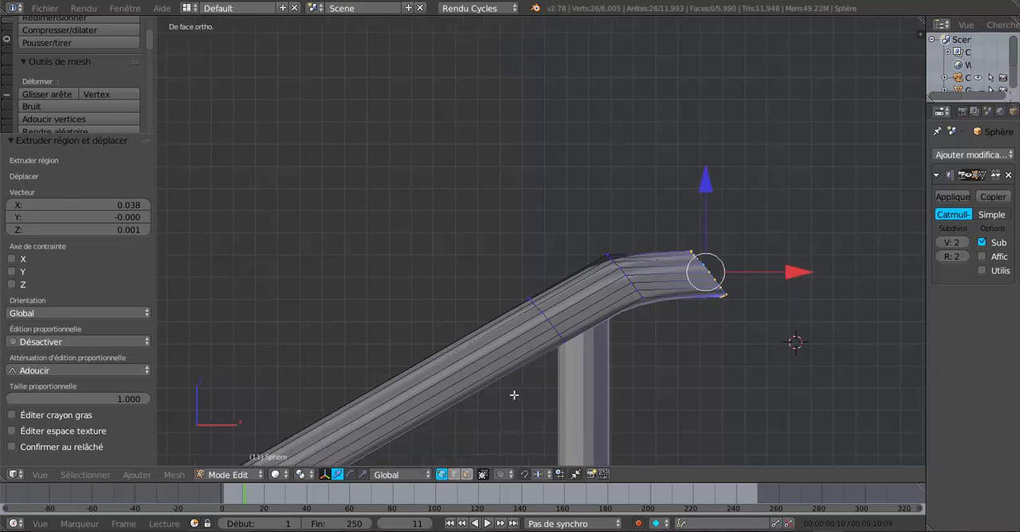
Extrude the rail's upper end loop in place, rotate the new loop 54.61°, and move it 0.035 along X
{"action": "middle_click_drag", "start_coordinate": [514, 395], "coordinate": [504, 389], "text": "shift"}
{"action": "key", "text": "e"}
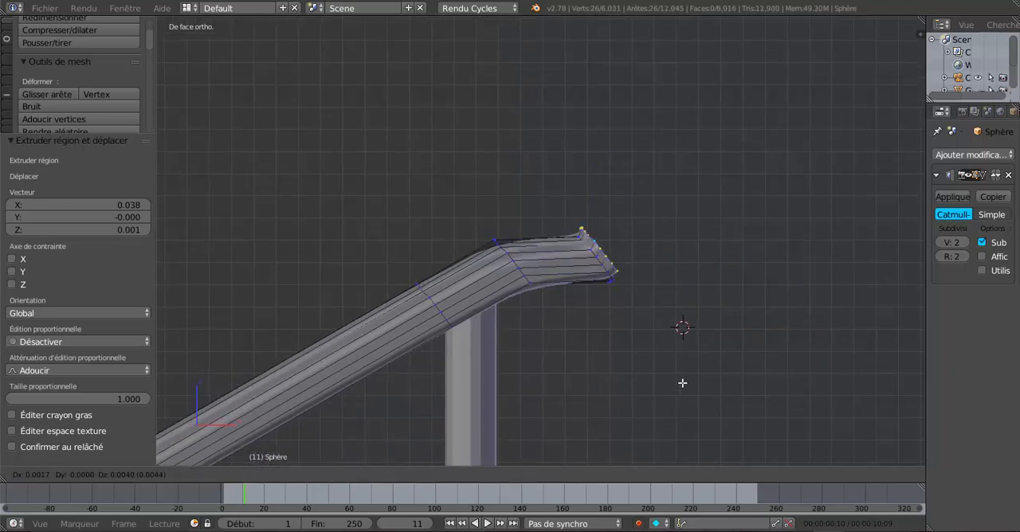
{"action": "right_click", "coordinate": [695, 396]}
{"action": "key", "text": "r"}
{"action": "left_click", "coordinate": [537, 428]}
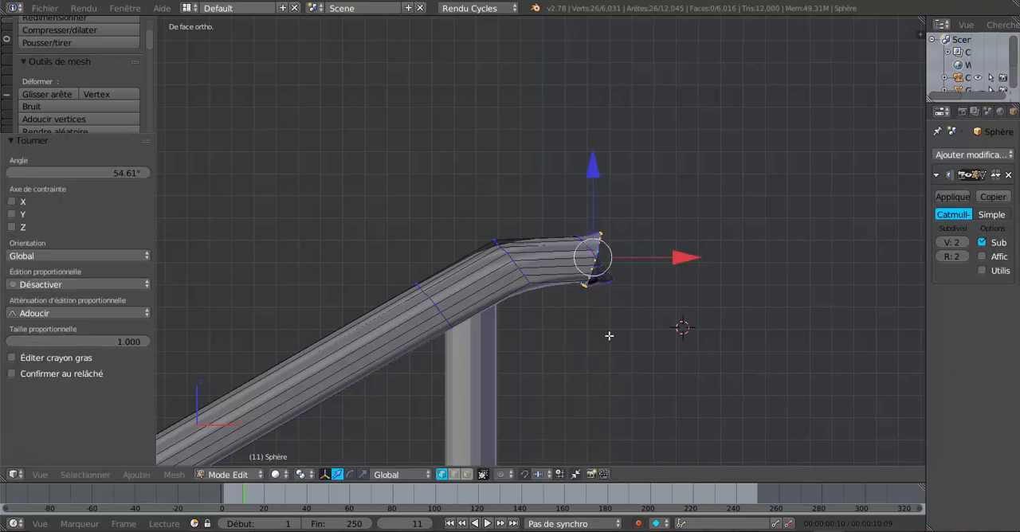
{"action": "key", "text": "g"}
{"action": "key", "text": "x"}
{"action": "left_click", "coordinate": [726, 280]}
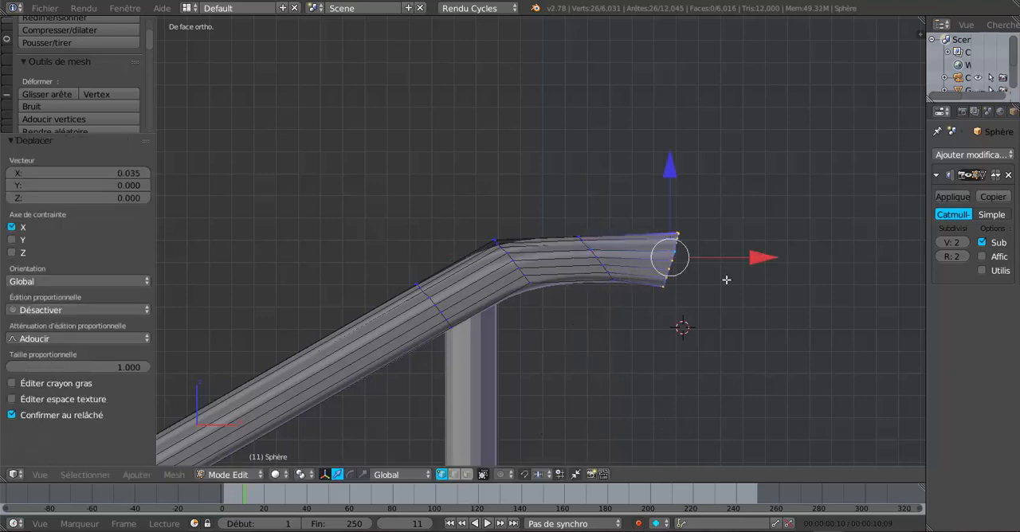
Rotate the loop just before the rail's upper end by 74.678° and the end loop by 17.404°
{"action": "right_click", "coordinate": [597, 262], "text": "alt"}
{"action": "key", "text": "r"}
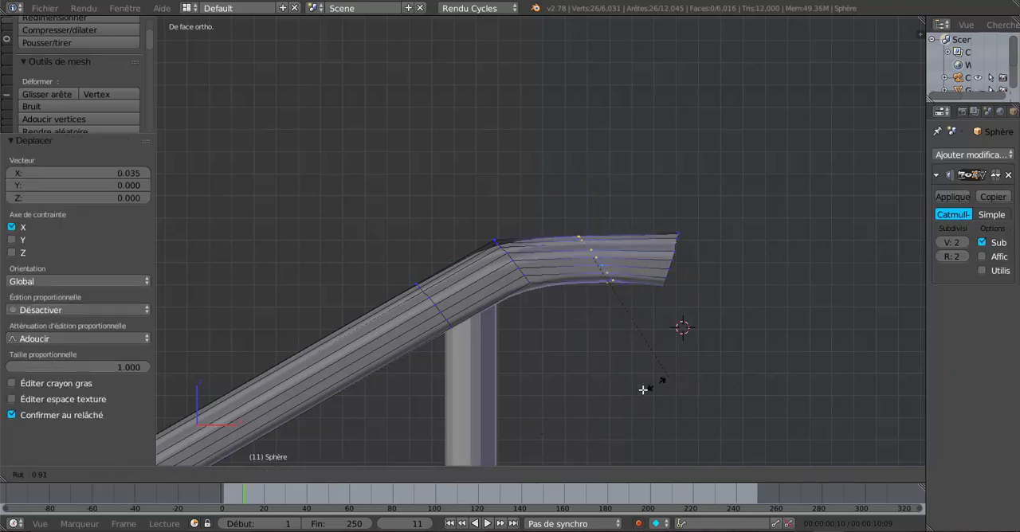
{"action": "left_click", "coordinate": [511, 353]}
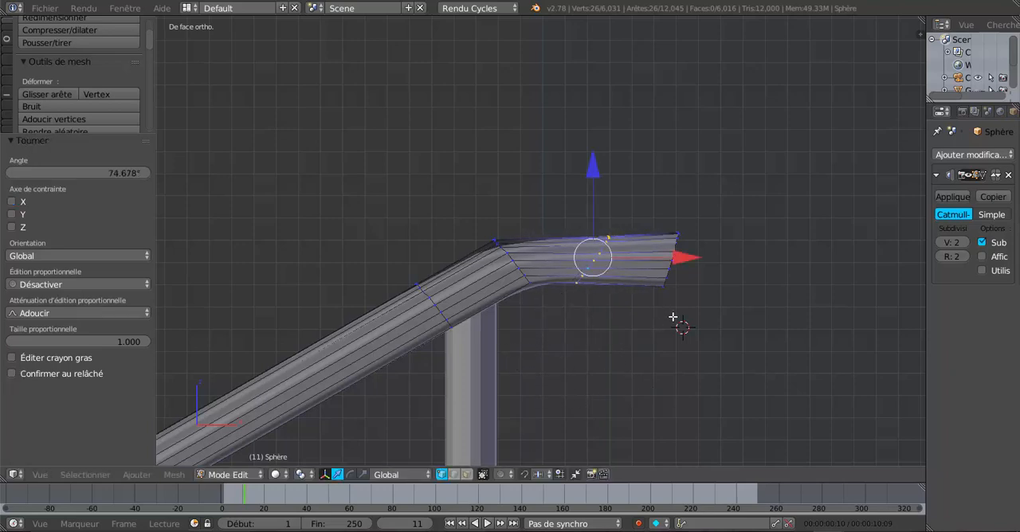
{"action": "right_click", "coordinate": [675, 273], "text": "alt"}
{"action": "scroll", "coordinate": [680, 321], "scroll_direction": "down", "scroll_amount": 3}
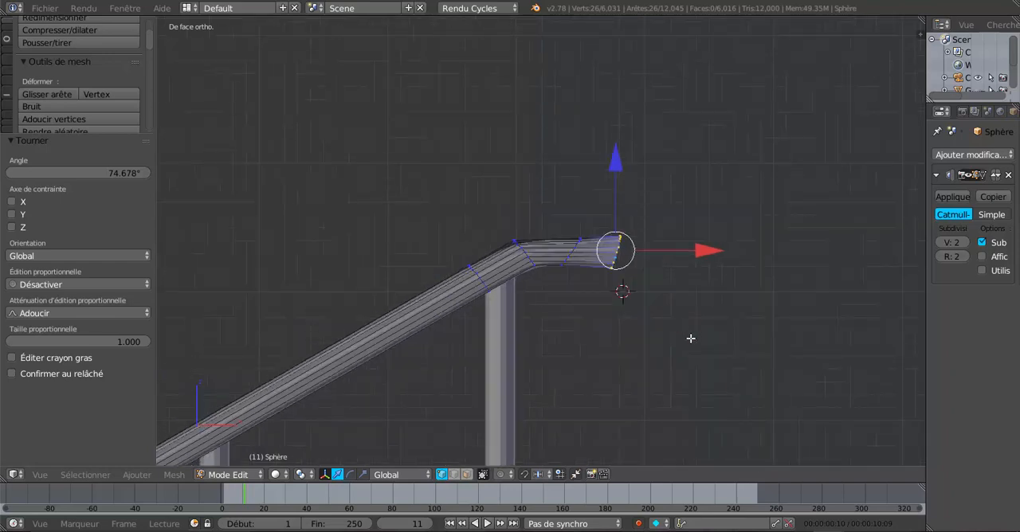
{"action": "key", "text": "r"}
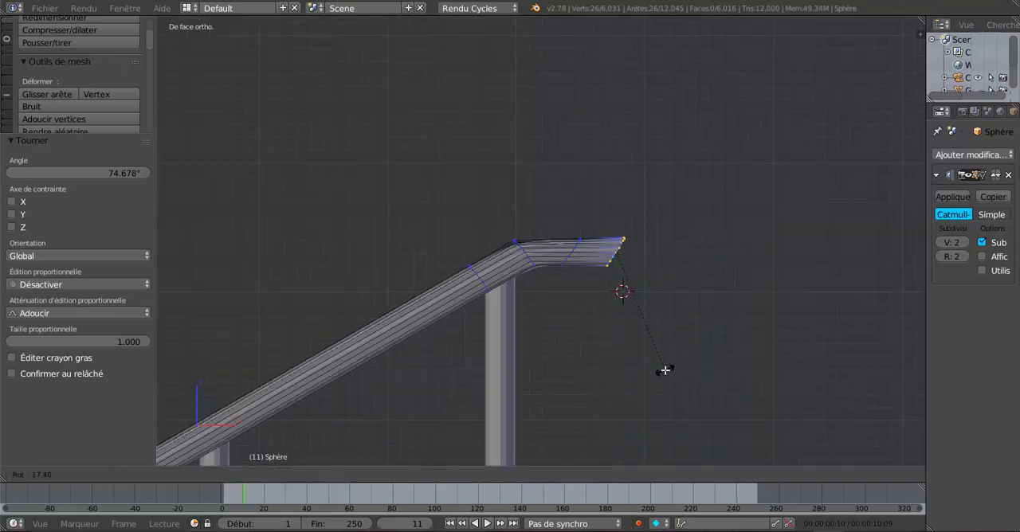
{"action": "left_click", "coordinate": [668, 366]}
Extrude the rail's end loop by 0.030 along X and -0.031 along Z, then rotate the new loop 37.379°
{"action": "key", "text": "e"}
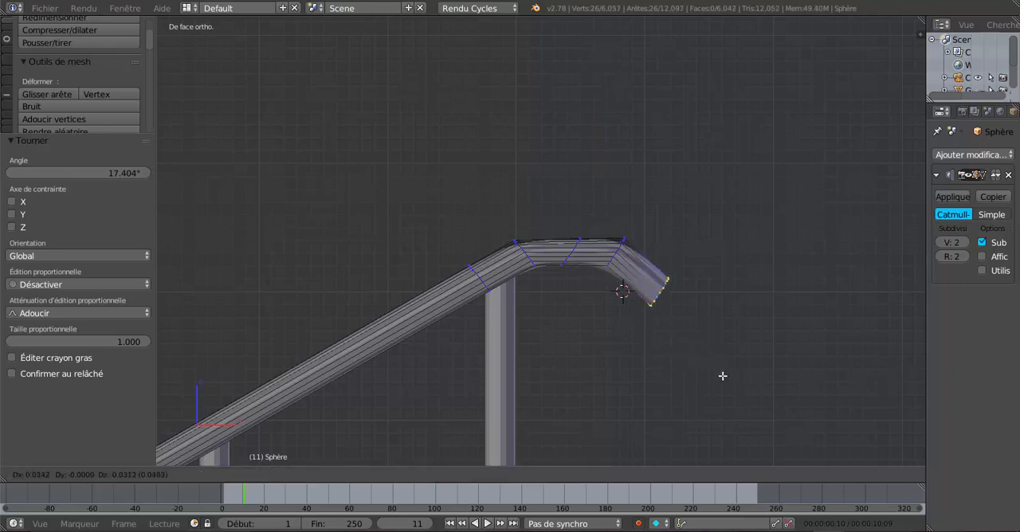
{"action": "left_click", "coordinate": [718, 372]}
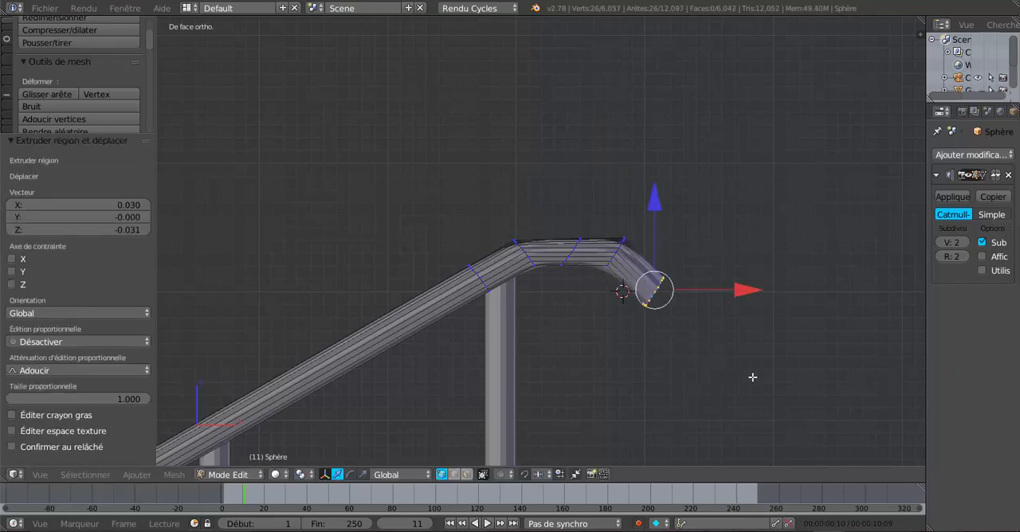
{"action": "key", "text": "r"}
{"action": "left_click", "coordinate": [677, 413]}
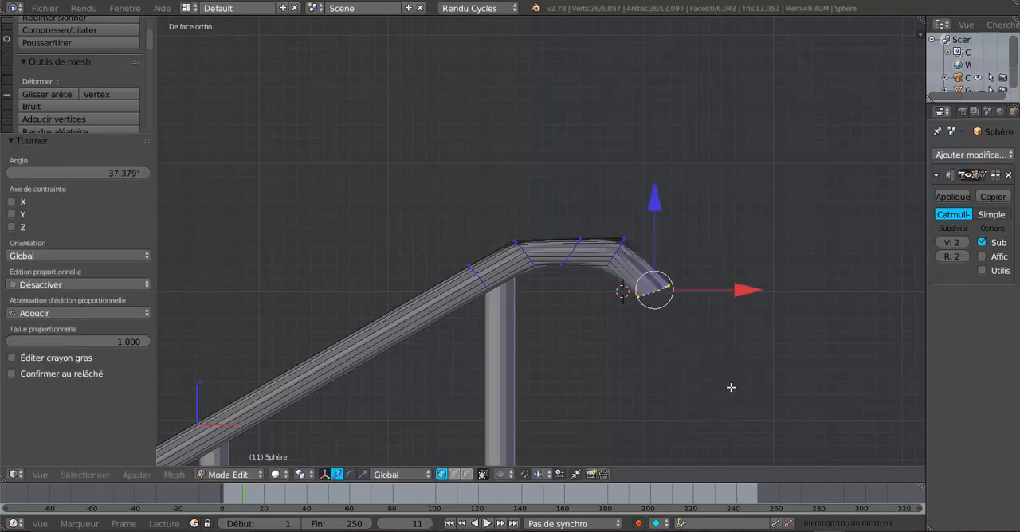
Extrude the downturned end by -0.024 along X and -0.068 along Z, then rotate the new loop 18.271°
{"action": "key", "text": "e"}
{"action": "left_click", "coordinate": [701, 28]}
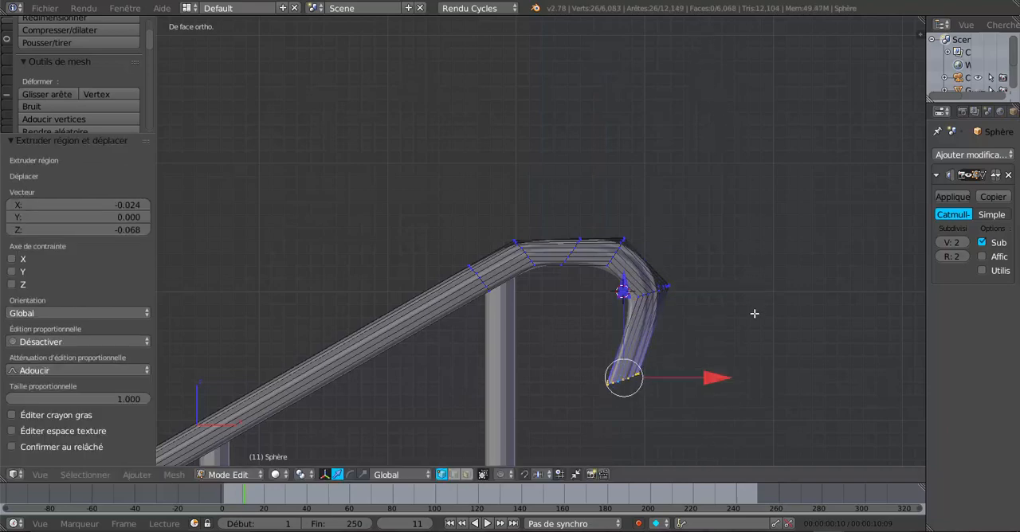
{"action": "key", "text": "r"}
{"action": "left_click", "coordinate": [715, 362]}
Extend the hooked rail end with another extrusion of -0.053 along X and -0.074 along Z
{"action": "scroll", "coordinate": [713, 365], "scroll_direction": "down", "scroll_amount": 4}
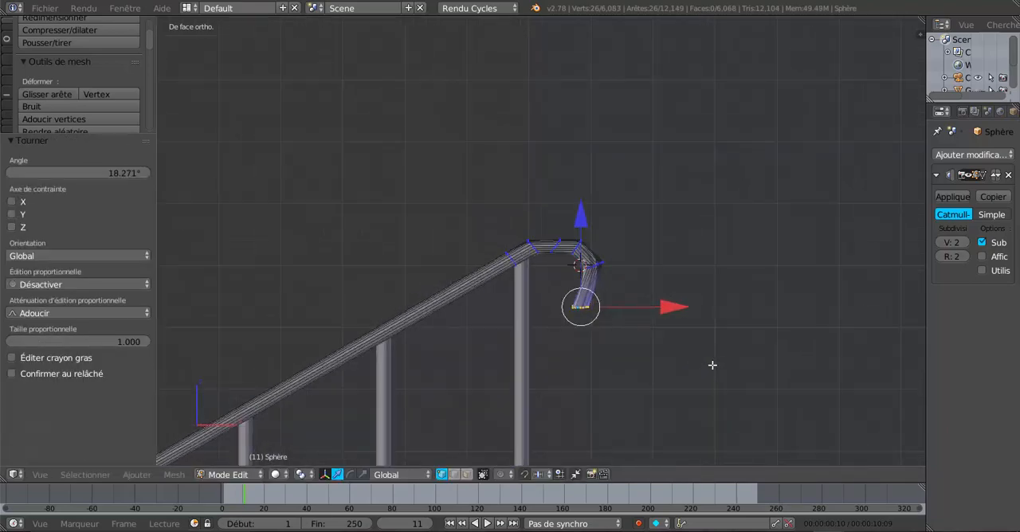
{"action": "key", "text": "e"}
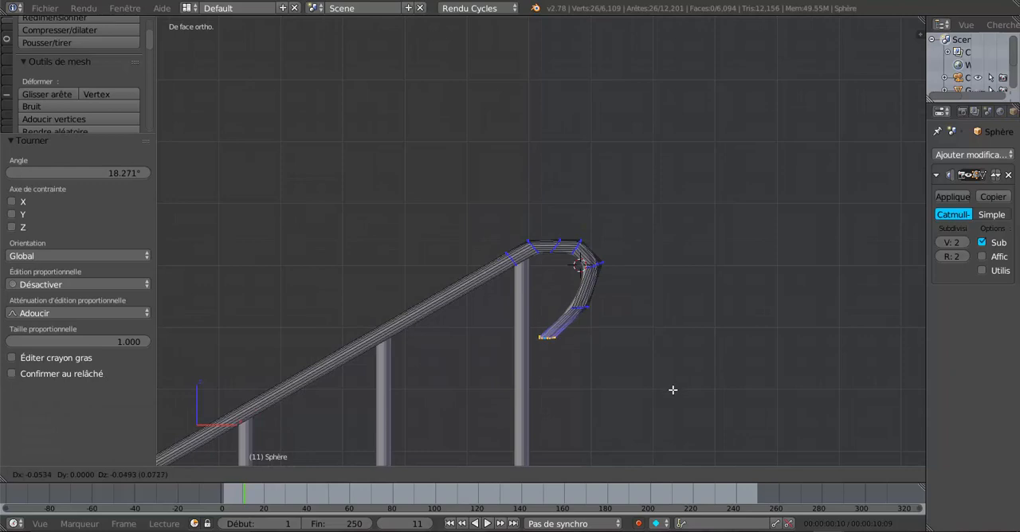
{"action": "left_click", "coordinate": [673, 401]}
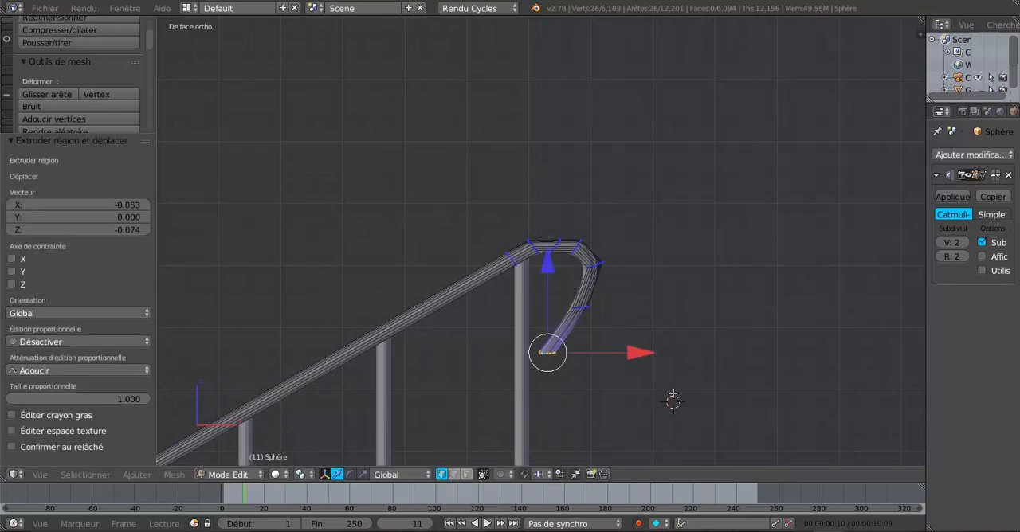
Select the middle edge loop at the crest of the rail's hook and raise it 0.006 along Z
{"action": "scroll", "coordinate": [659, 300], "scroll_direction": "up", "scroll_amount": 2}
{"action": "middle_click_drag", "start_coordinate": [642, 257], "coordinate": [621, 182], "text": "shift"}
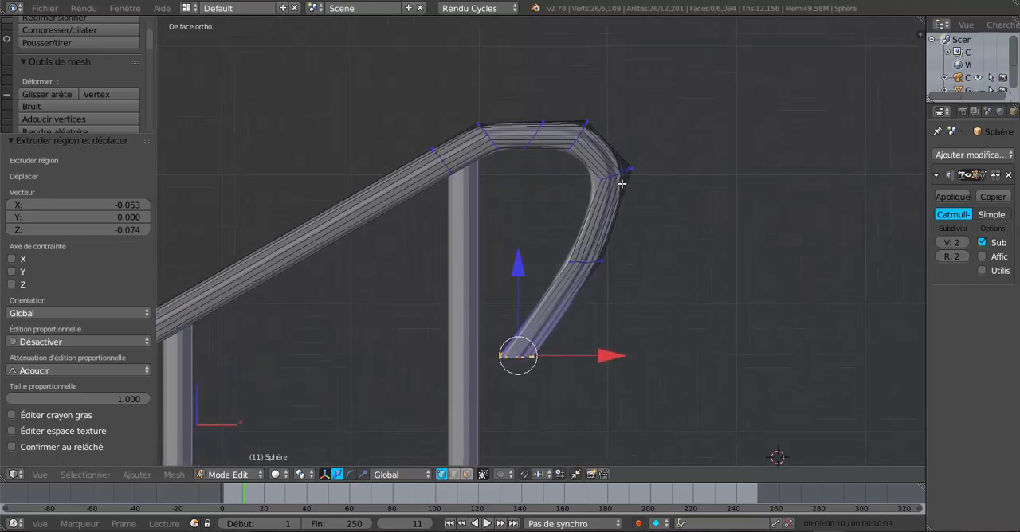
{"action": "right_click", "coordinate": [531, 135], "text": "alt"}
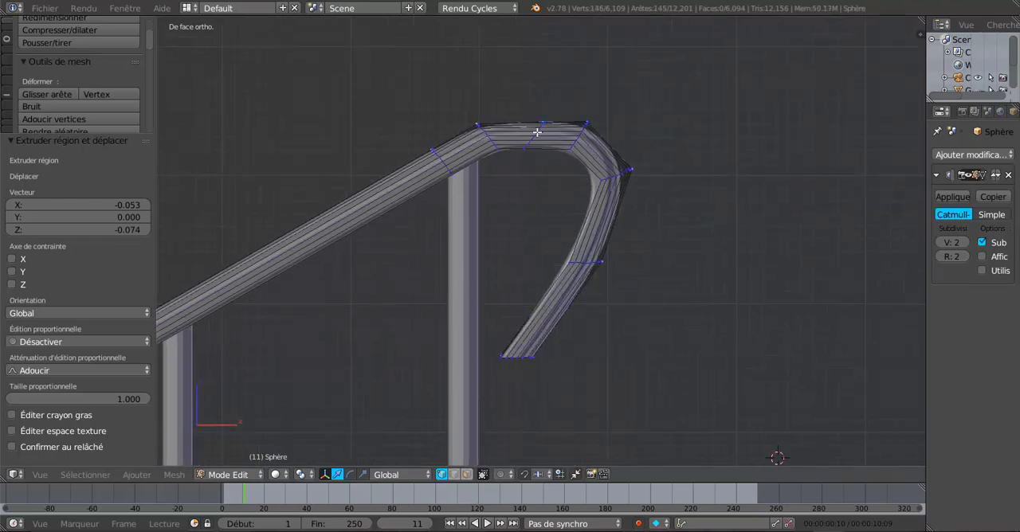
{"action": "right_click", "coordinate": [530, 139], "text": "alt"}
{"action": "left_click_drag", "start_coordinate": [535, 48], "coordinate": [537, 44]}
Select the loop just above the hook's lower end and move it -0.036 along X, -0.021 along Z, and a further -0.006 along X
{"action": "scroll", "coordinate": [645, 232], "scroll_direction": "up", "scroll_amount": 1}
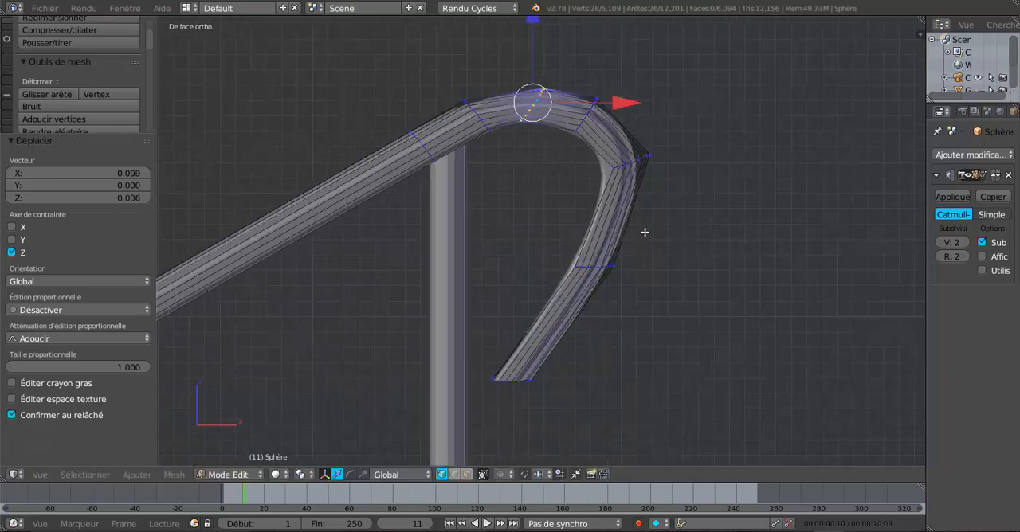
{"action": "right_click", "coordinate": [589, 270], "text": "alt"}
{"action": "key", "text": "g"}
{"action": "key", "text": "x"}
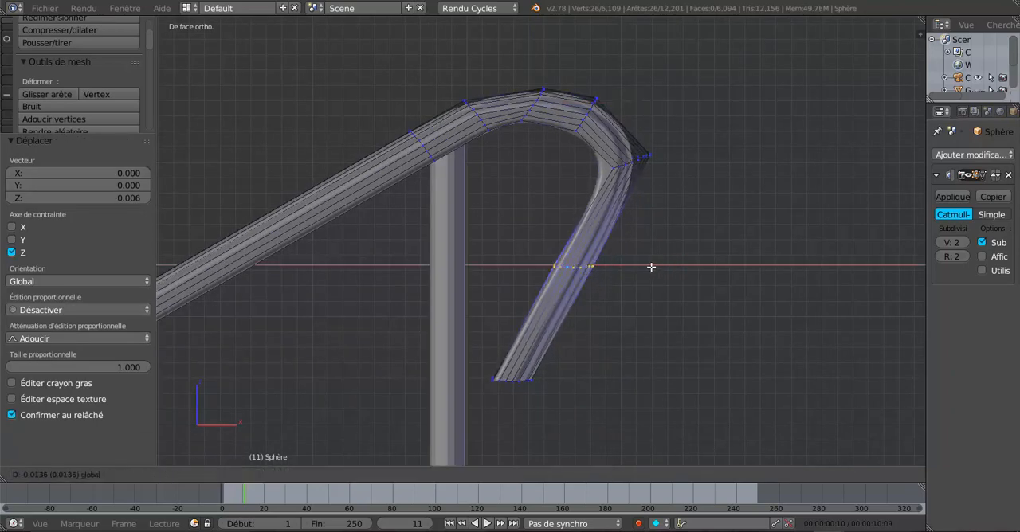
{"action": "left_click", "coordinate": [624, 269]}
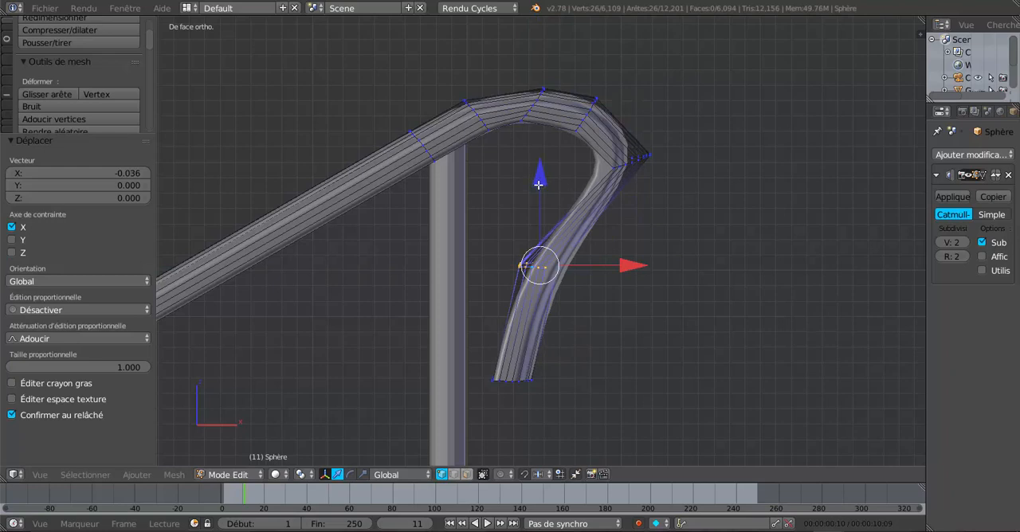
{"action": "left_click_drag", "start_coordinate": [539, 185], "coordinate": [530, 223]}
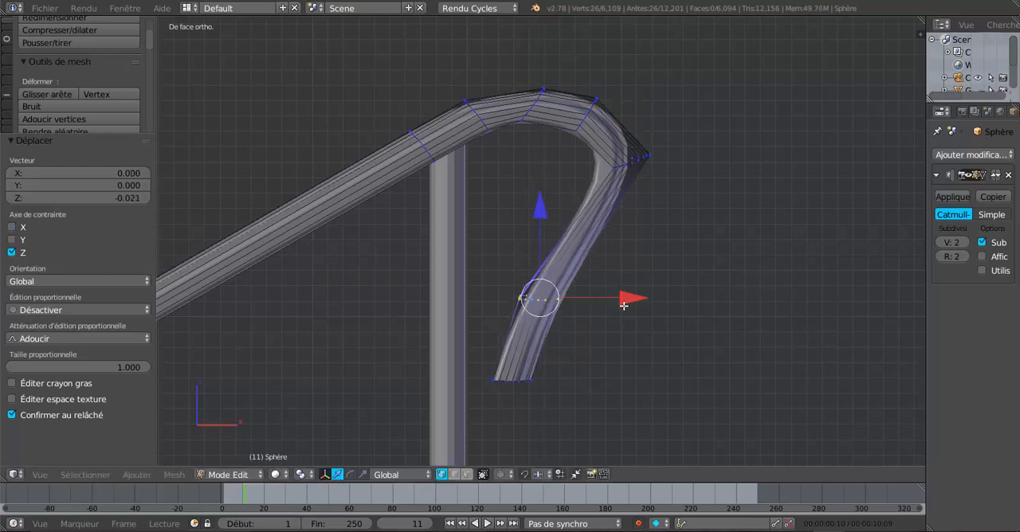
{"action": "mouse_move", "coordinate": [624, 305]}
{"action": "left_mouse_down"}
{"action": "mouse_move", "coordinate": [681, 305]}
{"action": "mouse_move", "coordinate": [618, 301]}
{"action": "left_mouse_up"}
Select the loop at the hook's outermost bend and shift it inward along X and down along Z, finishing with a -0.012 Z move
{"action": "scroll", "coordinate": [619, 218], "scroll_direction": "up", "scroll_amount": 2}
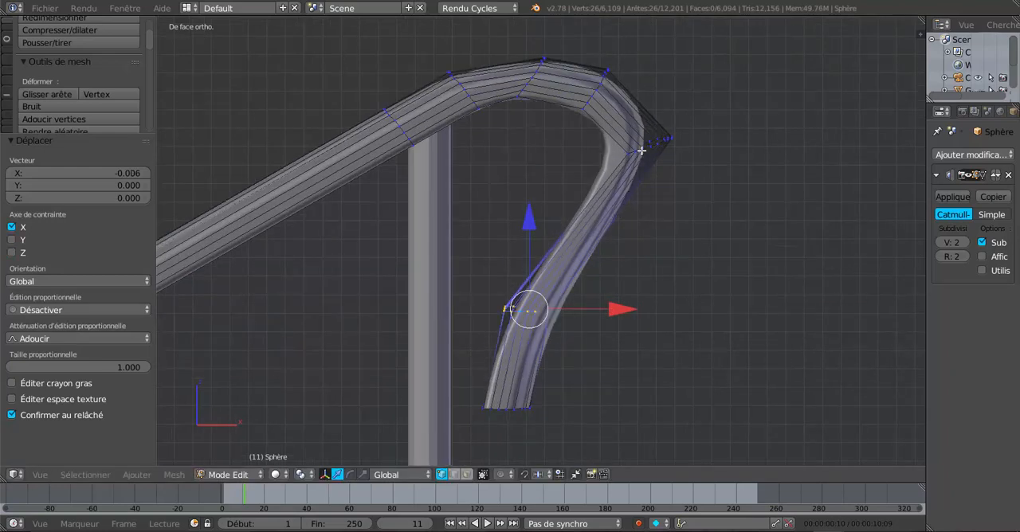
{"action": "right_click", "coordinate": [642, 150], "text": "alt"}
{"action": "right_click", "coordinate": [652, 148], "text": "alt"}
{"action": "right_click", "coordinate": [656, 142], "text": "alt"}
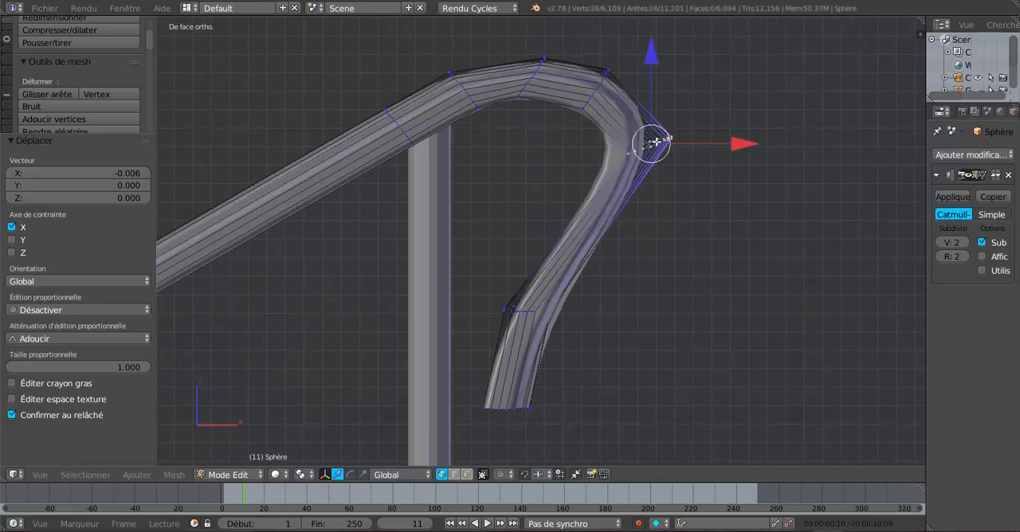
{"action": "left_click_drag", "start_coordinate": [652, 57], "coordinate": [649, 92]}
{"action": "left_click_drag", "start_coordinate": [742, 179], "coordinate": [704, 261]}
{"action": "mouse_move", "coordinate": [631, 87]}
{"action": "left_mouse_down"}
{"action": "mouse_move", "coordinate": [622, 104]}
{"action": "mouse_move", "coordinate": [636, 97]}
{"action": "left_mouse_up"}
Select the loop at the hook's lower end and scale it to 0.740
{"action": "scroll", "coordinate": [609, 302], "scroll_direction": "down", "scroll_amount": 2}
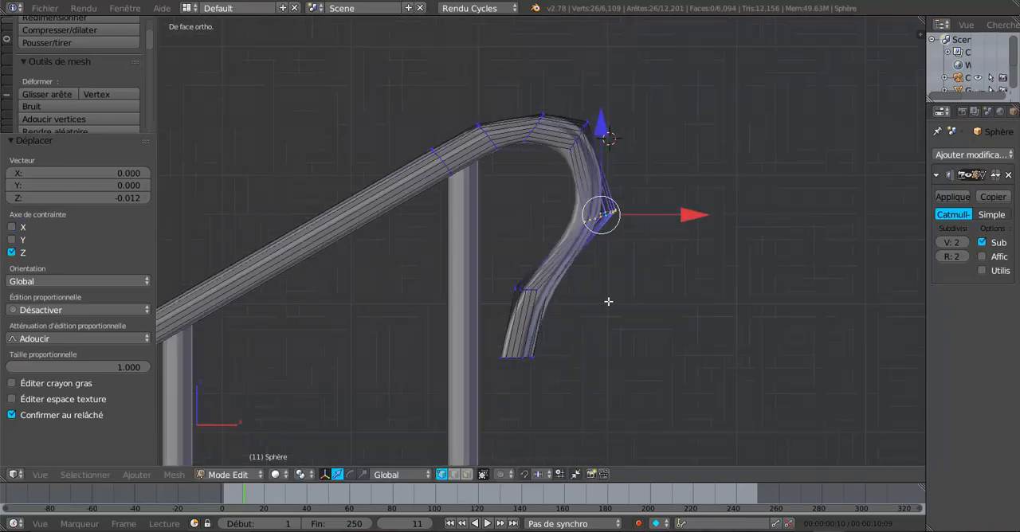
{"action": "middle_click_drag", "start_coordinate": [609, 302], "coordinate": [617, 232], "text": "shift"}
{"action": "scroll", "coordinate": [573, 297], "scroll_direction": "up", "scroll_amount": 2}
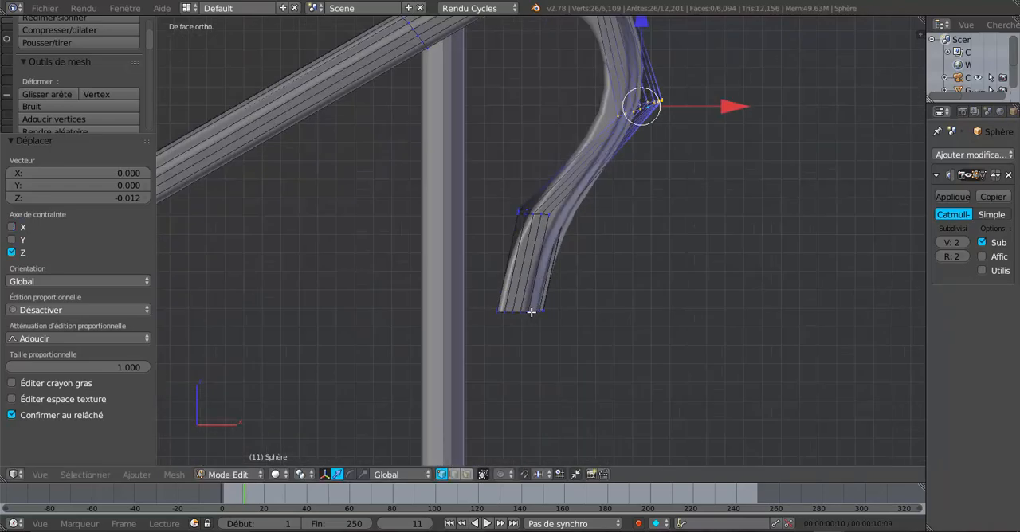
{"action": "scroll", "coordinate": [532, 312], "scroll_direction": "down", "scroll_amount": 6}
{"action": "middle_click_drag", "start_coordinate": [565, 359], "coordinate": [557, 215], "text": "shift"}
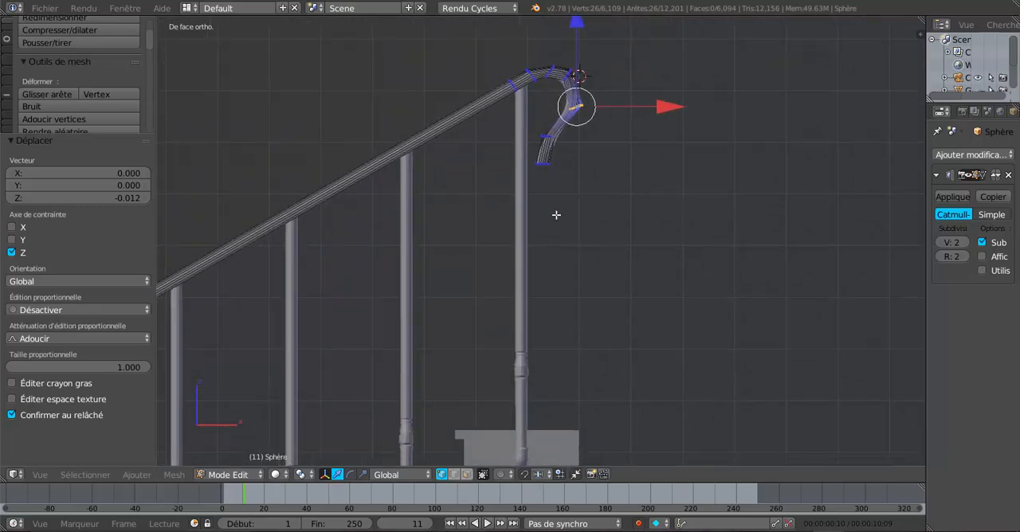
{"action": "scroll", "coordinate": [593, 263], "scroll_direction": "up", "scroll_amount": 4}
{"action": "middle_click_drag", "start_coordinate": [592, 246], "coordinate": [614, 366], "text": "shift"}
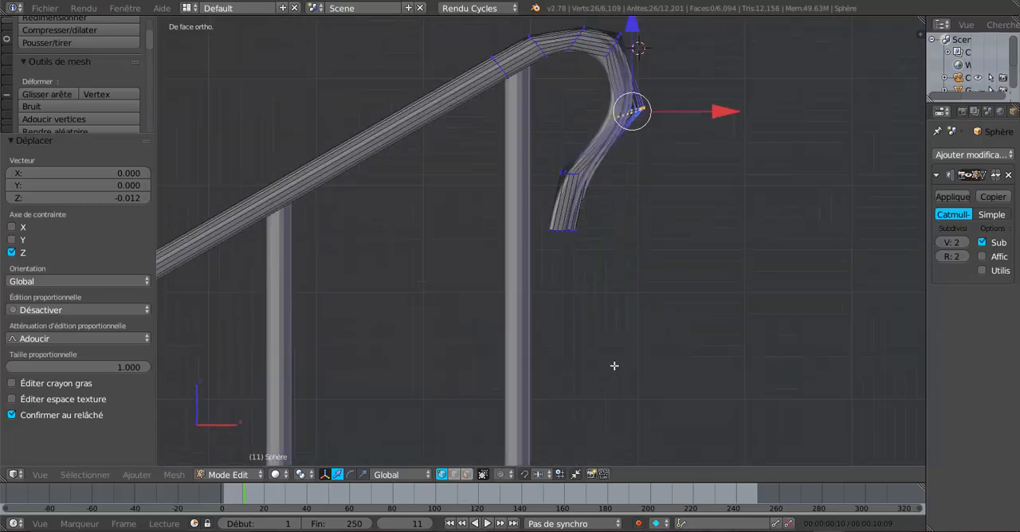
{"action": "scroll", "coordinate": [563, 243], "scroll_direction": "up", "scroll_amount": 3}
{"action": "right_click", "coordinate": [569, 229], "text": "alt"}
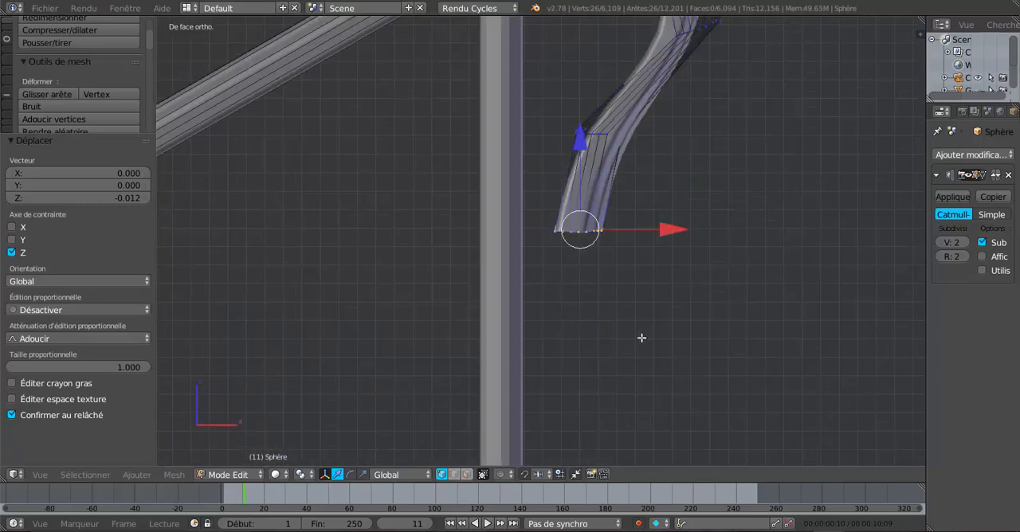
{"action": "key", "text": "s"}
{"action": "left_click", "coordinate": [662, 358]}
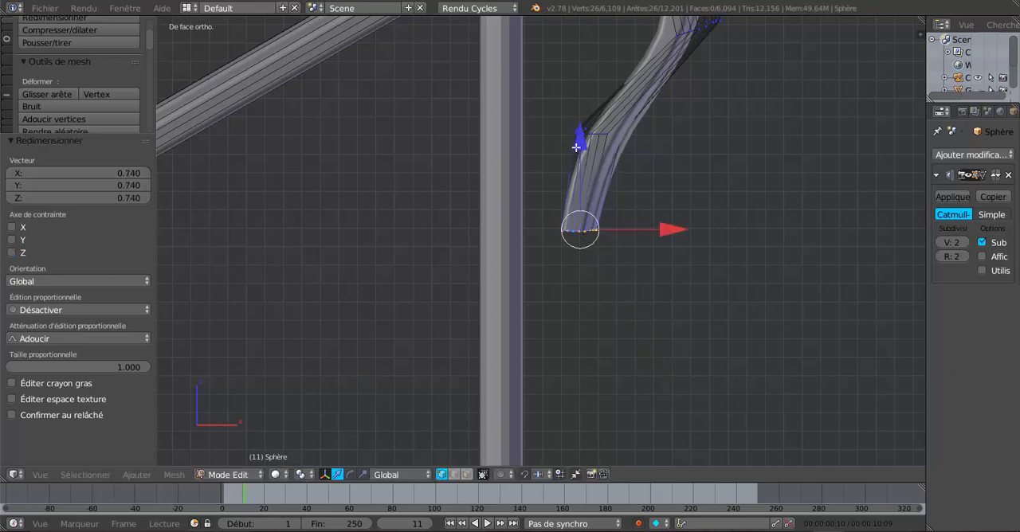
Lower the hook's end loop along Z, including a -0.026 move, and scale it down further
{"action": "left_click_drag", "start_coordinate": [576, 147], "coordinate": [598, 305]}
{"action": "key", "text": "s"}
{"action": "left_click", "coordinate": [679, 401]}
Extrude the hook's end loop downward by 0.008 along X, 0.002 along Y and -0.087 along Z, and return to the front view
{"action": "scroll", "coordinate": [599, 305], "scroll_direction": "down", "scroll_amount": 2}
{"action": "middle_click_drag", "start_coordinate": [606, 353], "coordinate": [631, 178], "text": "shift"}
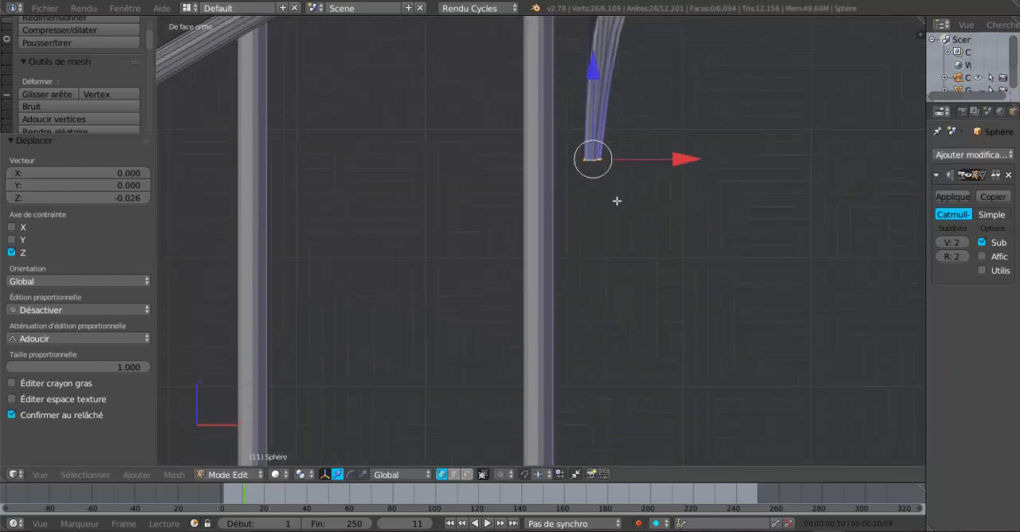
{"action": "scroll", "coordinate": [627, 224], "scroll_direction": "down", "scroll_amount": 4}
{"action": "middle_click_drag", "start_coordinate": [626, 224], "coordinate": [603, 241]}
{"action": "scroll", "coordinate": [603, 239], "scroll_direction": "up", "scroll_amount": 3}
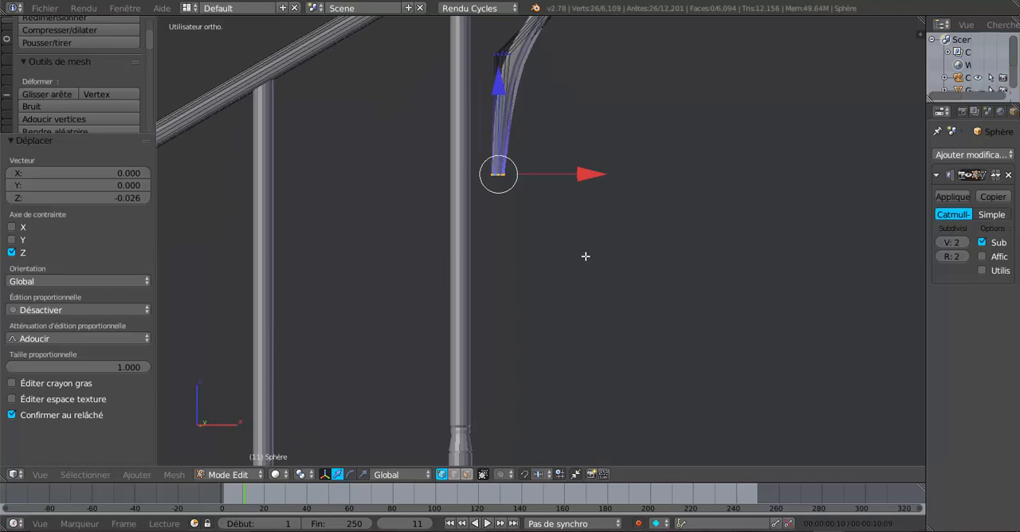
{"action": "key", "text": "e"}
{"action": "left_click", "coordinate": [590, 337]}
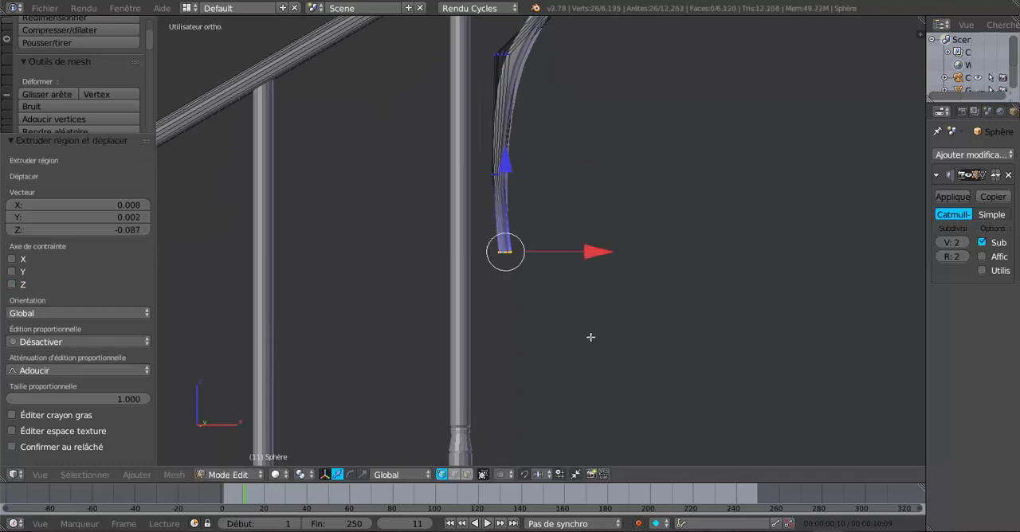
{"action": "key", "text": "KP_1"}
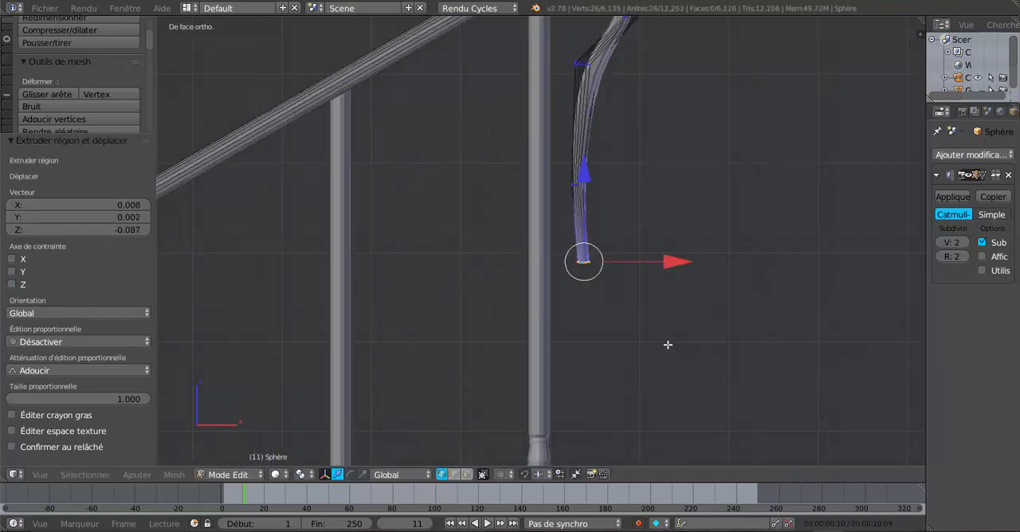
Extrude the hook's end loop by 0.053 along X and -0.086 along Z, and rotate it -35.574°
{"action": "key", "text": "e"}
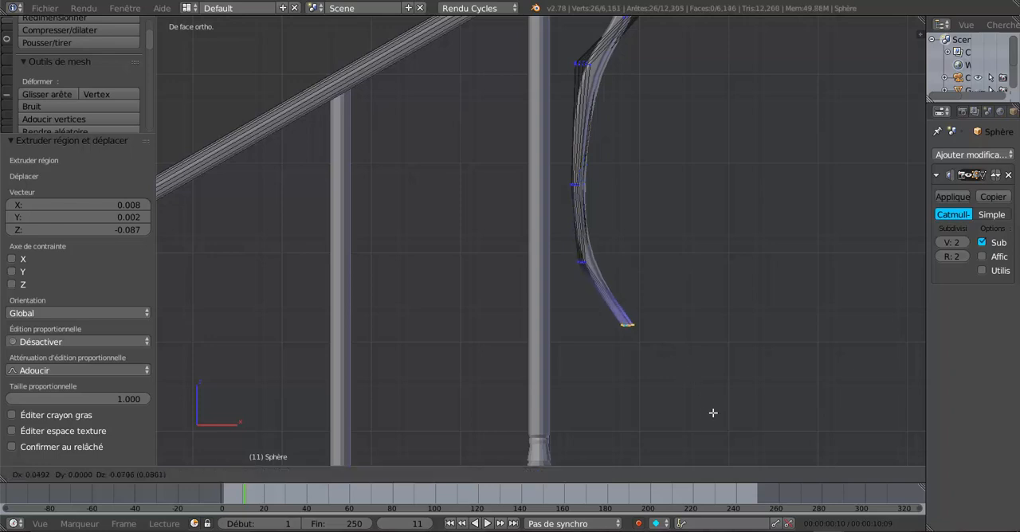
{"action": "left_click", "coordinate": [721, 416]}
{"action": "key", "text": "r"}
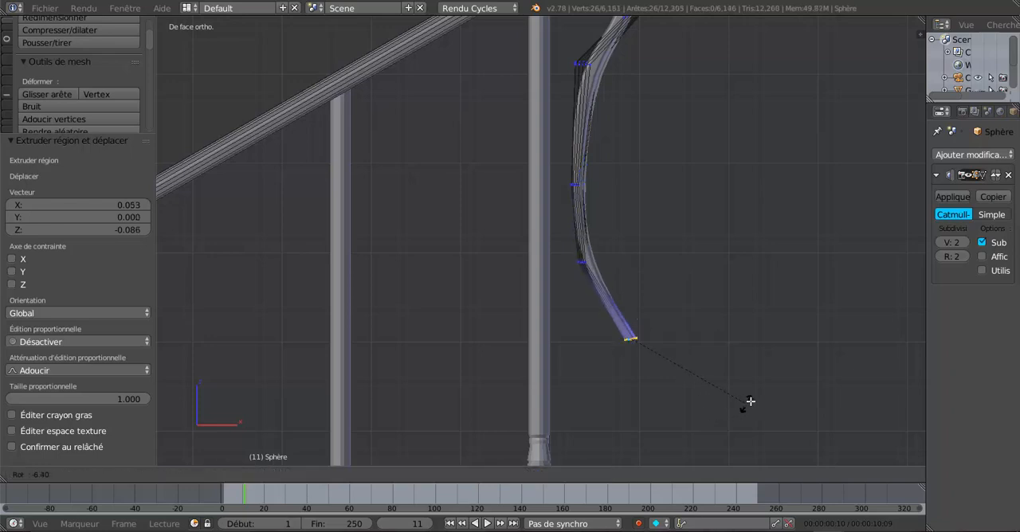
{"action": "left_click", "coordinate": [761, 352]}
{"action": "scroll", "coordinate": [761, 352], "scroll_direction": "down", "scroll_amount": 2}
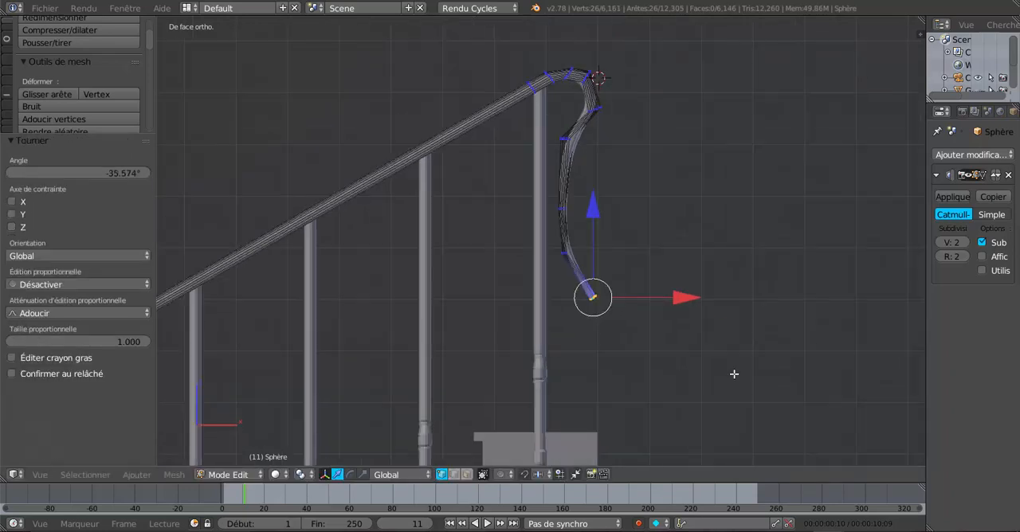
Move the hook's end loop -0.023 along X and rotate it 31.305°
{"action": "left_click_drag", "start_coordinate": [679, 303], "coordinate": [667, 302]}
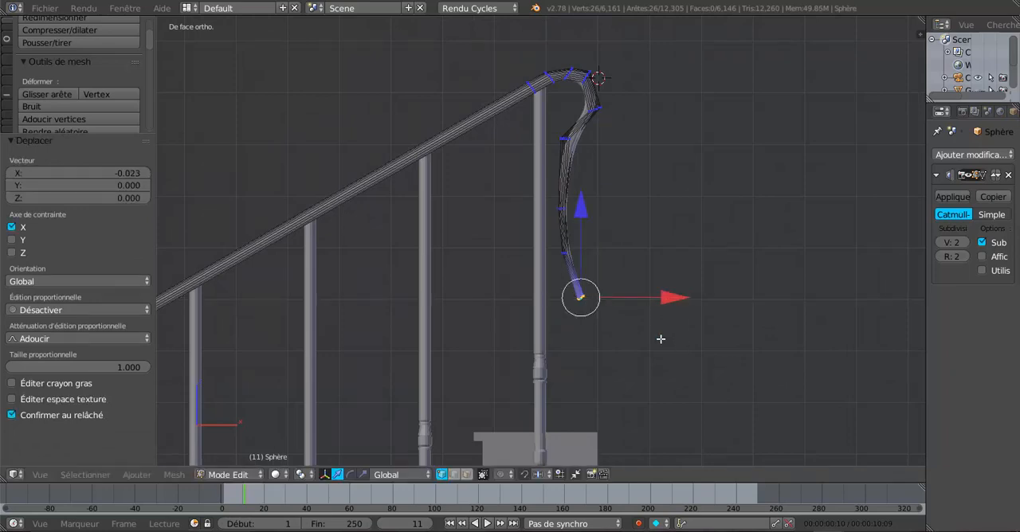
{"action": "scroll", "coordinate": [660, 340], "scroll_direction": "up", "scroll_amount": 2}
{"action": "key", "text": "r"}
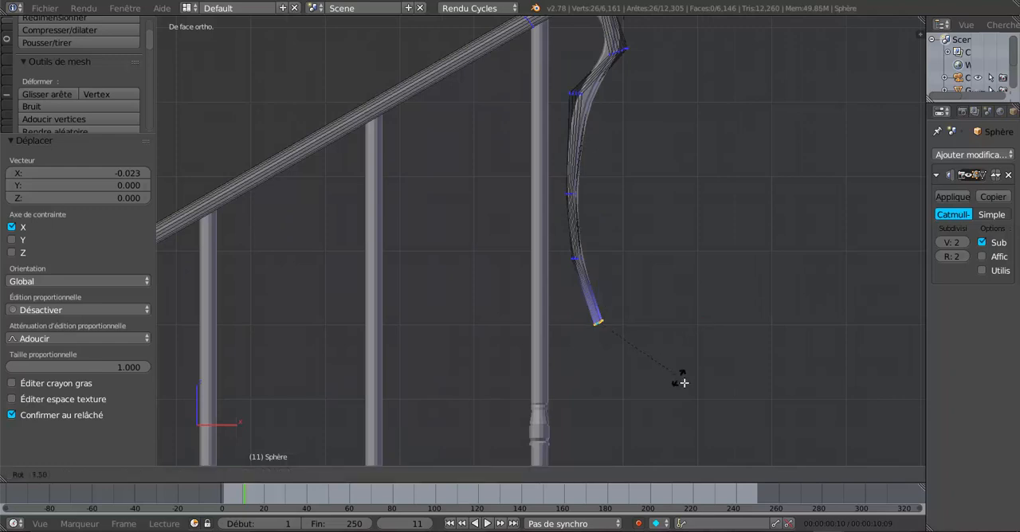
{"action": "left_click", "coordinate": [660, 421]}
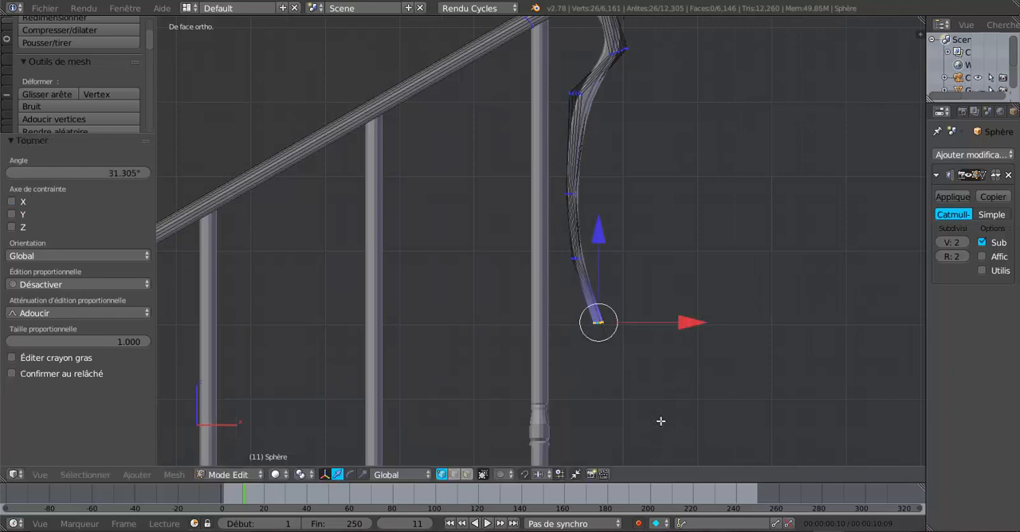
Extrude the end loop 0.009 along X and -0.047 along Z, rotate it 29.3° and shift it -0.017 along X
{"action": "key", "text": "e"}
{"action": "left_click", "coordinate": [668, 444]}
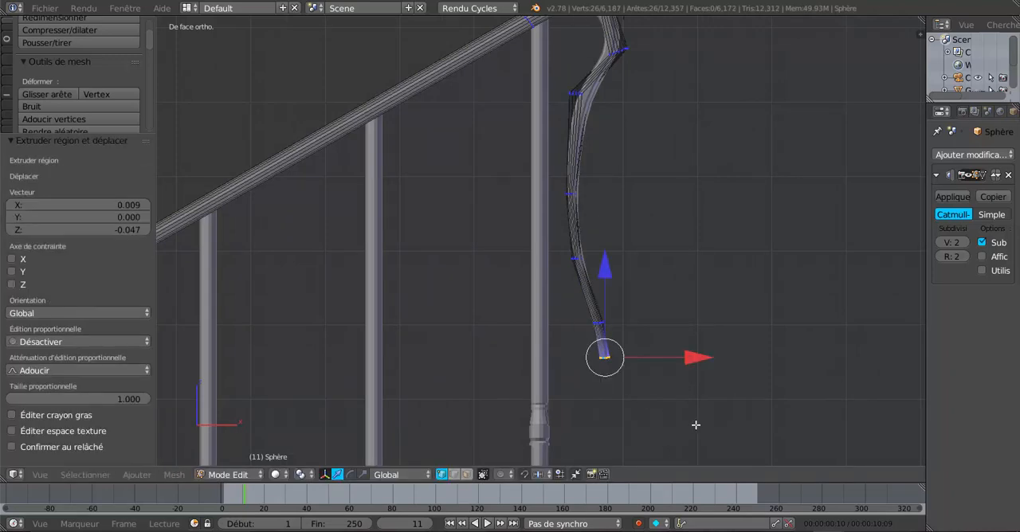
{"action": "key", "text": "r"}
{"action": "left_click", "coordinate": [648, 463]}
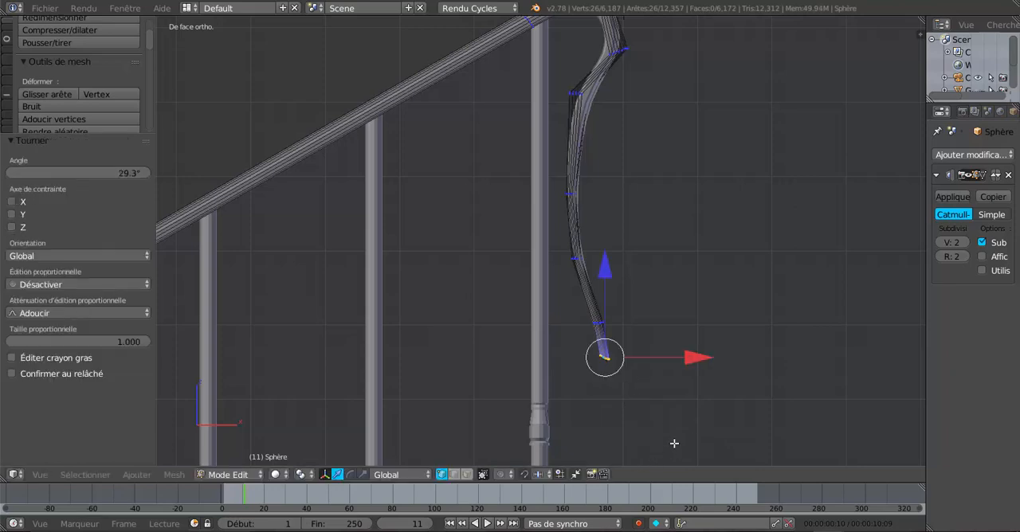
{"action": "left_click_drag", "start_coordinate": [692, 364], "coordinate": [681, 371]}
Extrude the end loop -0.027 along X and -0.020 along Z, rotate it 64.712° and shift it slightly toward the baluster along X
{"action": "key", "text": "e"}
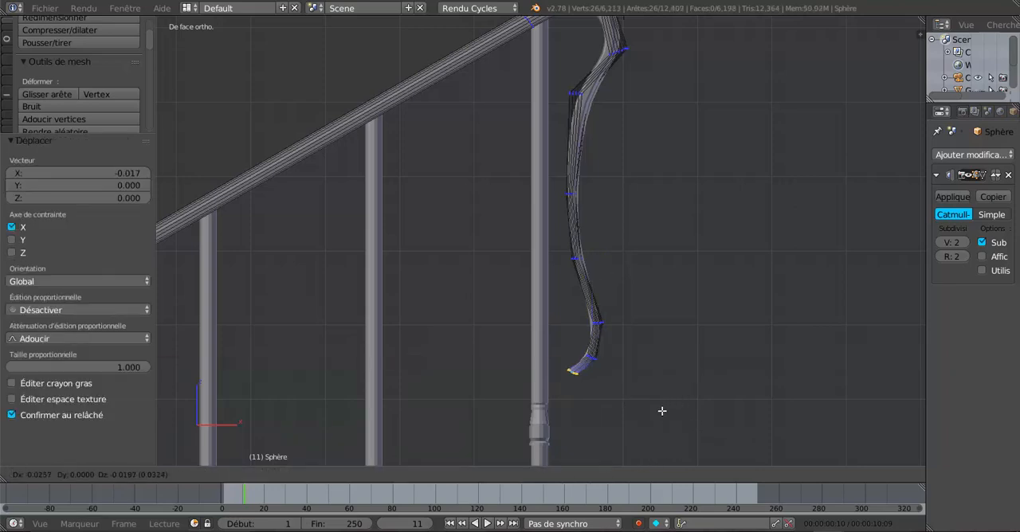
{"action": "left_click", "coordinate": [662, 410]}
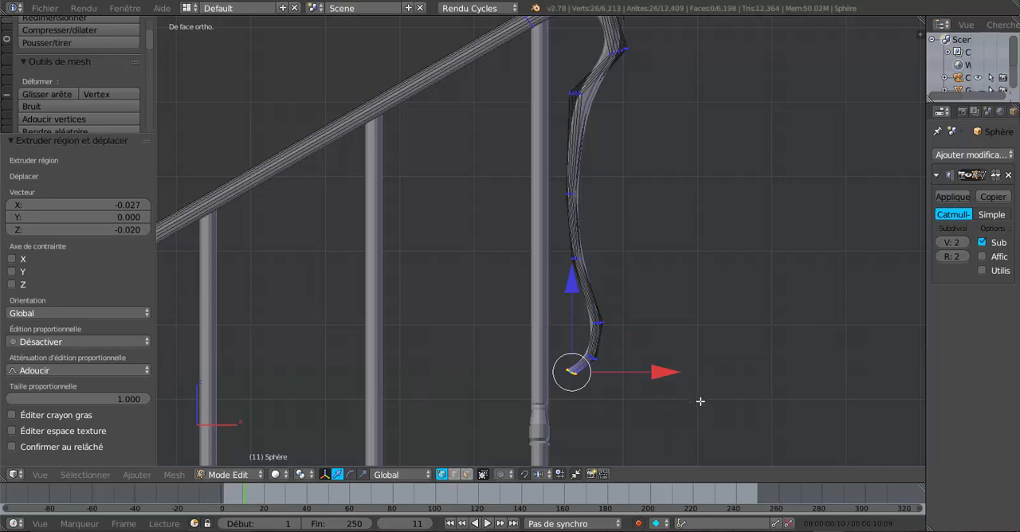
{"action": "key", "text": "r"}
{"action": "left_click", "coordinate": [590, 429]}
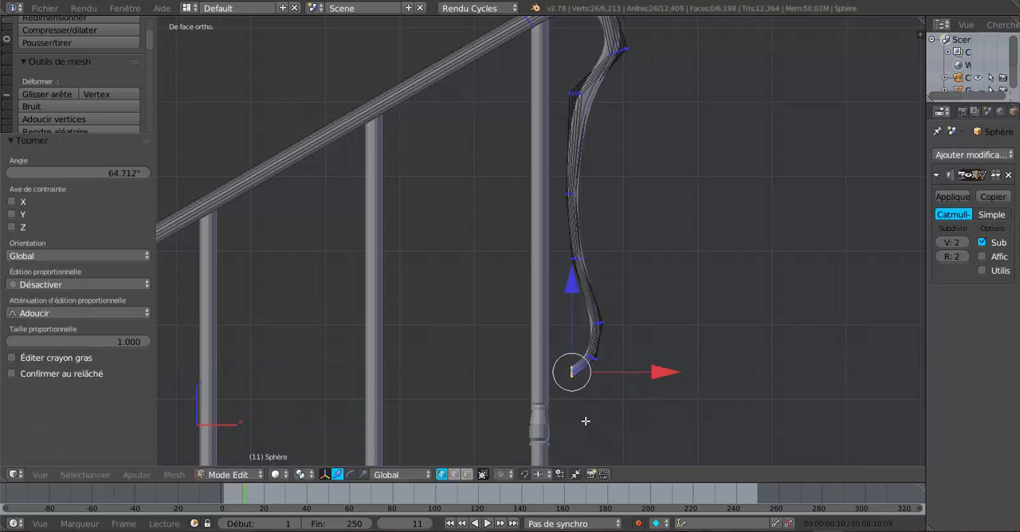
{"action": "key", "text": "g"}
{"action": "key", "text": "x"}
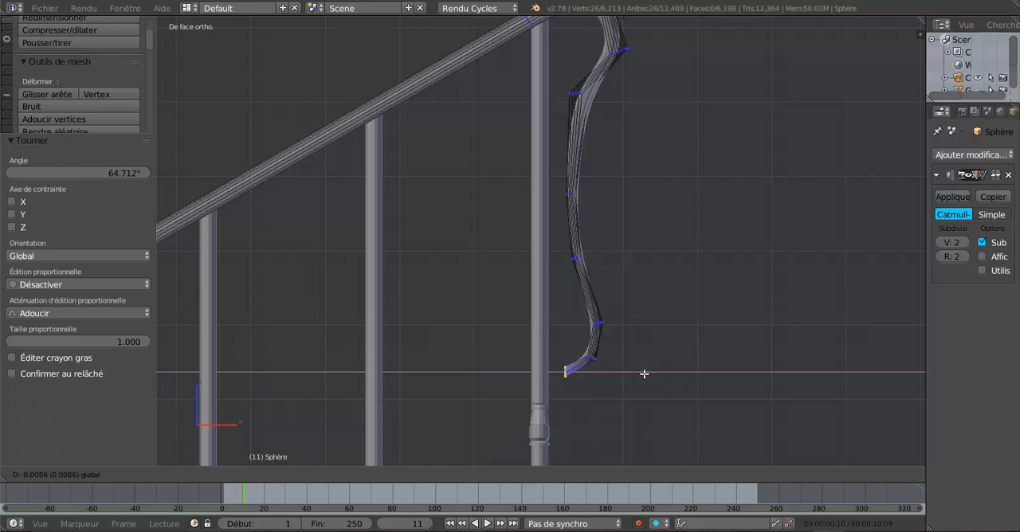
{"action": "left_click", "coordinate": [647, 372]}
Extrude the end loop upward by -0.025 along X and 0.021 along Z, and rotate it 79.537°
{"action": "key", "text": "g"}
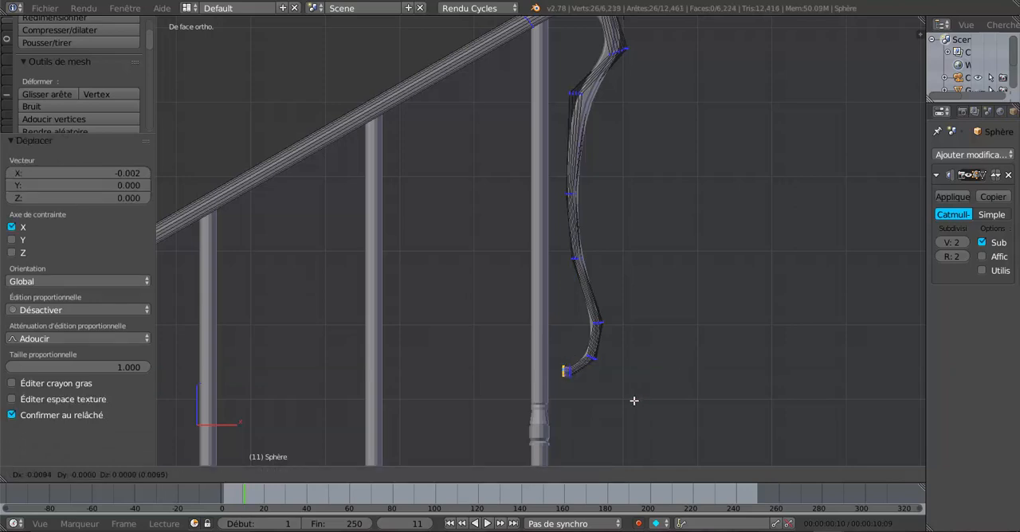
{"action": "left_click", "coordinate": [624, 387]}
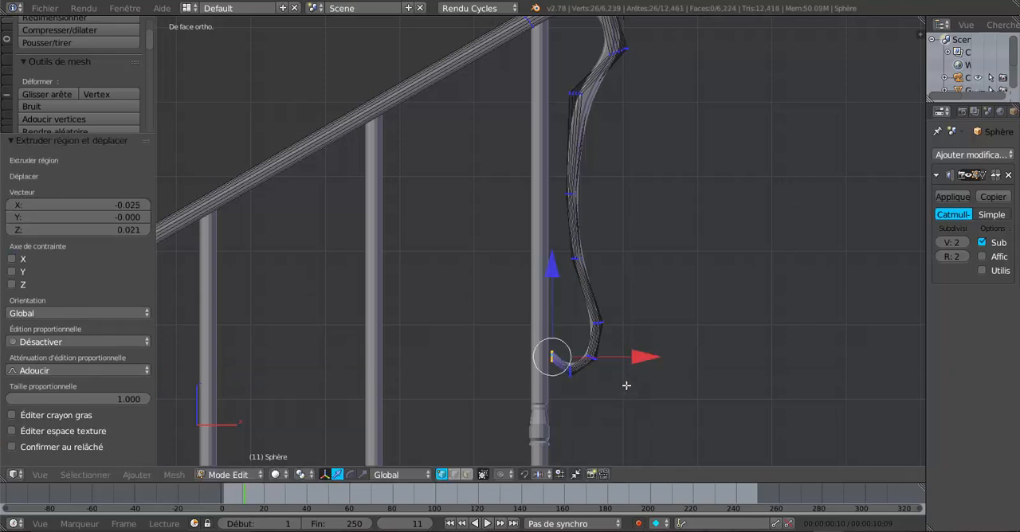
{"action": "key", "text": "r"}
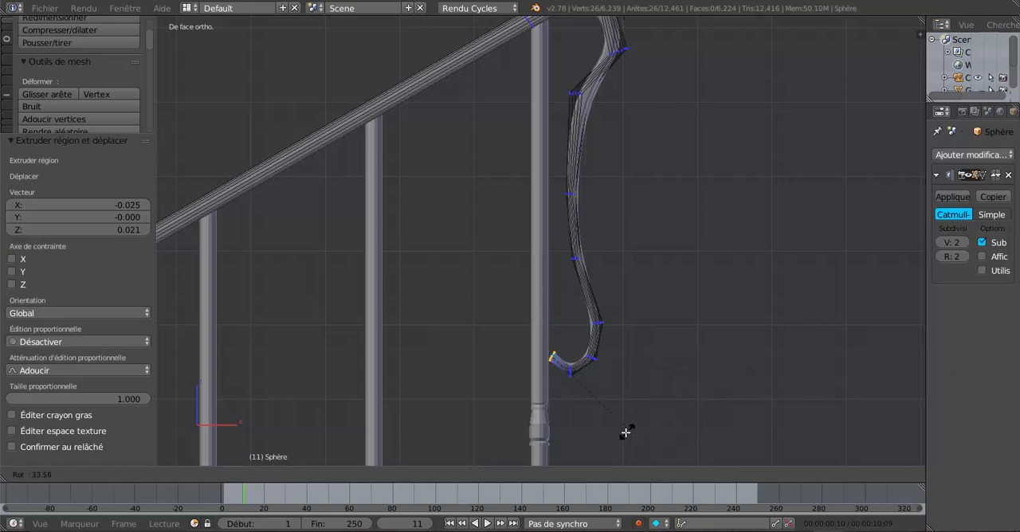
{"action": "left_click", "coordinate": [562, 445]}
Extrude the curl's end loop -0.005 along X and 0.027 along Z, and rotate it 40.873°
{"action": "key", "text": "g"}
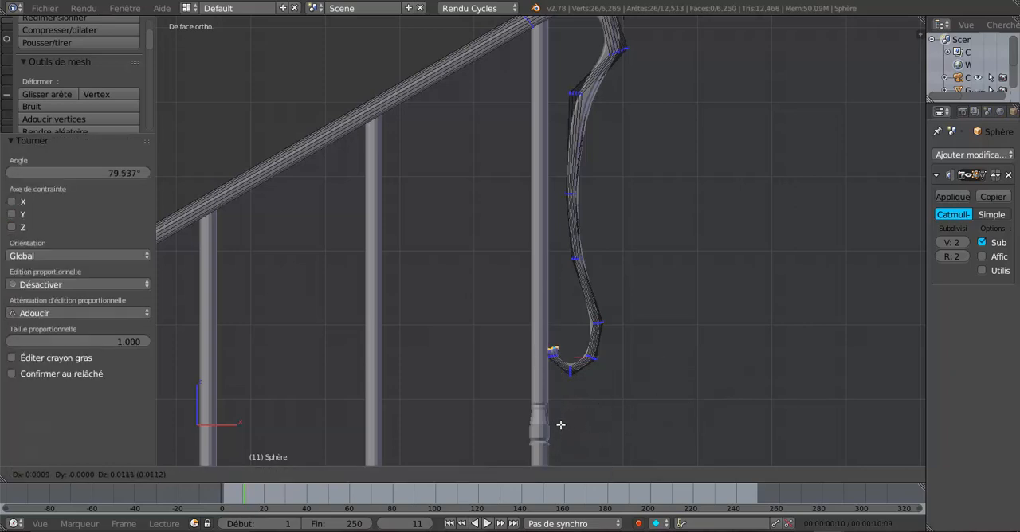
{"action": "left_click", "coordinate": [561, 417]}
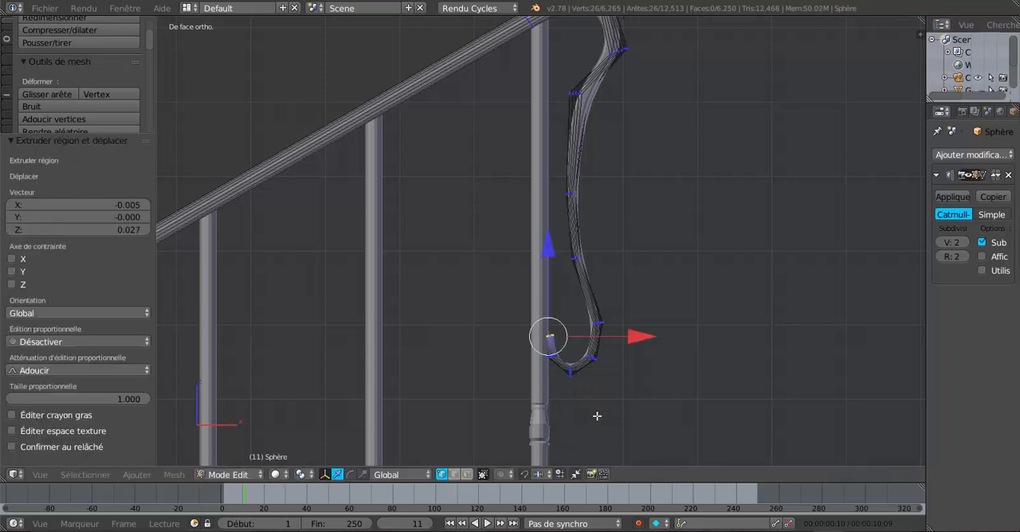
{"action": "key", "text": "r"}
{"action": "left_click", "coordinate": [586, 445]}
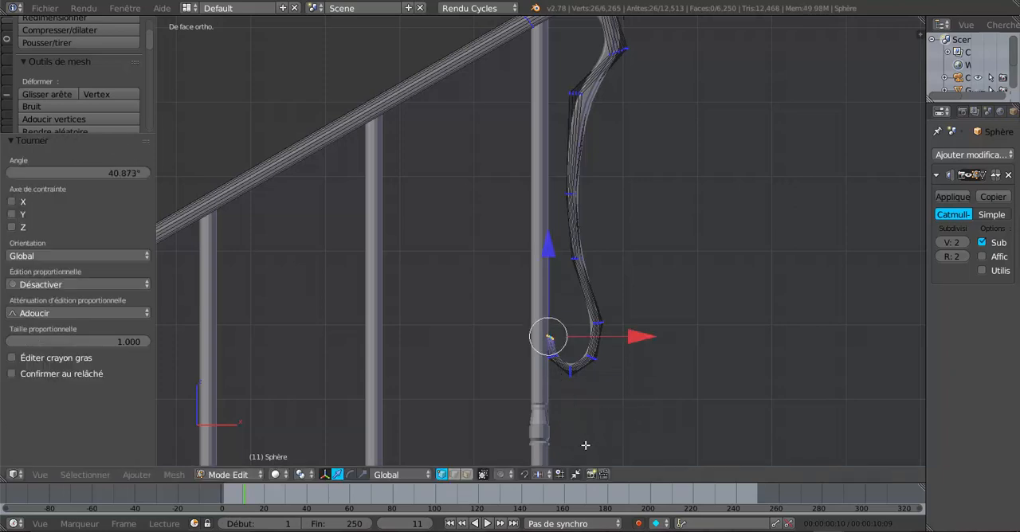
Extrude the curl's end loop inward by 0.016 along X and 0.019 along Z, and rotate it 47.197°
{"action": "key", "text": "e"}
{"action": "left_click", "coordinate": [591, 409]}
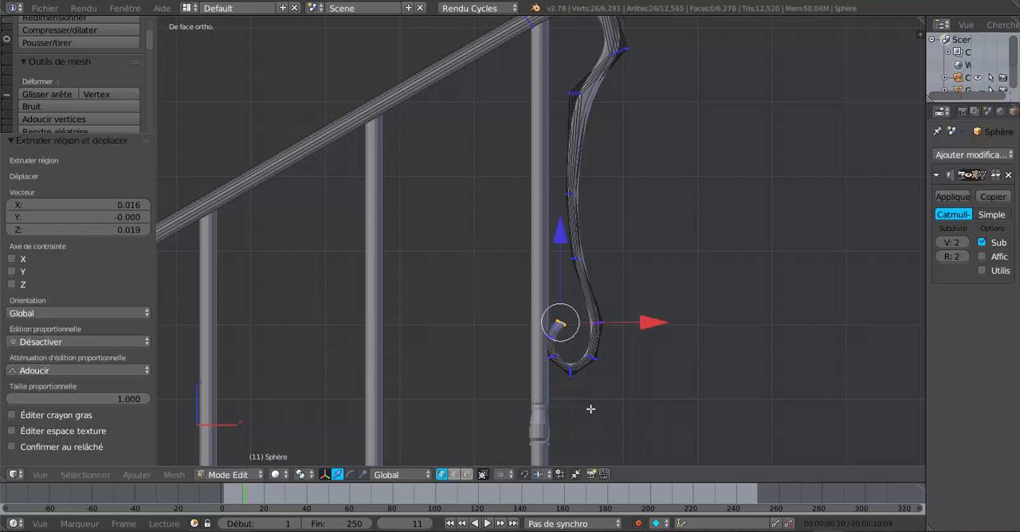
{"action": "key", "text": "r"}
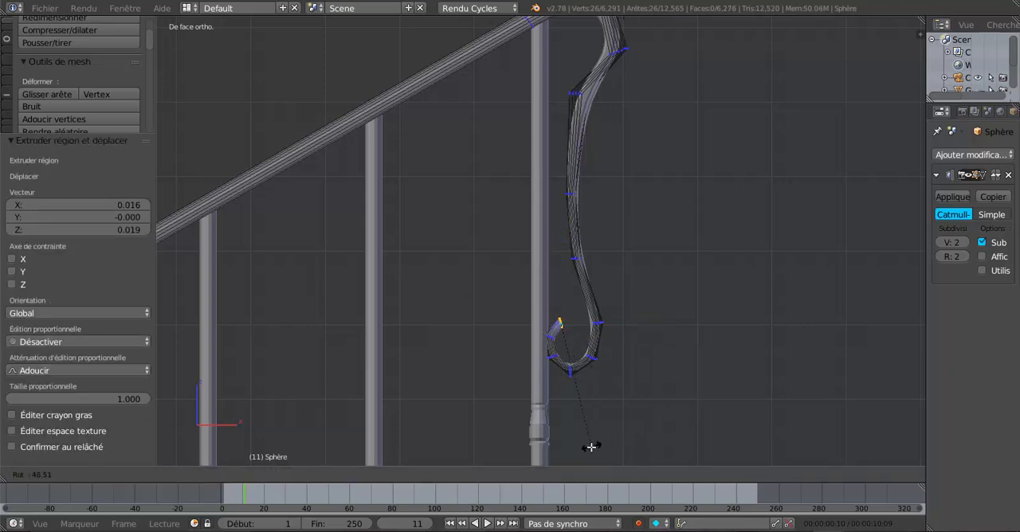
{"action": "left_click", "coordinate": [590, 447]}
Extrude the curl's end loop in place and scale it outward to form a wide rim around the tip
{"action": "middle_click_drag", "start_coordinate": [647, 371], "coordinate": [585, 412]}
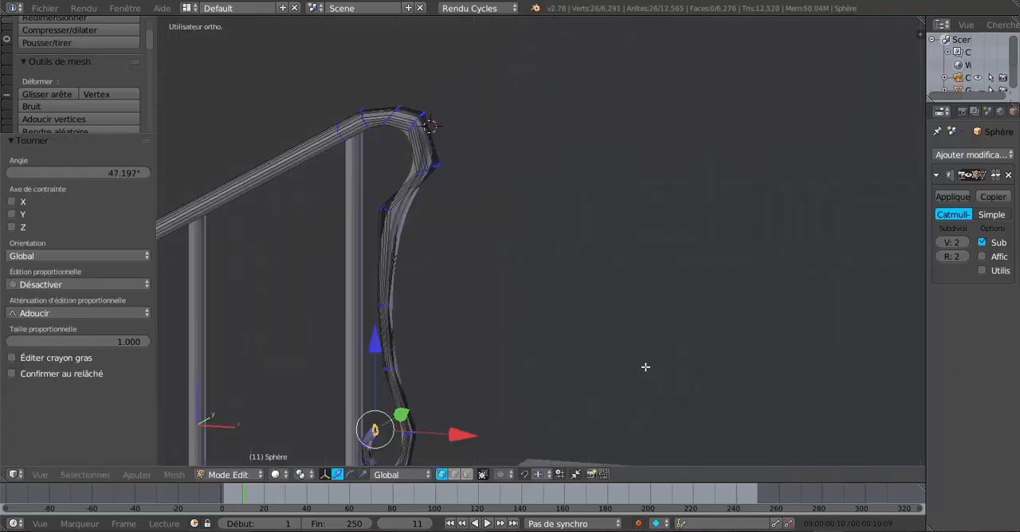
{"action": "middle_click_drag", "start_coordinate": [587, 348], "coordinate": [729, 171], "text": "shift"}
{"action": "scroll", "coordinate": [605, 247], "scroll_direction": "up", "scroll_amount": 5}
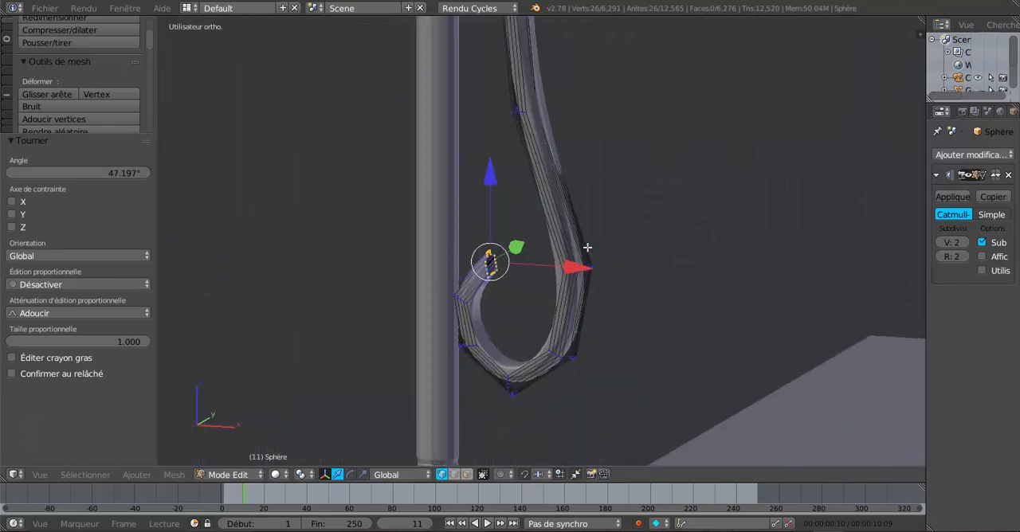
{"action": "scroll", "coordinate": [562, 273], "scroll_direction": "up", "scroll_amount": 2}
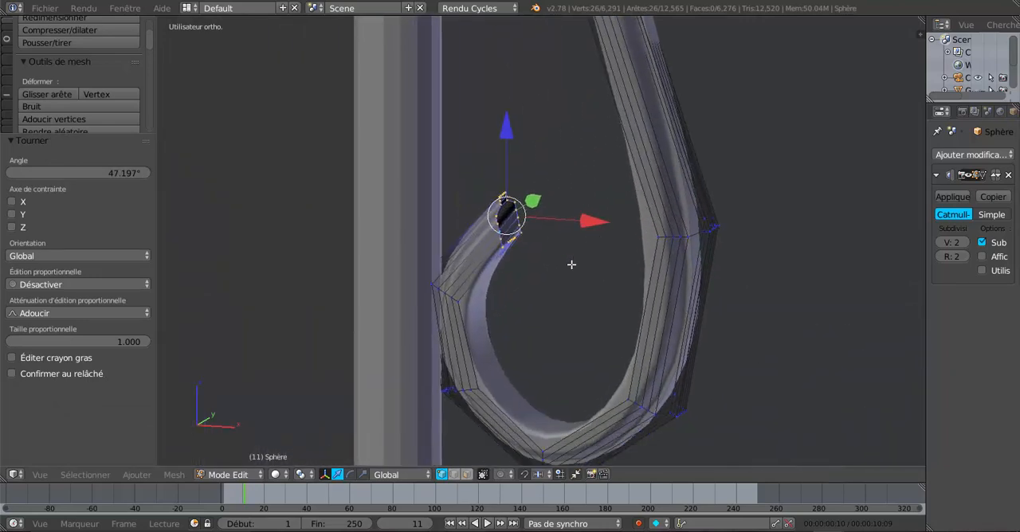
{"action": "key", "text": "e"}
{"action": "key", "text": "s"}
{"action": "left_click", "coordinate": [721, 336]}
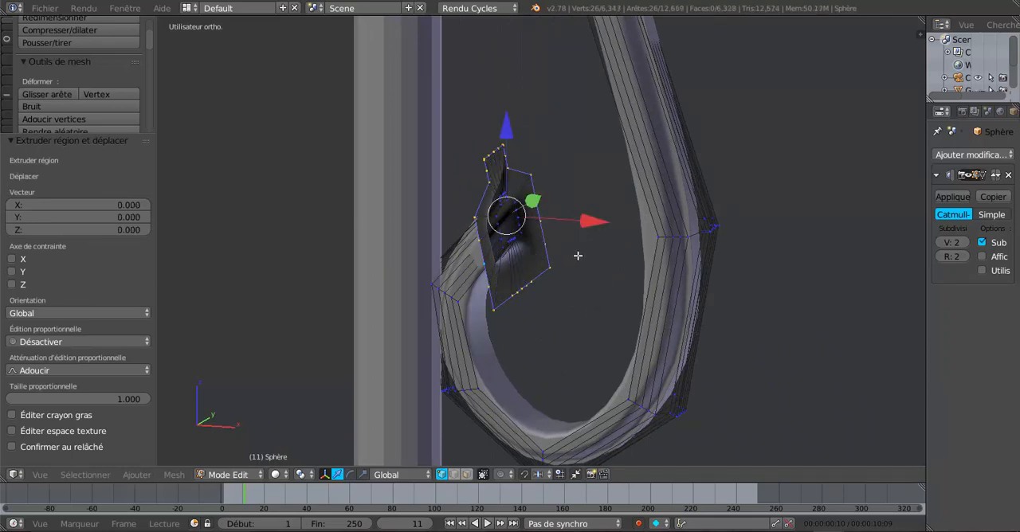
Extrude the widened rim 0.016 along X and scale its new end loop to 0.323
{"action": "key", "text": "e"}
{"action": "key", "text": "x"}
{"action": "left_click", "coordinate": [646, 224]}
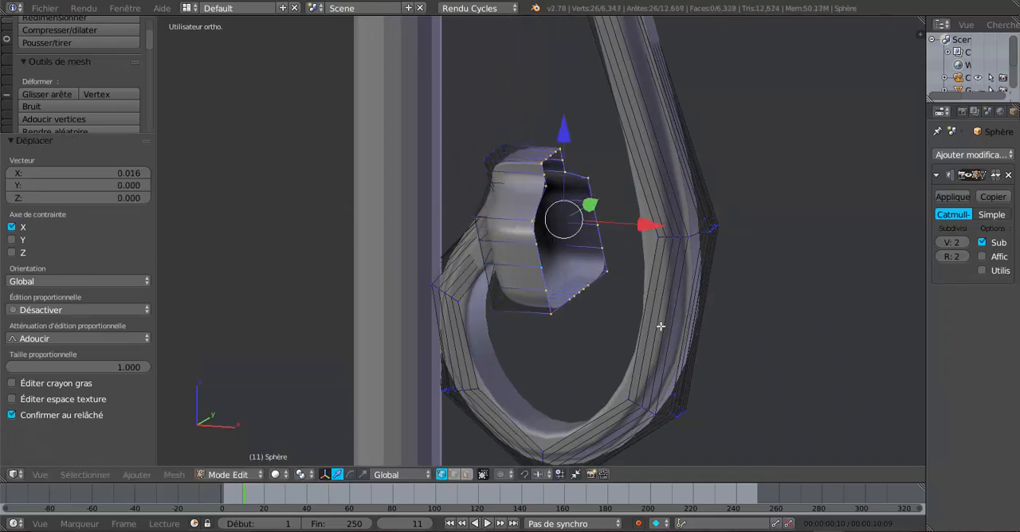
{"action": "key", "text": "s"}
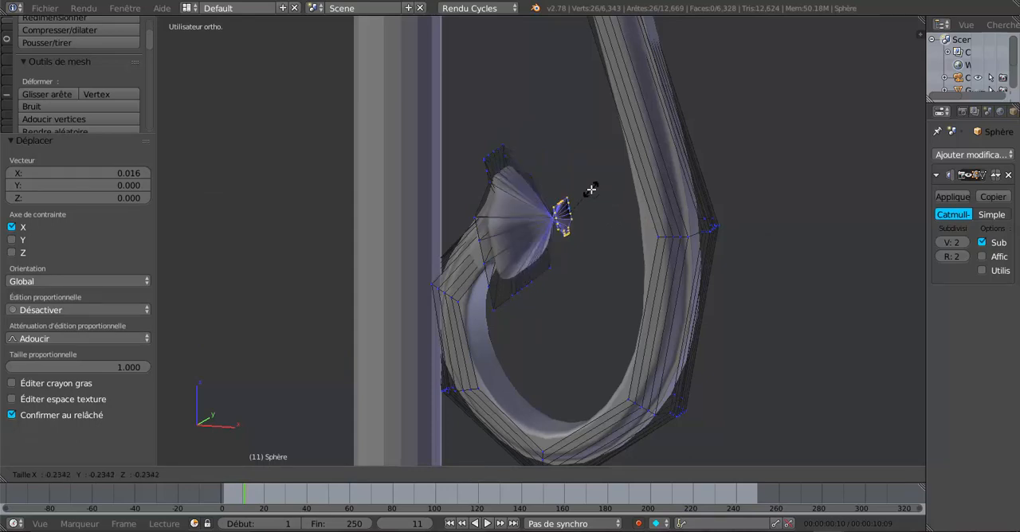
{"action": "left_click", "coordinate": [614, 196]}
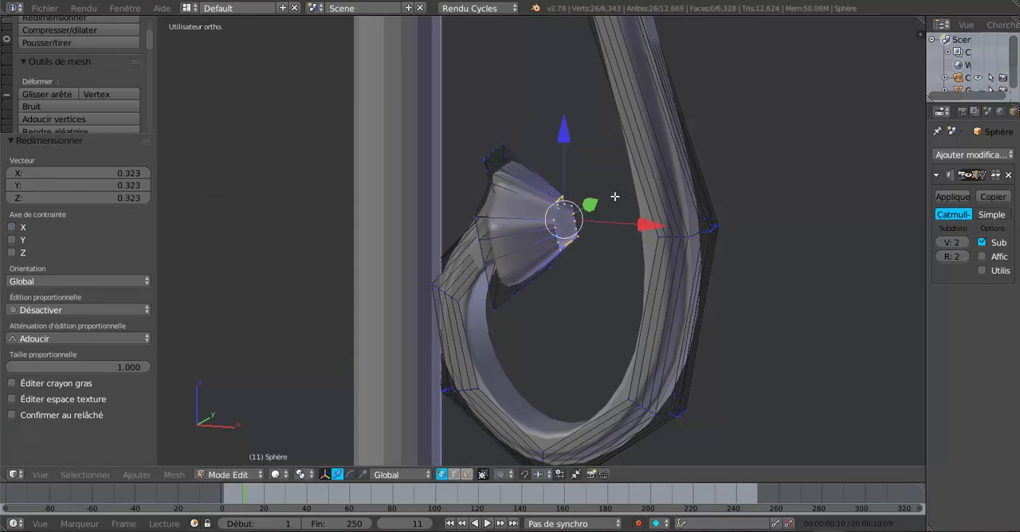
Close the ornamental tip by extruding its end loop and scaling it to 0, and return to Object Mode
{"action": "key", "text": "s"}
{"action": "key", "text": "0"}
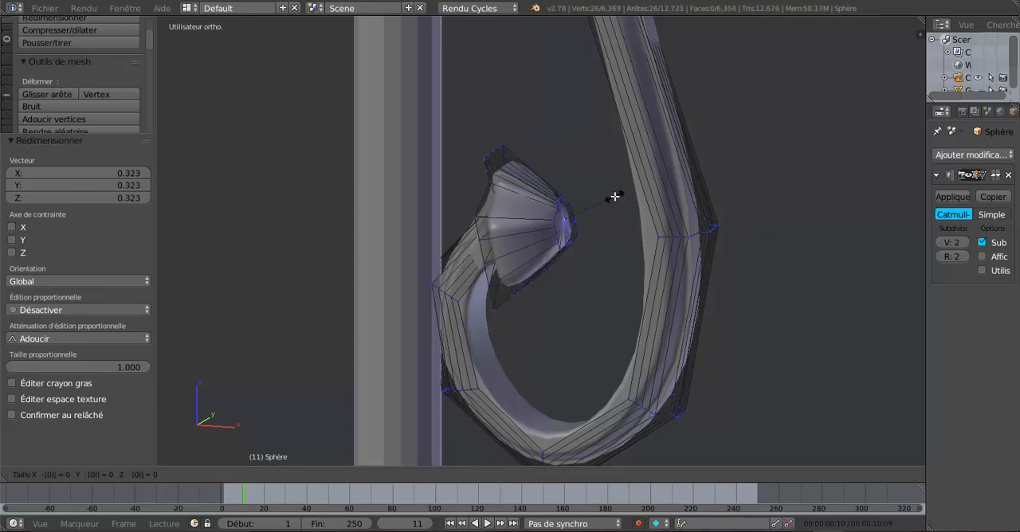
{"action": "key", "text": "Return"}
{"action": "key", "text": "Tab"}
Examine the handrail from the curled upper hook down to its lower bend and the whole staircase
{"action": "scroll", "coordinate": [614, 196], "scroll_direction": "down", "scroll_amount": 8}
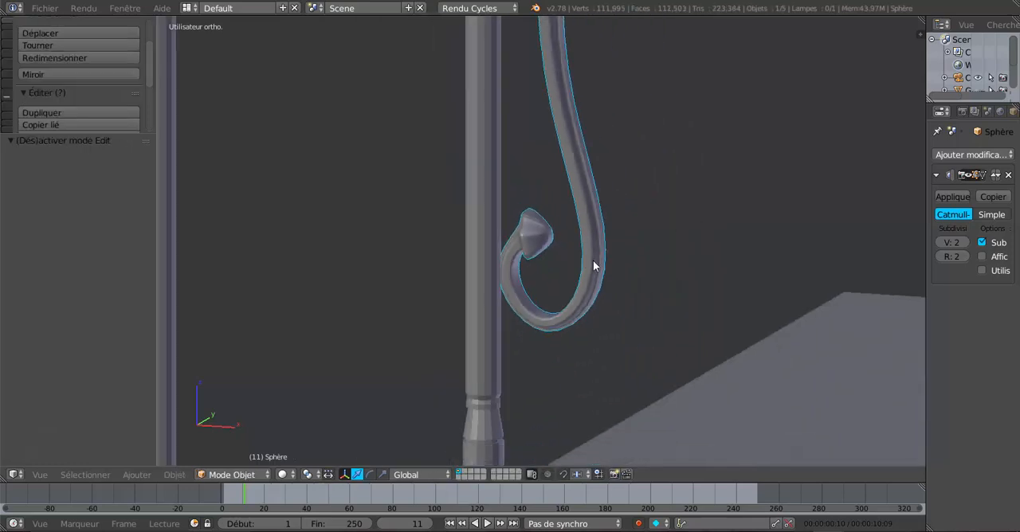
{"action": "scroll", "coordinate": [662, 270], "scroll_direction": "down", "scroll_amount": 6}
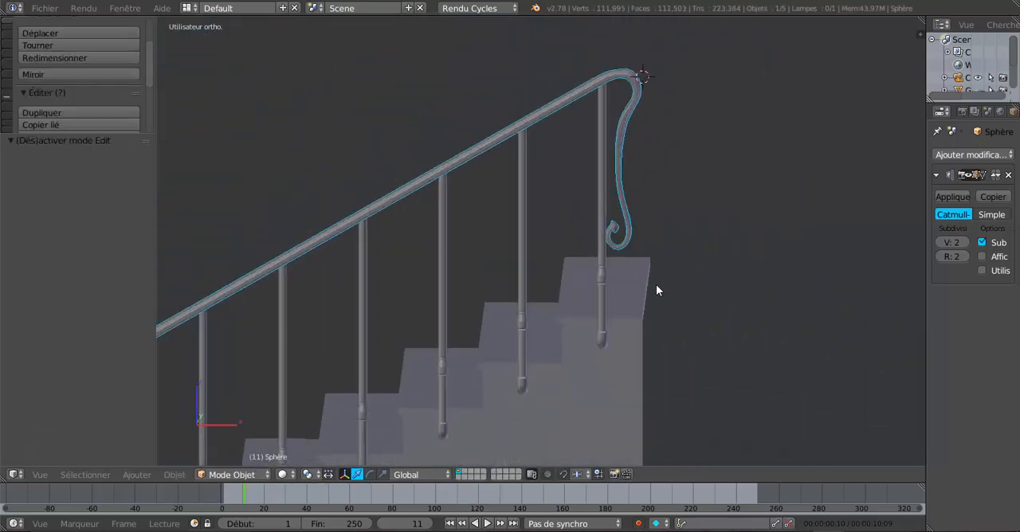
{"action": "scroll", "coordinate": [614, 193], "scroll_direction": "down", "scroll_amount": 4}
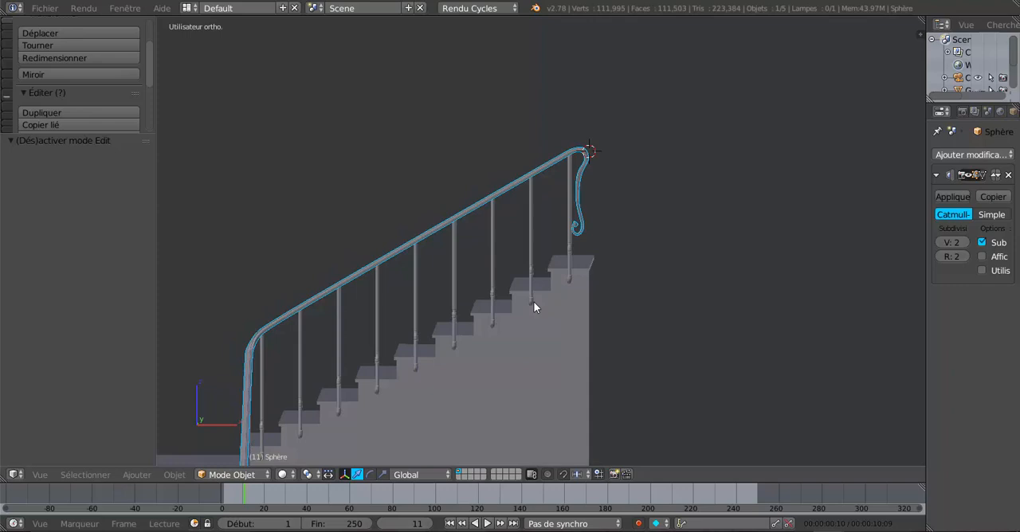
{"action": "scroll", "coordinate": [533, 303], "scroll_direction": "up", "scroll_amount": 4}
{"action": "scroll", "coordinate": [533, 303], "scroll_direction": "down", "scroll_amount": 3}
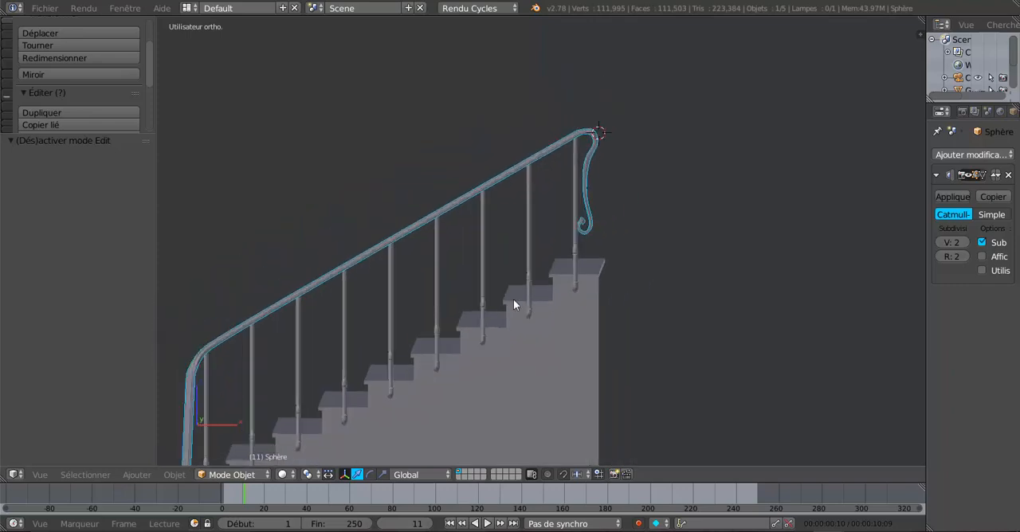
{"action": "middle_click_drag", "start_coordinate": [522, 272], "coordinate": [612, 233], "text": "shift"}
{"action": "scroll", "coordinate": [478, 301], "scroll_direction": "up", "scroll_amount": 3}
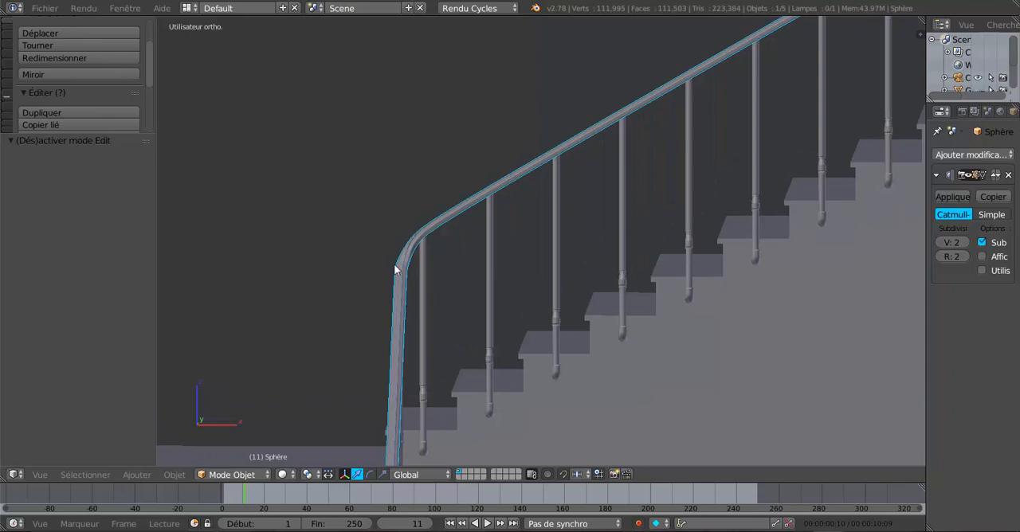
{"action": "scroll", "coordinate": [407, 286], "scroll_direction": "down", "scroll_amount": 5}
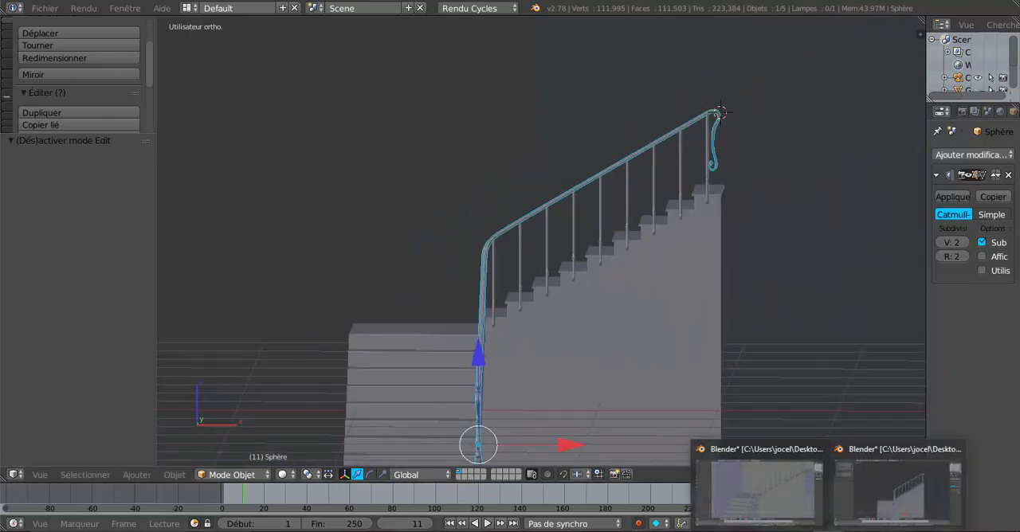
Switch to the other Blender window and examine the complete staircase scene with walls from an angled view
{"action": "left_click", "coordinate": [793, 510]}
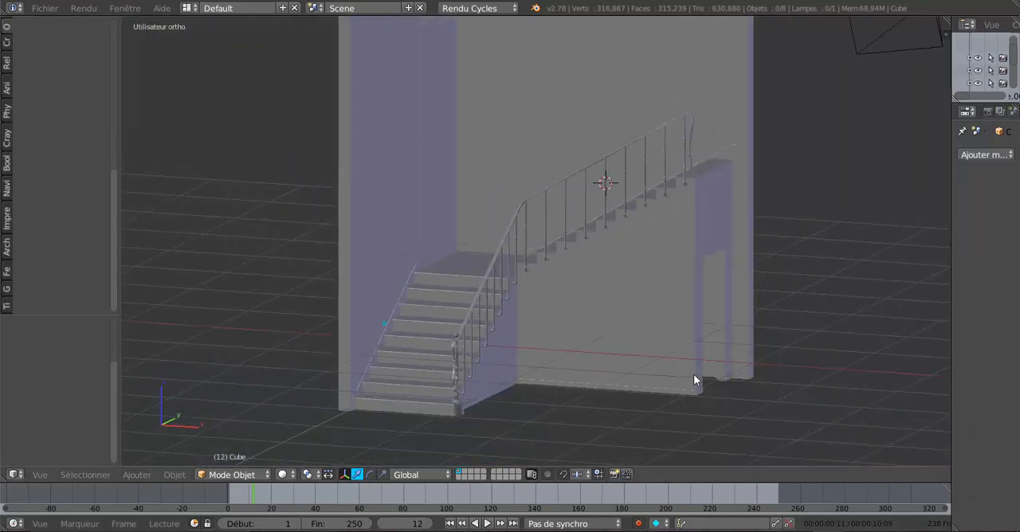
{"action": "middle_click_drag", "start_coordinate": [693, 373], "coordinate": [603, 431]}
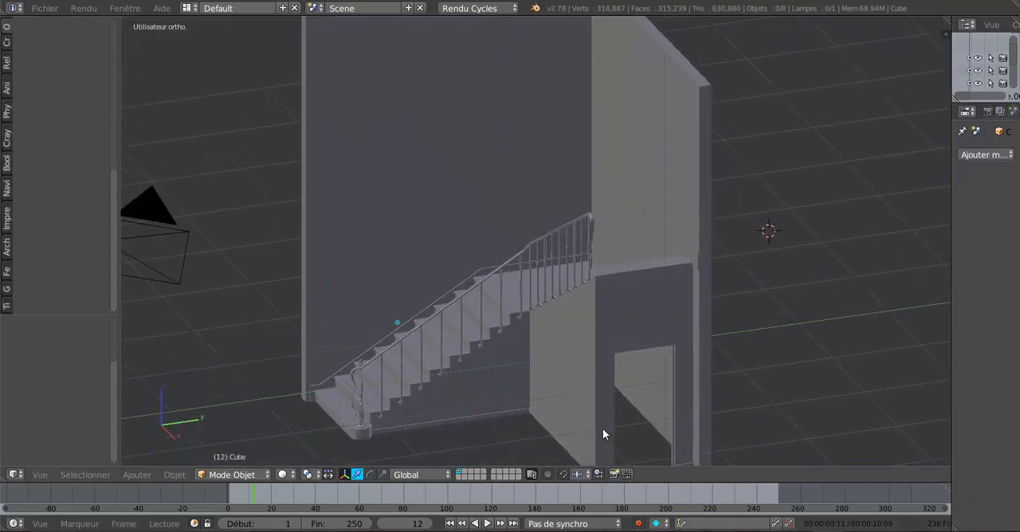
Examine the finished staircase's steps, balusters and handrail up close, from the lower newel post to the upper landing and doorway
{"action": "middle_click_drag", "start_coordinate": [539, 405], "coordinate": [540, 373]}
{"action": "scroll", "coordinate": [540, 374], "scroll_direction": "up", "scroll_amount": 2}
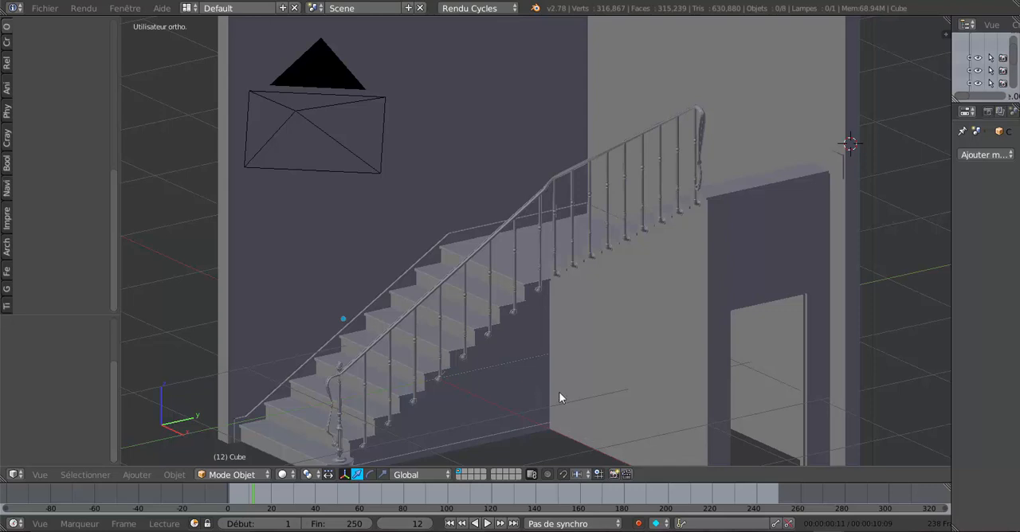
{"action": "middle_click_drag", "start_coordinate": [560, 398], "coordinate": [573, 289], "text": "shift"}
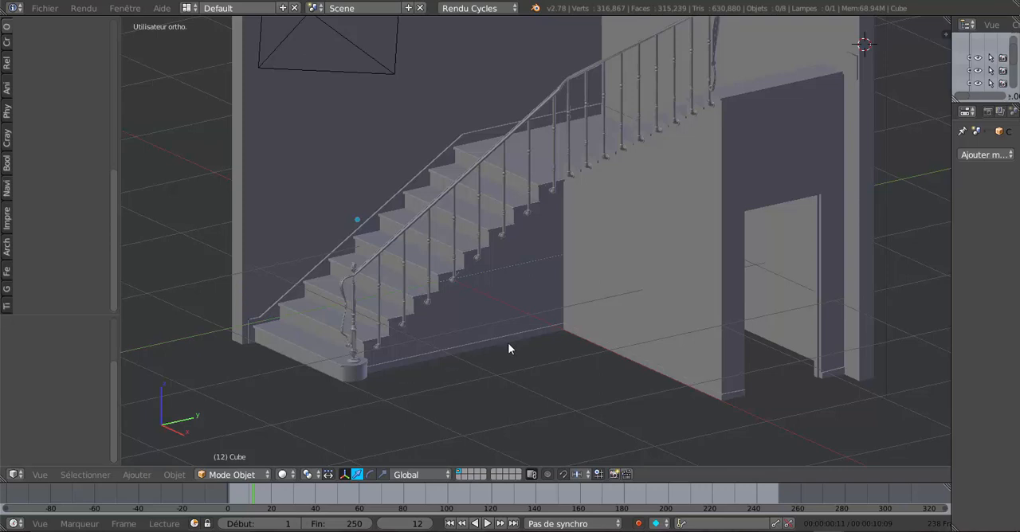
{"action": "scroll", "coordinate": [517, 369], "scroll_direction": "up", "scroll_amount": 1}
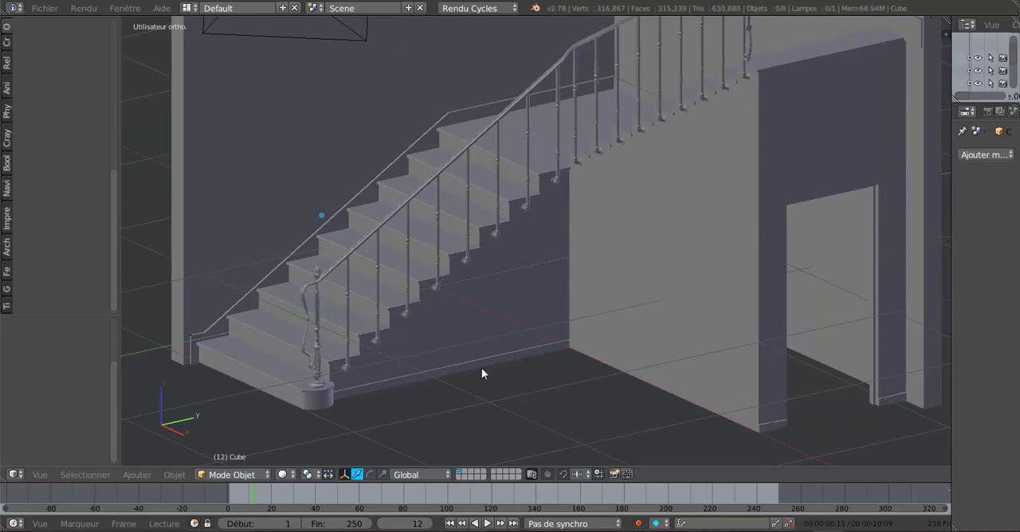
{"action": "mouse_move", "coordinate": [482, 368]}
{"action": "middle_mouse_down"}
{"action": "mouse_move", "coordinate": [522, 357]}
{"action": "mouse_move", "coordinate": [487, 377]}
{"action": "middle_mouse_up"}
{"action": "scroll", "coordinate": [487, 377], "scroll_direction": "up", "scroll_amount": 1}
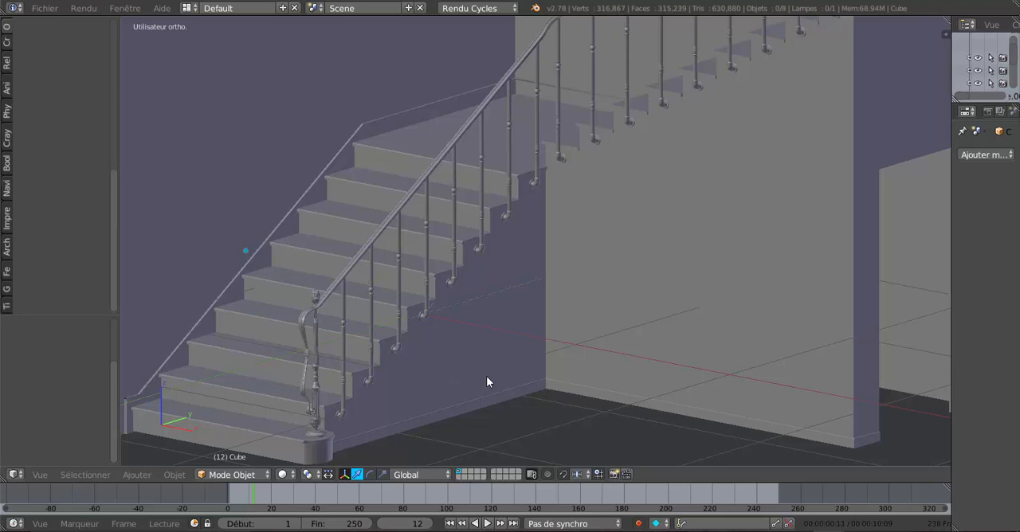
{"action": "middle_click_drag", "start_coordinate": [510, 383], "coordinate": [568, 361], "text": "shift"}
{"action": "scroll", "coordinate": [569, 362], "scroll_direction": "down", "scroll_amount": 2}
{"action": "middle_click_drag", "start_coordinate": [616, 332], "coordinate": [572, 367], "text": "shift"}
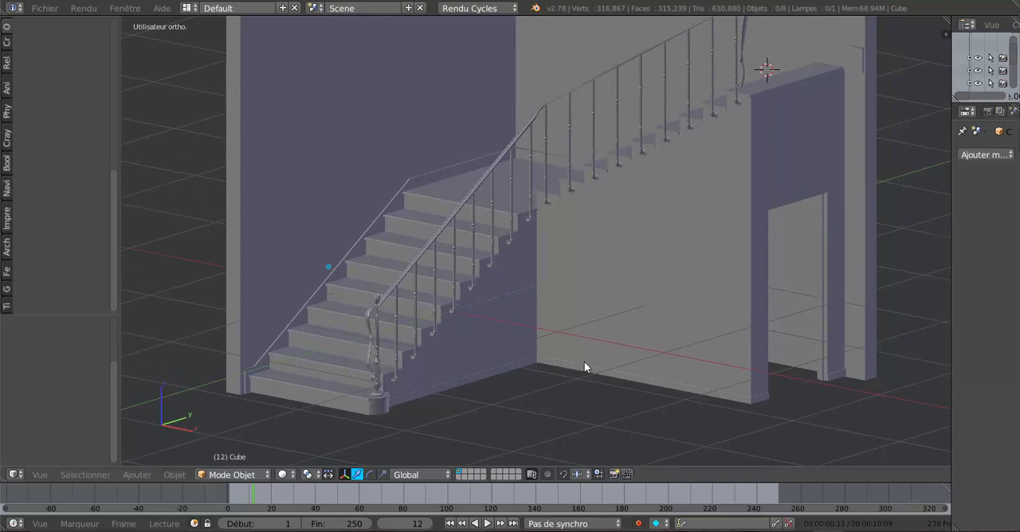
{"action": "middle_click_drag", "start_coordinate": [584, 371], "coordinate": [585, 397], "text": "shift"}
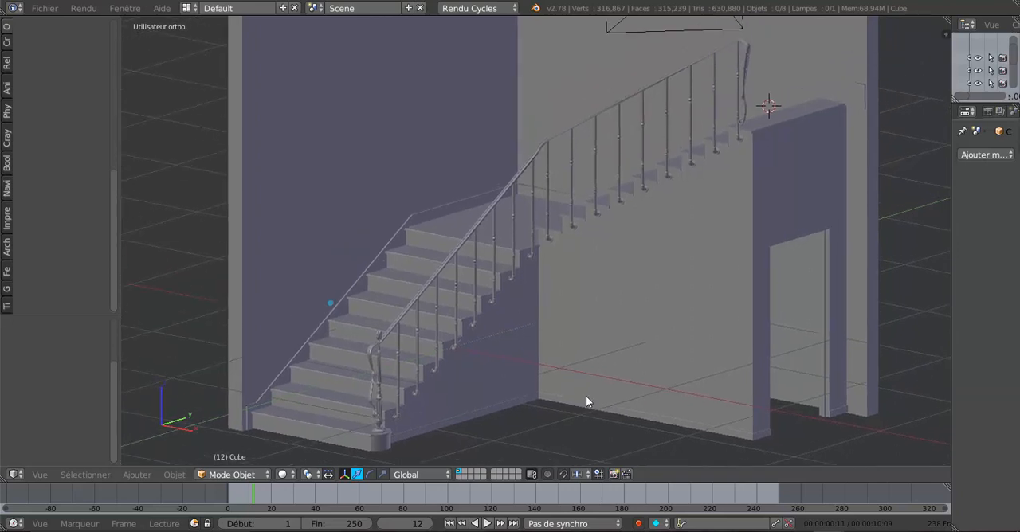